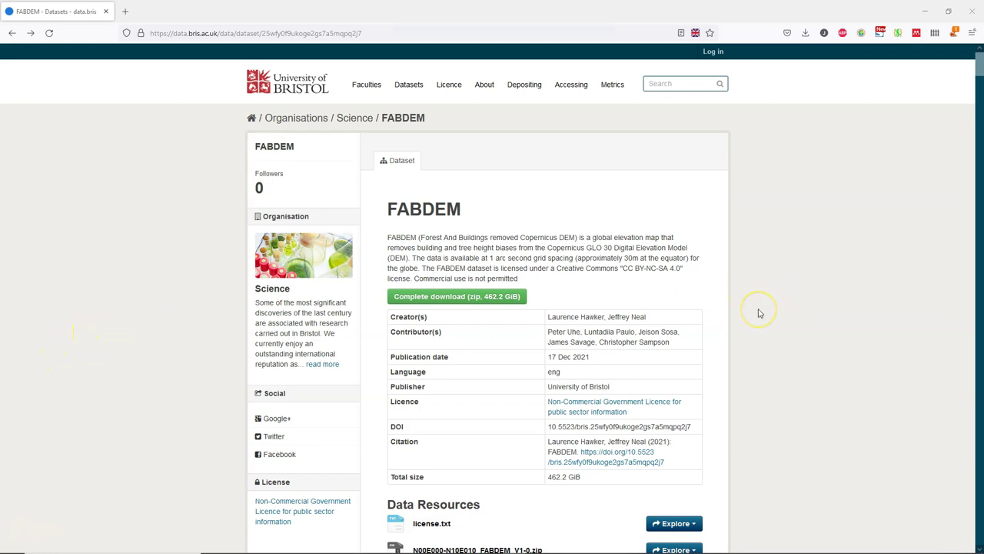
- Scroll the FABDEM Data Resources list down to the N50E000-N60E010_FABDEM_V1-0.zip tile
{"action": "scroll", "coordinate": [760, 313], "scroll_direction": "down", "scroll_amount": 5}
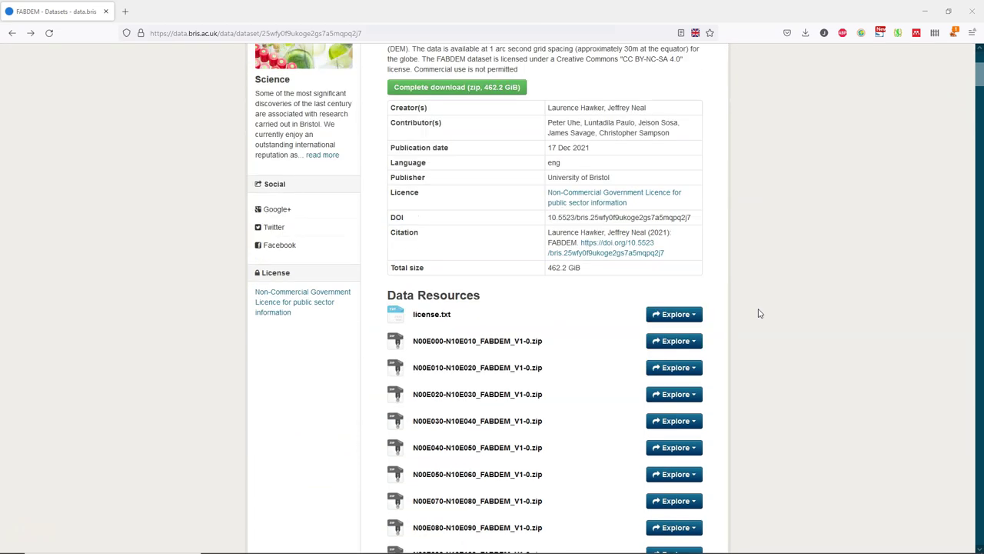
{"action": "scroll", "coordinate": [757, 363], "scroll_direction": "down", "scroll_amount": 15}
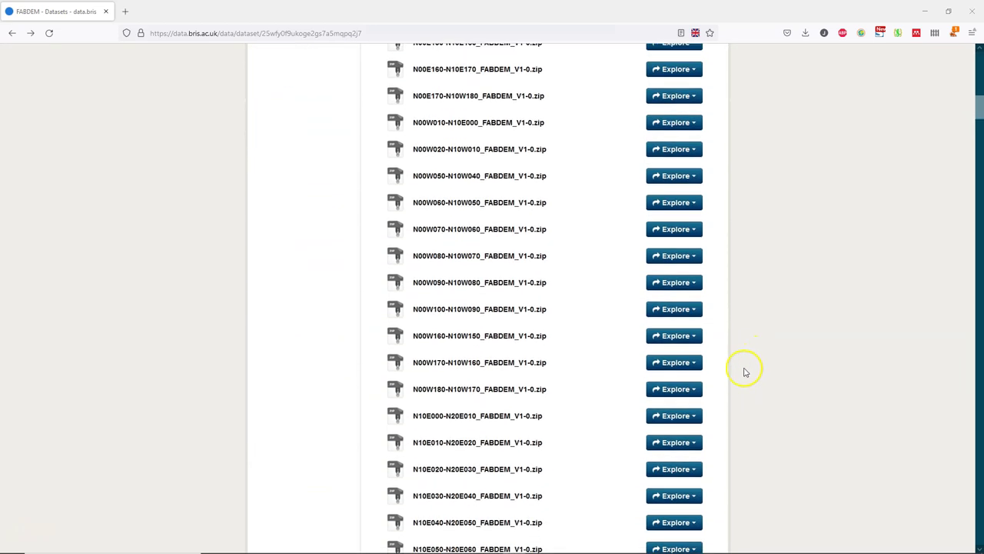
{"action": "scroll", "coordinate": [733, 381], "scroll_direction": "down", "scroll_amount": 15}
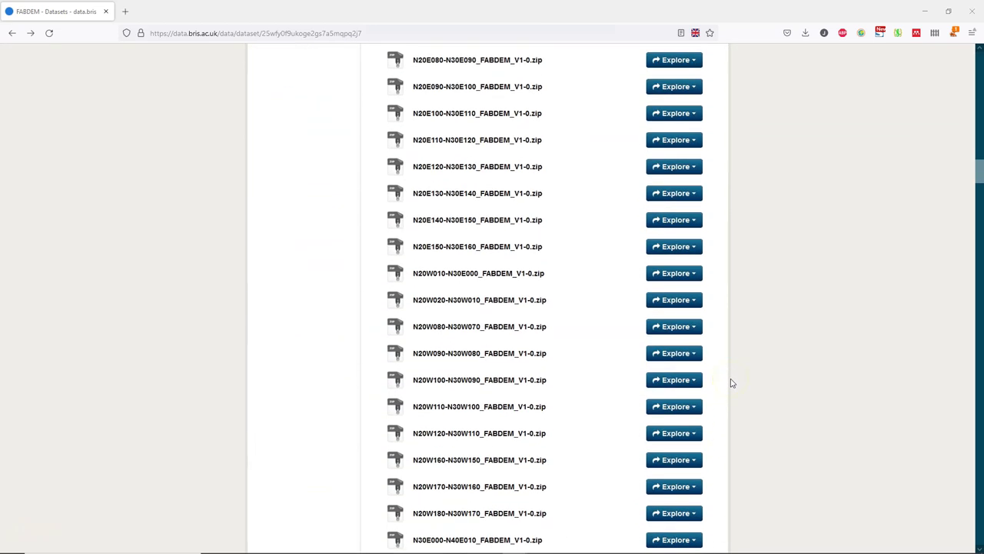
{"action": "scroll", "coordinate": [711, 388], "scroll_direction": "down", "scroll_amount": 15}
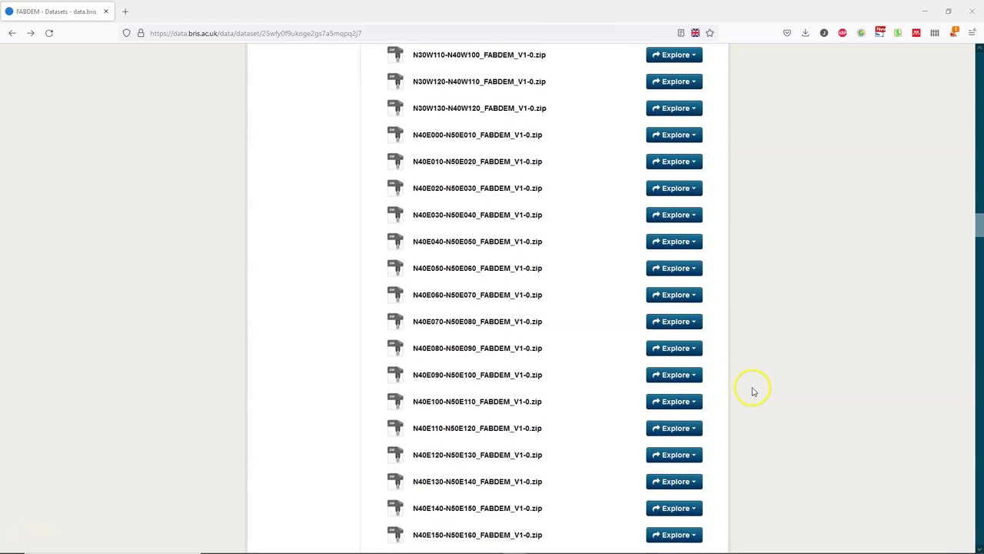
{"action": "scroll", "coordinate": [753, 390], "scroll_direction": "down", "scroll_amount": 10}
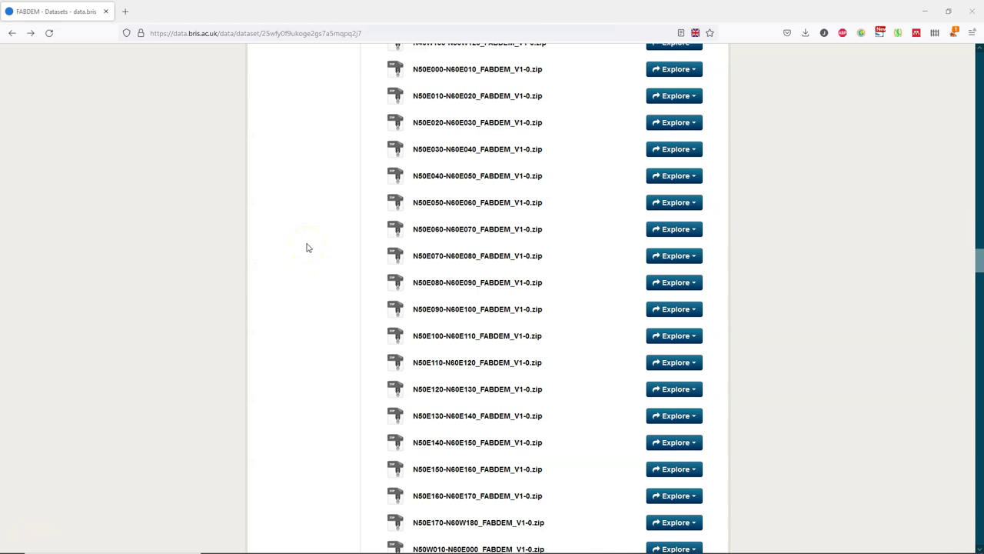
{"action": "scroll", "coordinate": [308, 246], "scroll_direction": "up", "scroll_amount": 2}
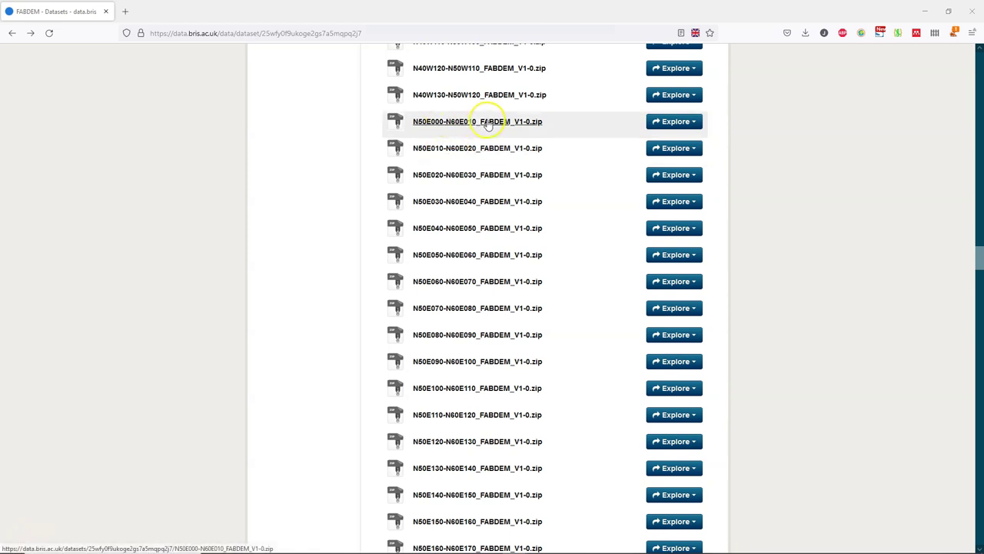
- Open More information for the N50E000-N60E010 tile and expand its full details, including the 1.1 GiB size
{"action": "left_click", "coordinate": [681, 123]}
{"action": "left_click", "coordinate": [678, 140]}
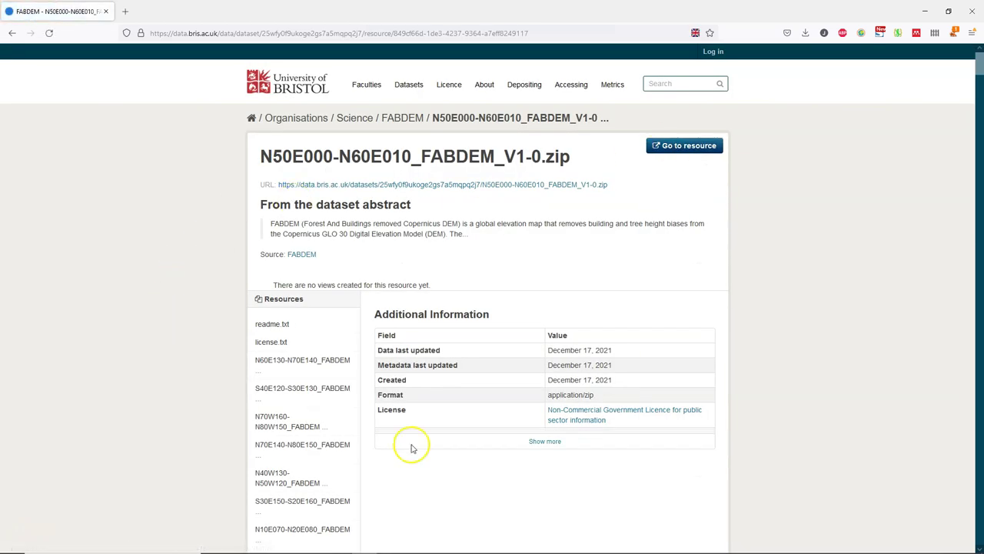
{"action": "left_click", "coordinate": [544, 442]}
{"action": "scroll", "coordinate": [523, 408], "scroll_direction": "down", "scroll_amount": 2}
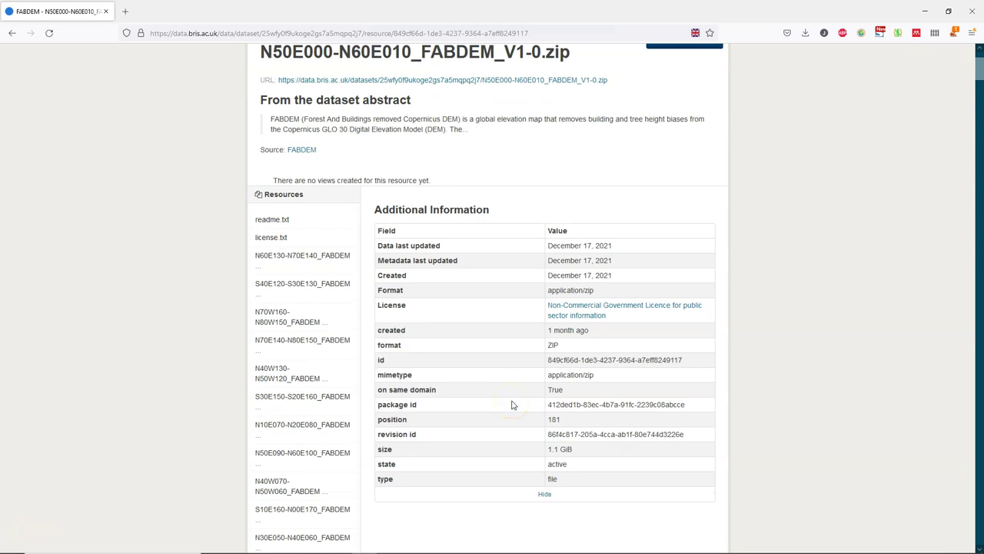
{"action": "scroll", "coordinate": [513, 406], "scroll_direction": "up", "scroll_amount": 1}
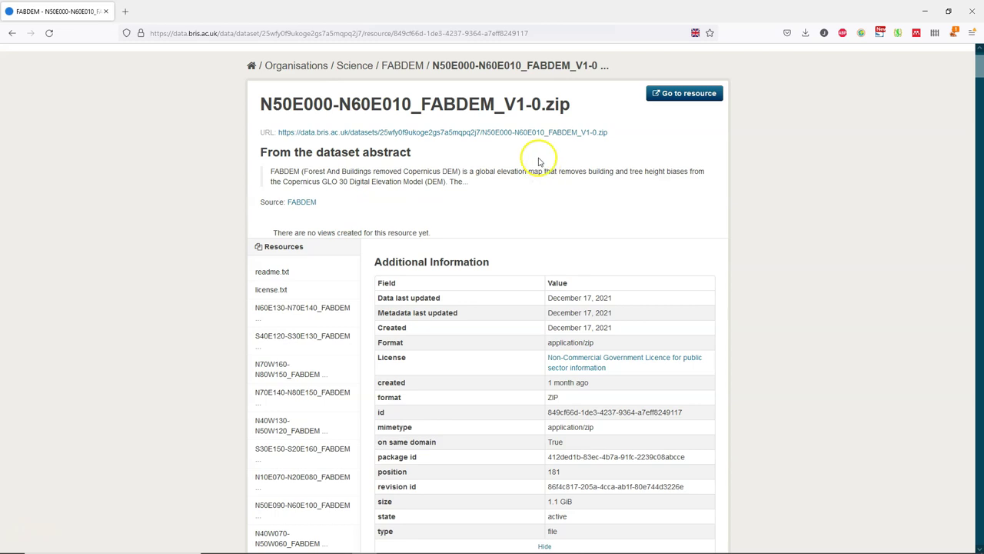
- Follow the tile's URL link, then cancel the Firefox download dialog without saving
{"action": "left_click", "coordinate": [498, 132]}
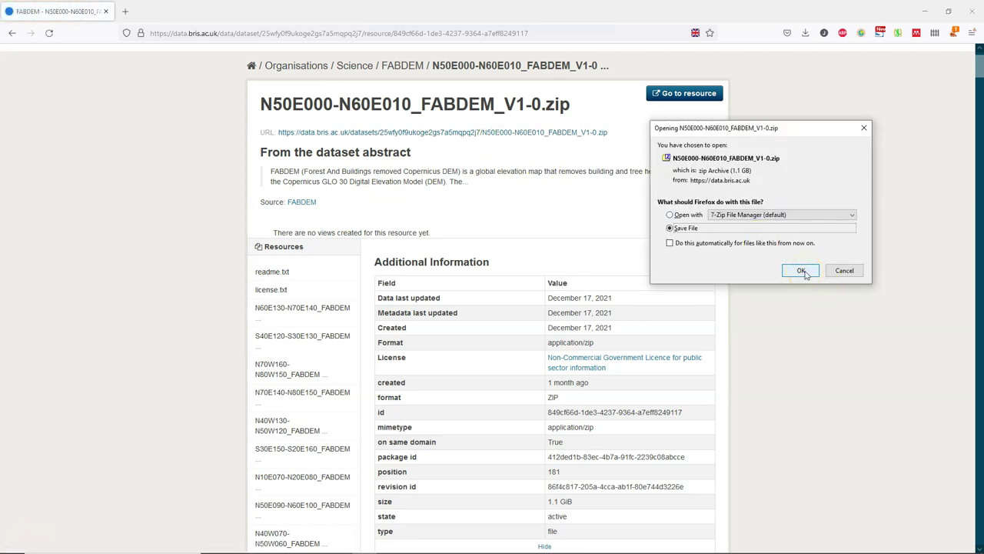
{"action": "left_click", "coordinate": [846, 273]}
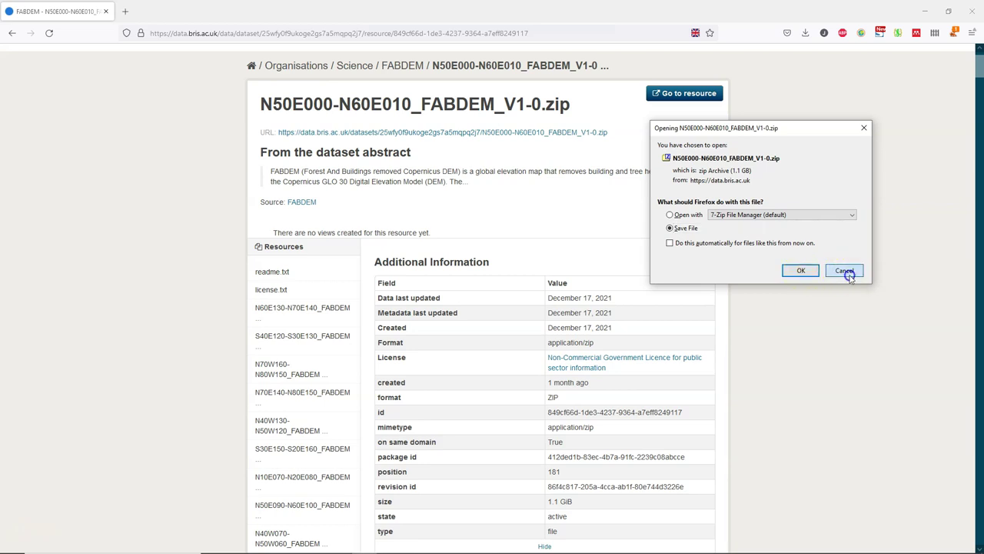
{"action": "left_click", "coordinate": [846, 270]}
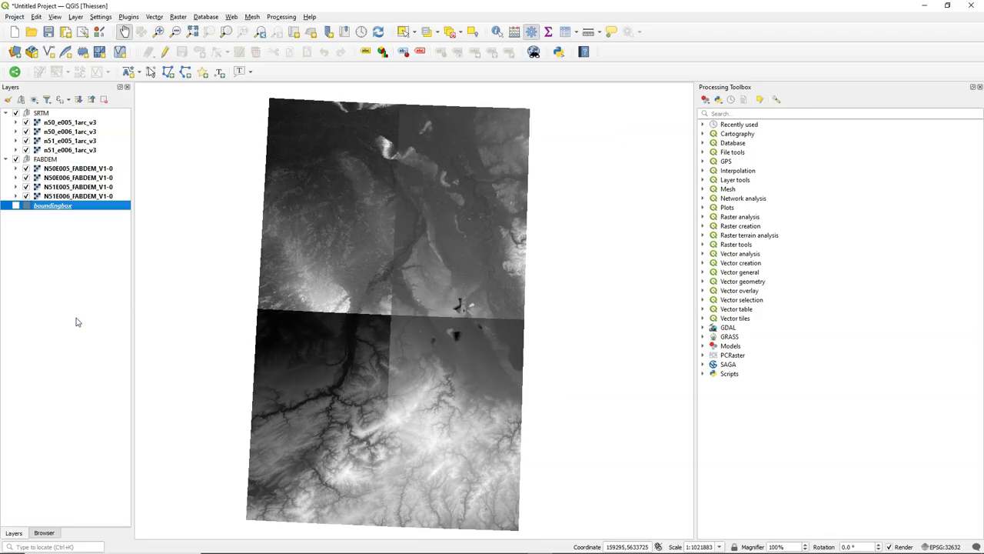
- Start Build Virtual Raster with only the four SRTM tiles as input layers
{"action": "left_click", "coordinate": [178, 17]}
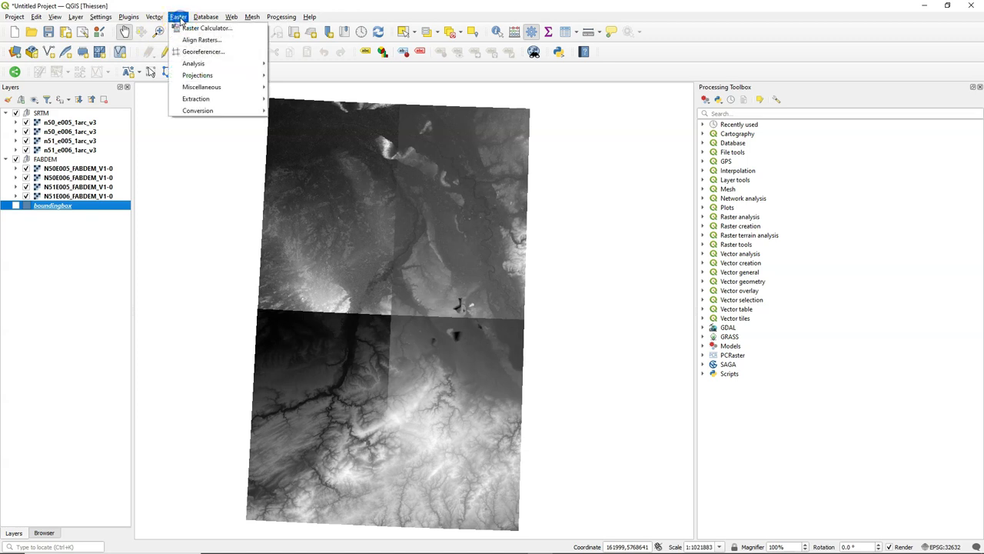
{"action": "mouse_move", "coordinate": [236, 86]}
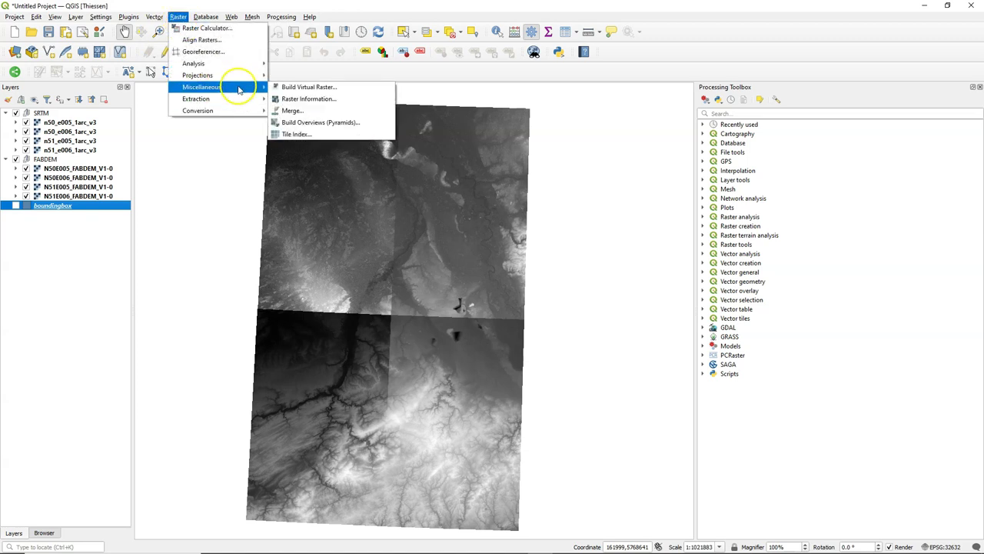
{"action": "left_click", "coordinate": [311, 91]}
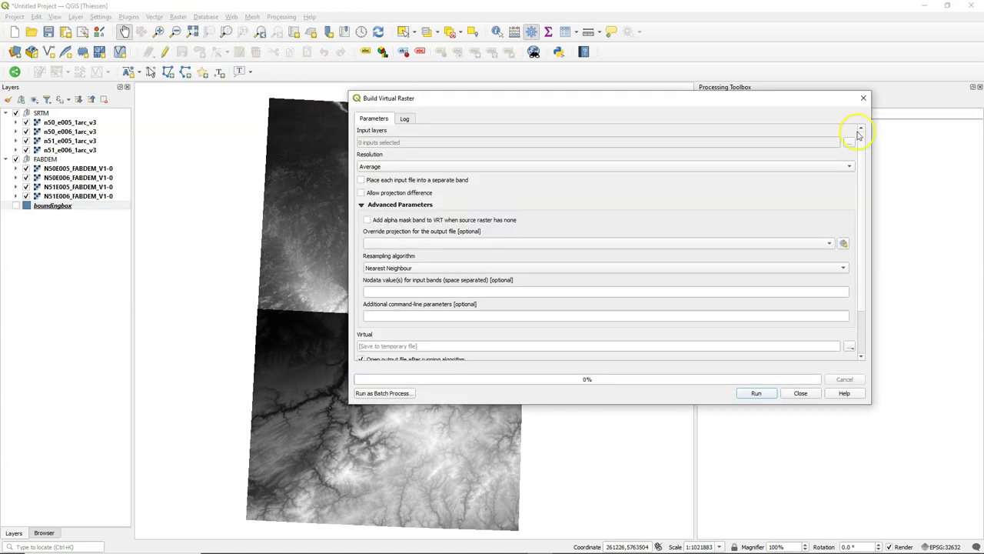
{"action": "left_click", "coordinate": [850, 144]}
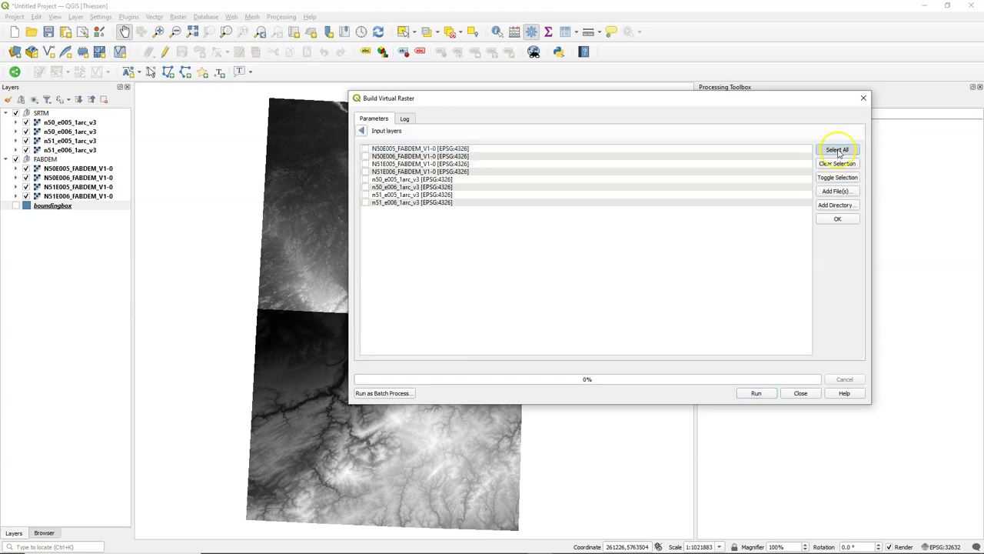
{"action": "left_click", "coordinate": [837, 149]}
{"action": "left_click", "coordinate": [365, 149]}
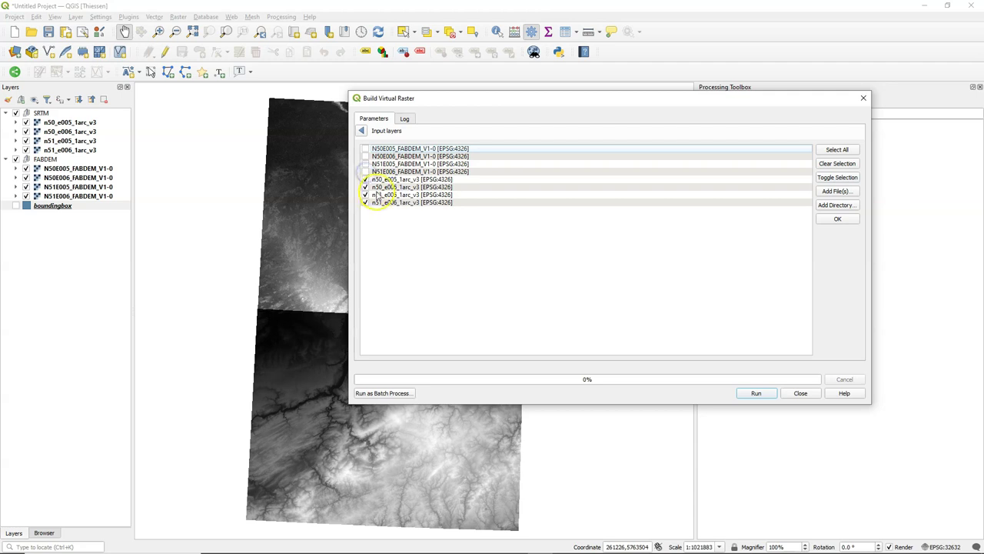
{"action": "left_click", "coordinate": [839, 219]}
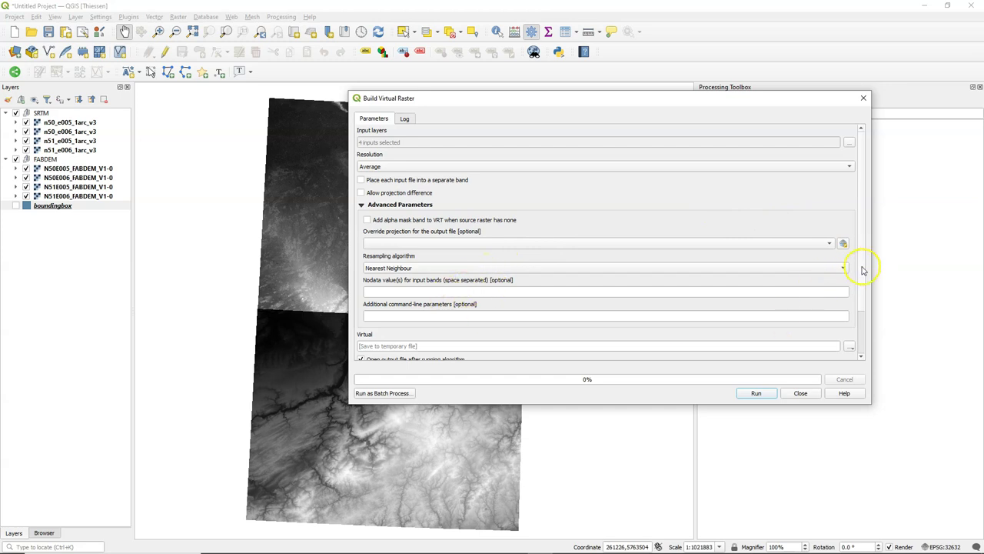
{"action": "left_click_drag", "start_coordinate": [864, 270], "coordinate": [852, 308]}
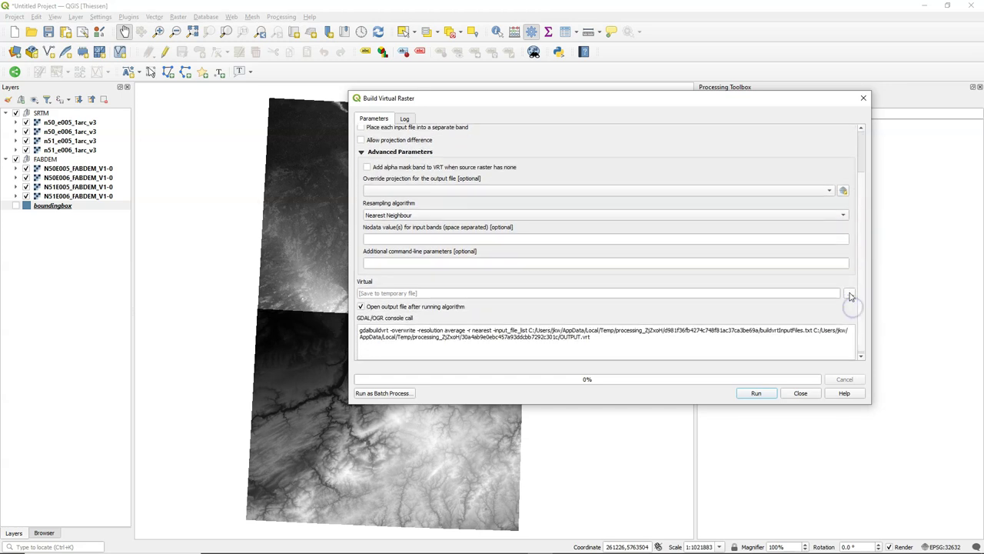
- Save the mosaic as D:/FABDEM/SRTM_mosaic.vrt, run it, and move it to the top of the SRTM group
{"action": "left_click", "coordinate": [849, 294]}
{"action": "left_click", "coordinate": [860, 314]}
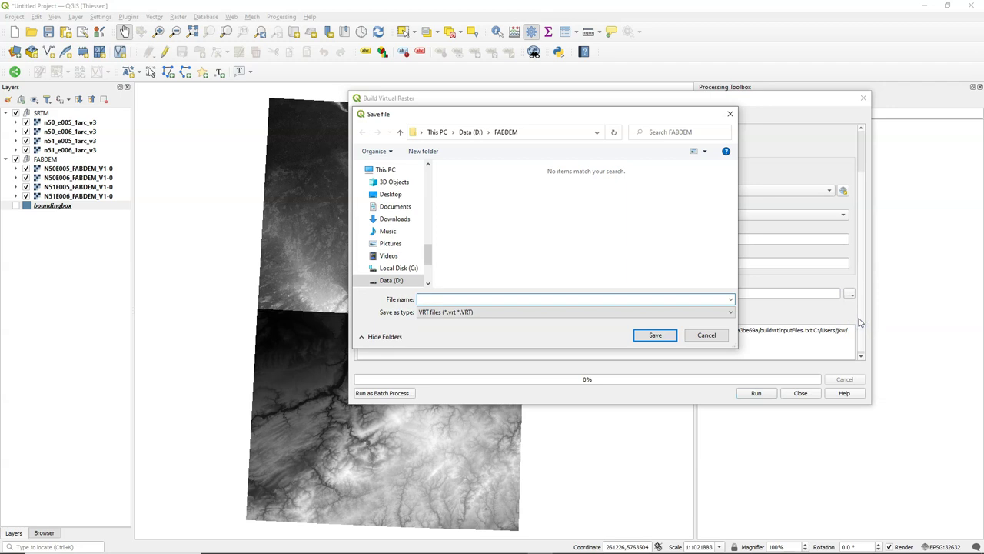
{"action": "left_click", "coordinate": [506, 300]}
{"action": "left_click", "coordinate": [656, 335]}
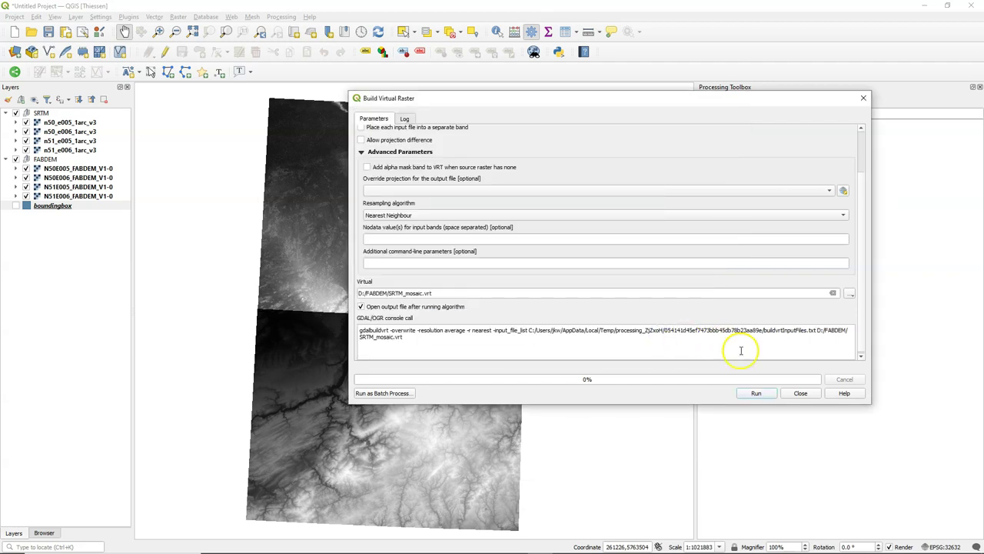
{"action": "left_click", "coordinate": [756, 393]}
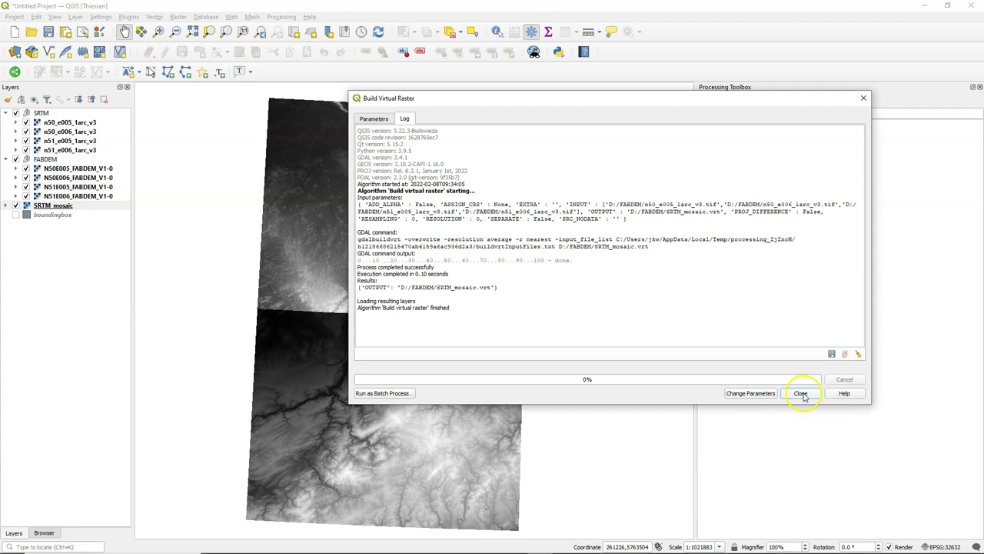
{"action": "left_click", "coordinate": [807, 396]}
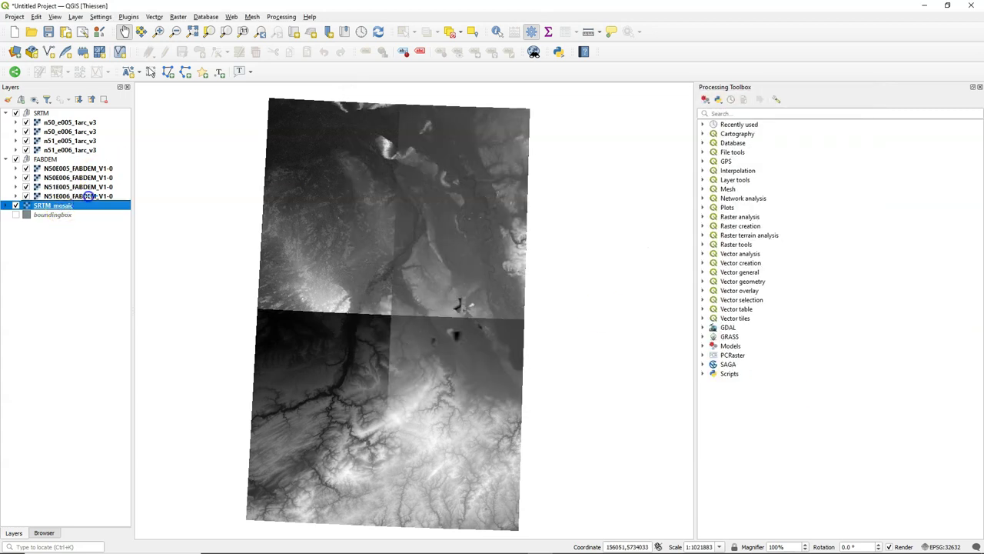
{"action": "left_click_drag", "start_coordinate": [88, 196], "coordinate": [92, 121]}
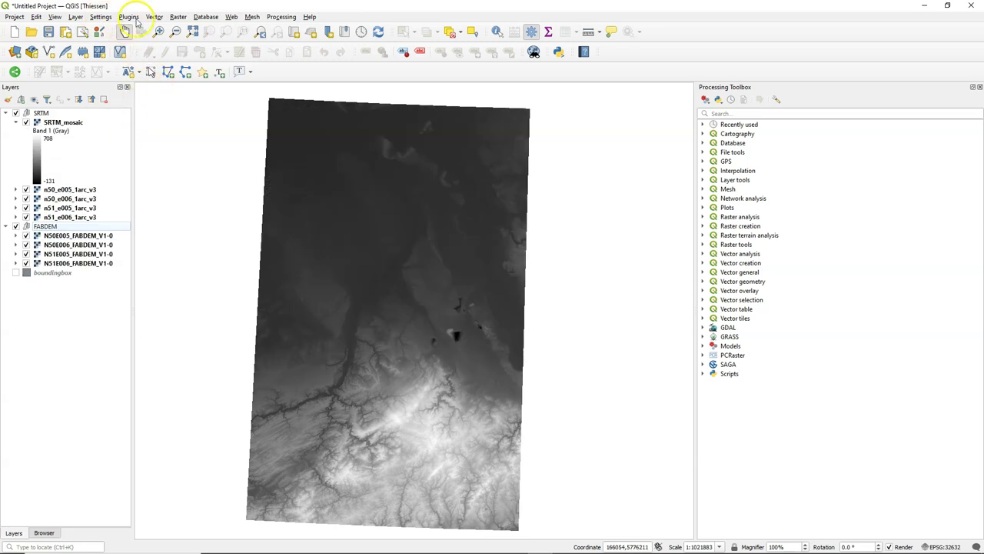
- Start another Build Virtual Raster with the four FABDEM tiles as inputs
{"action": "left_click", "coordinate": [178, 17]}
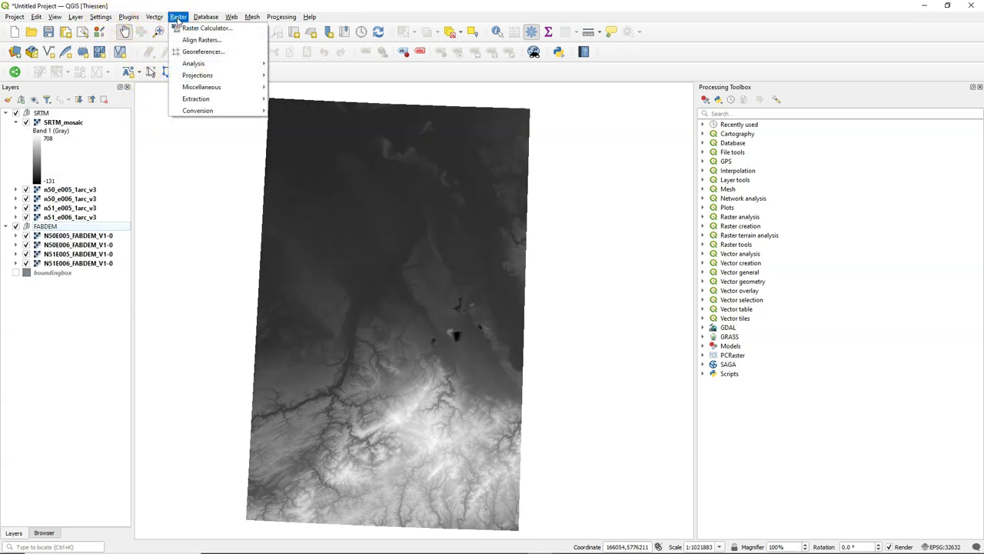
{"action": "mouse_move", "coordinate": [223, 87]}
{"action": "left_click", "coordinate": [284, 87]}
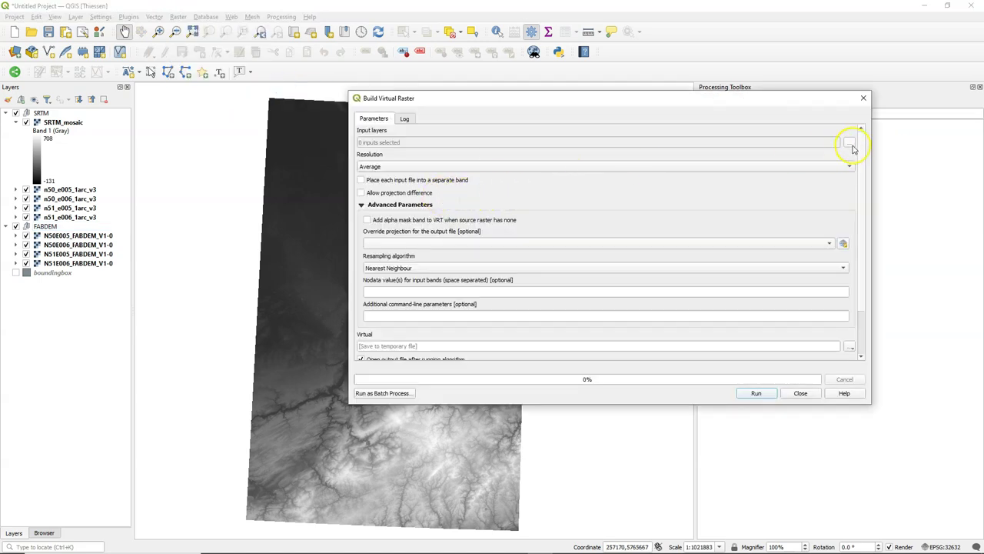
{"action": "left_click", "coordinate": [849, 144]}
{"action": "left_click", "coordinate": [847, 151]}
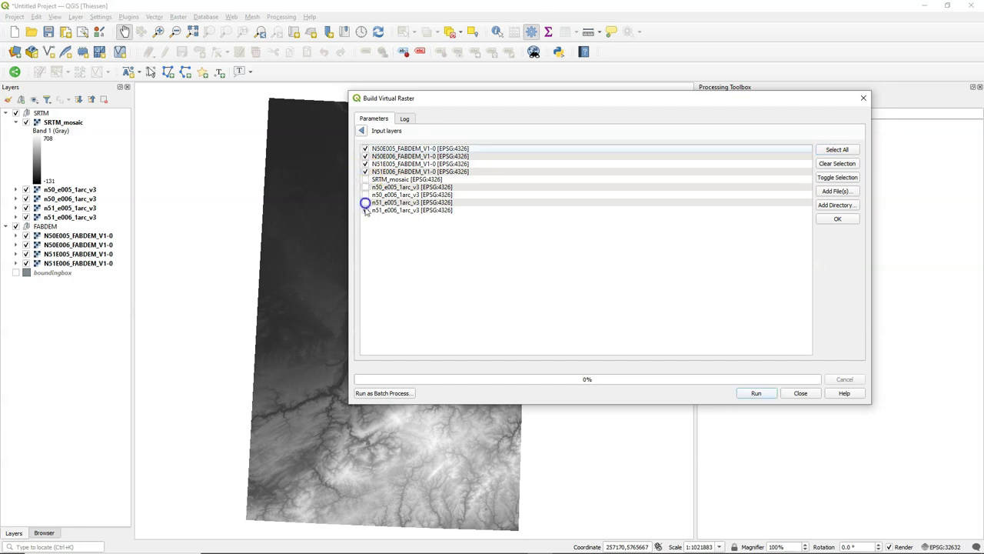
{"action": "left_click", "coordinate": [837, 218]}
{"action": "scroll", "coordinate": [864, 231], "scroll_direction": "down", "scroll_amount": 5}
- Save the output as FABDEM_mosaic.vrt in D:/FABDEM, run the build and close the tool
{"action": "left_click", "coordinate": [850, 291]}
{"action": "left_click", "coordinate": [861, 311]}
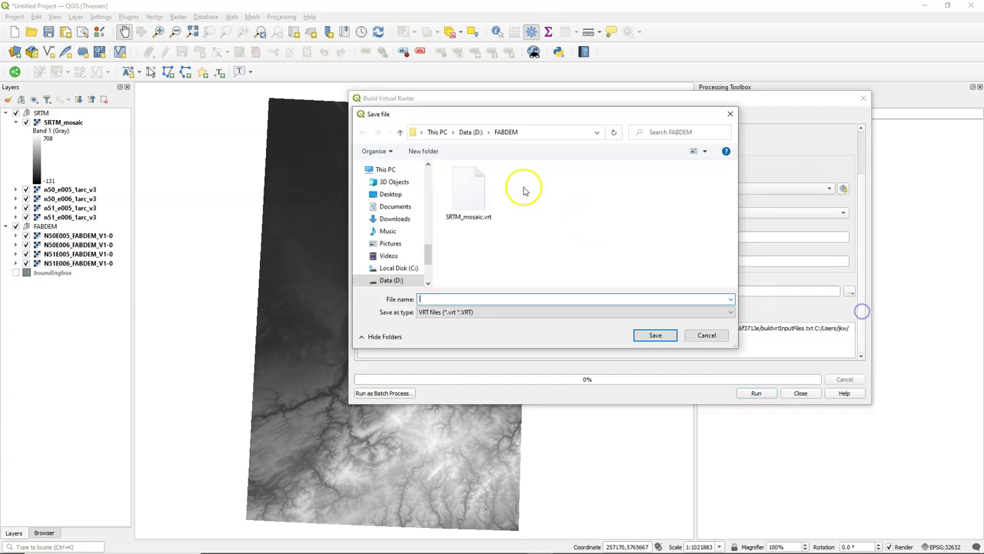
{"action": "type", "text": "FABDEM_mosaic"}
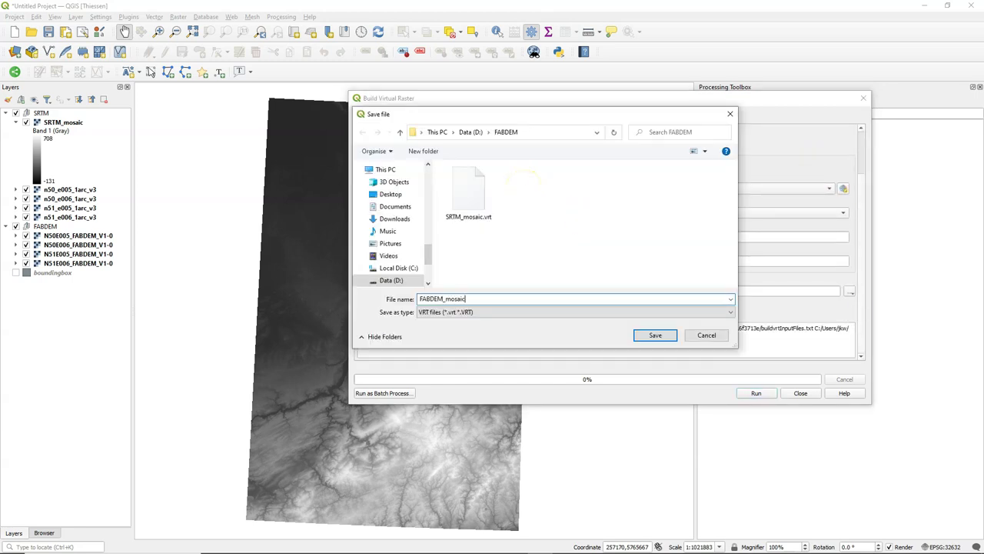
{"action": "left_click", "coordinate": [652, 334]}
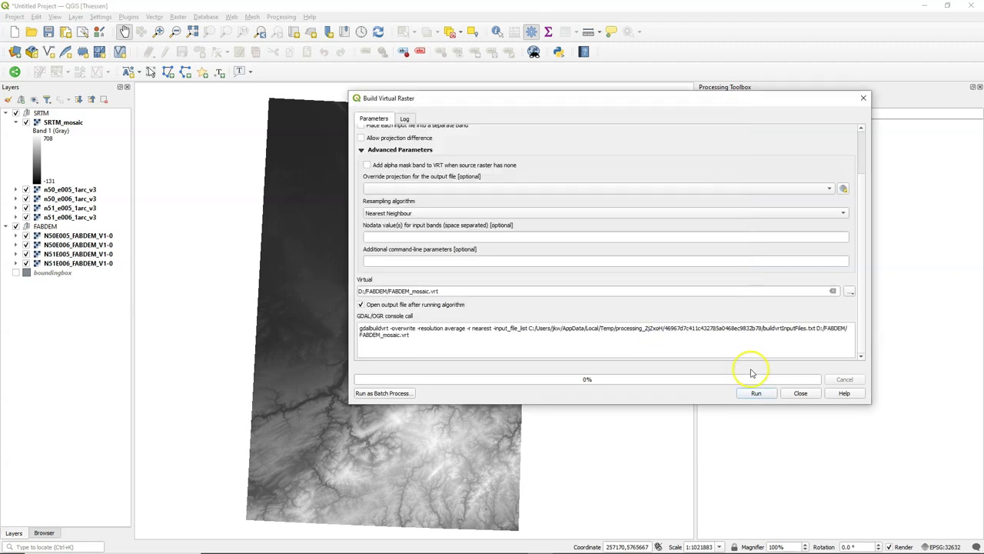
{"action": "left_click", "coordinate": [759, 393]}
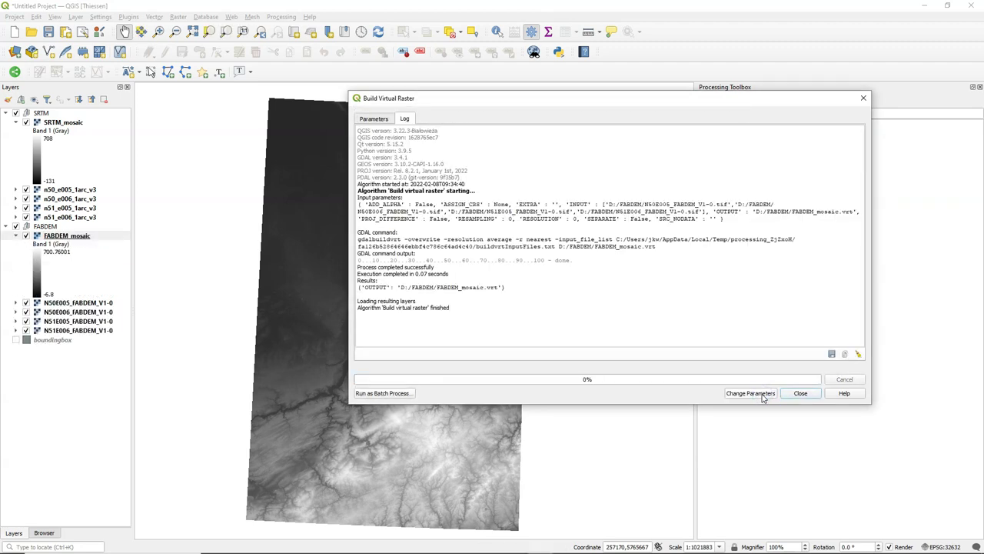
{"action": "left_click", "coordinate": [804, 394]}
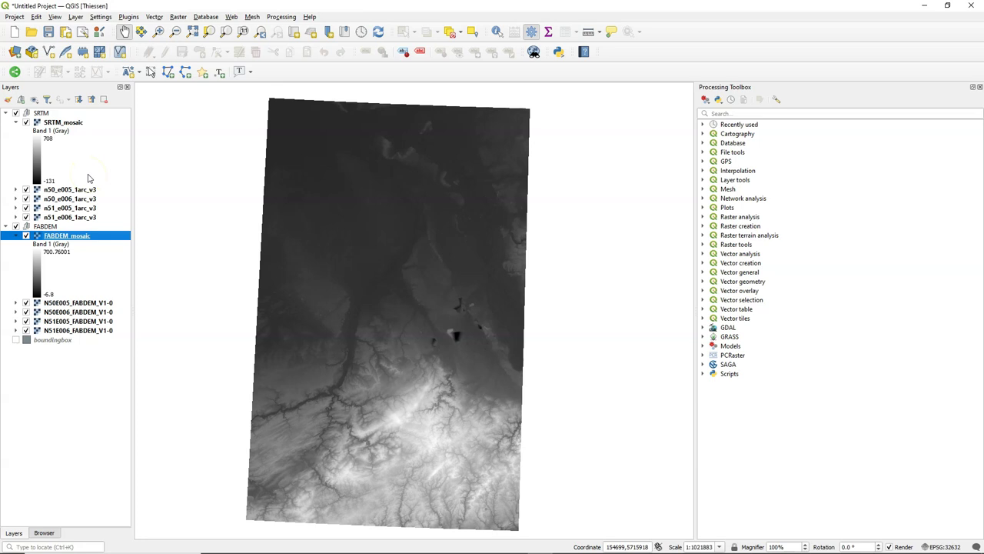
- In the Raster Calculator, enter "SRTM_mosaic@1" - "FABDEM_mosaic@1" as an on-the-fly raster named Difference SRTM - FABDEM
{"action": "left_click", "coordinate": [178, 17]}
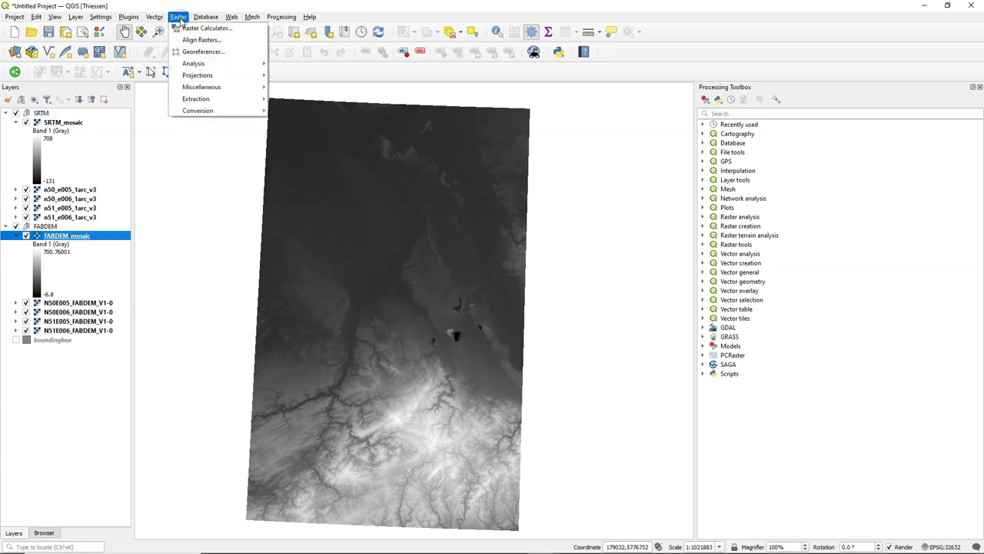
{"action": "left_click", "coordinate": [197, 28]}
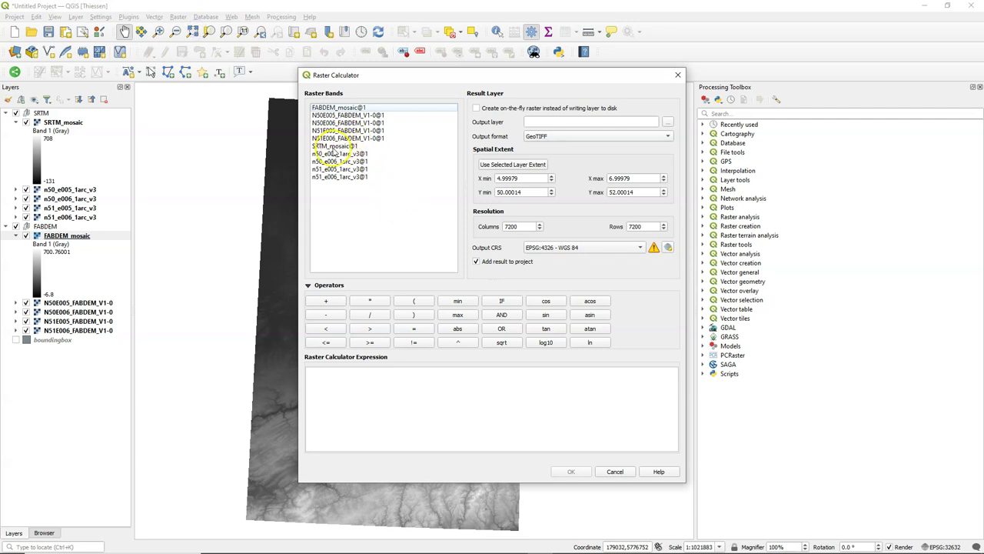
{"action": "double_click", "coordinate": [334, 146]}
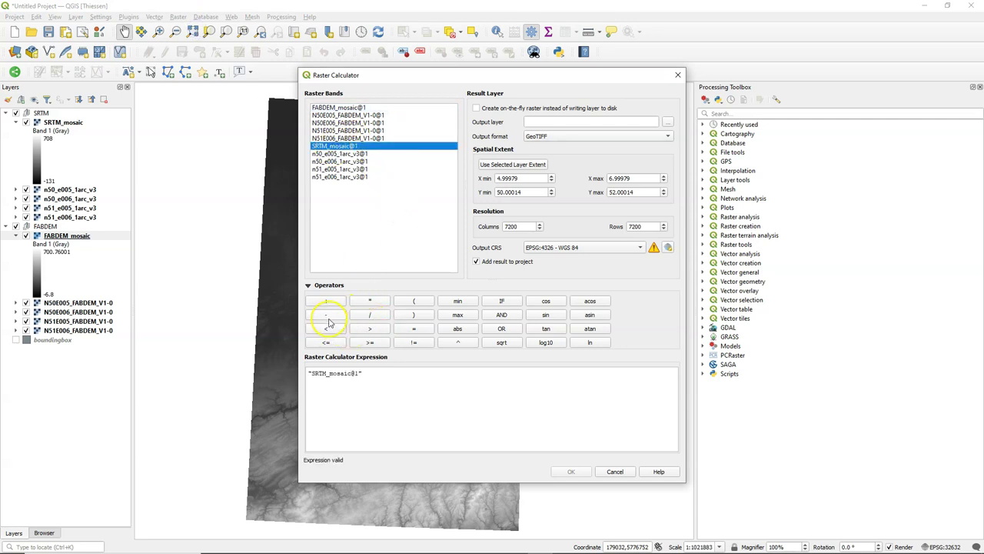
{"action": "left_click", "coordinate": [326, 314]}
{"action": "double_click", "coordinate": [338, 108]}
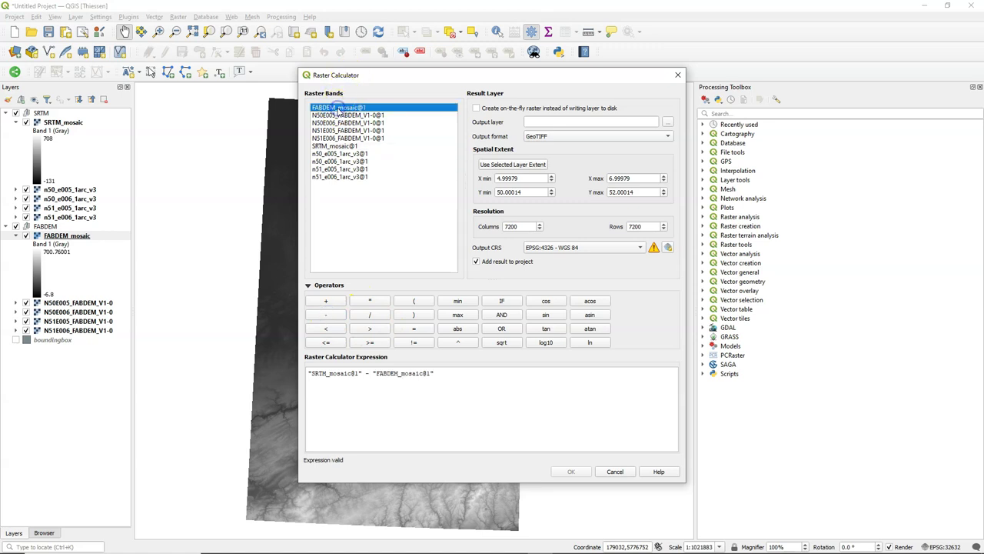
{"action": "left_click", "coordinate": [476, 107]}
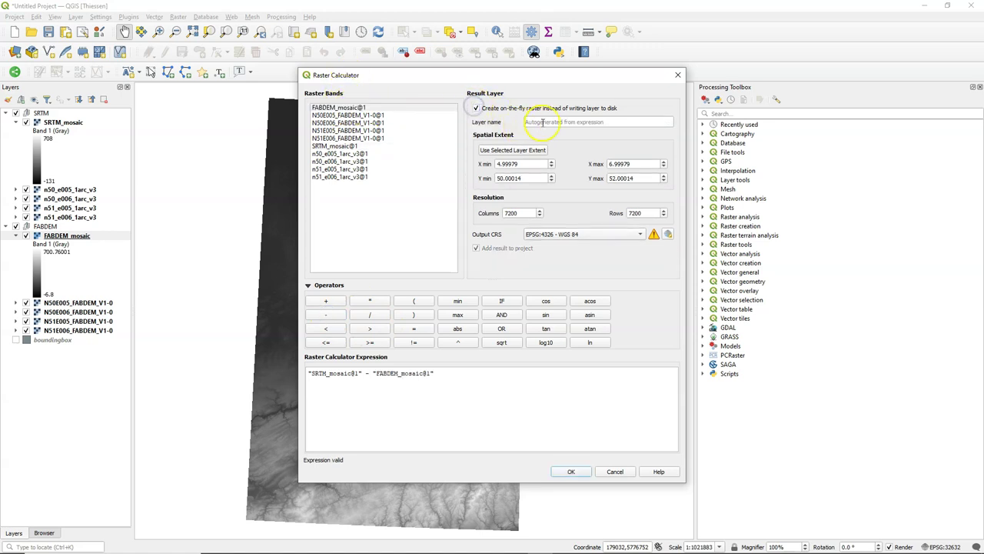
{"action": "left_click", "coordinate": [542, 122]}
{"action": "type", "text": "Difference SRTM - FABDEM"}
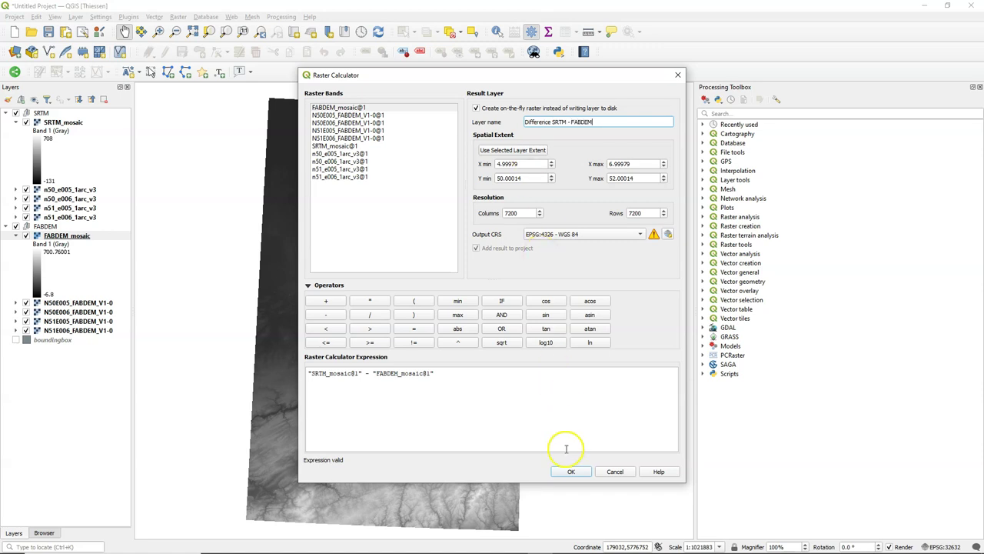
- Create the Difference SRTM - FABDEM layer and move it to the top of the layer list
{"action": "left_click", "coordinate": [569, 471]}
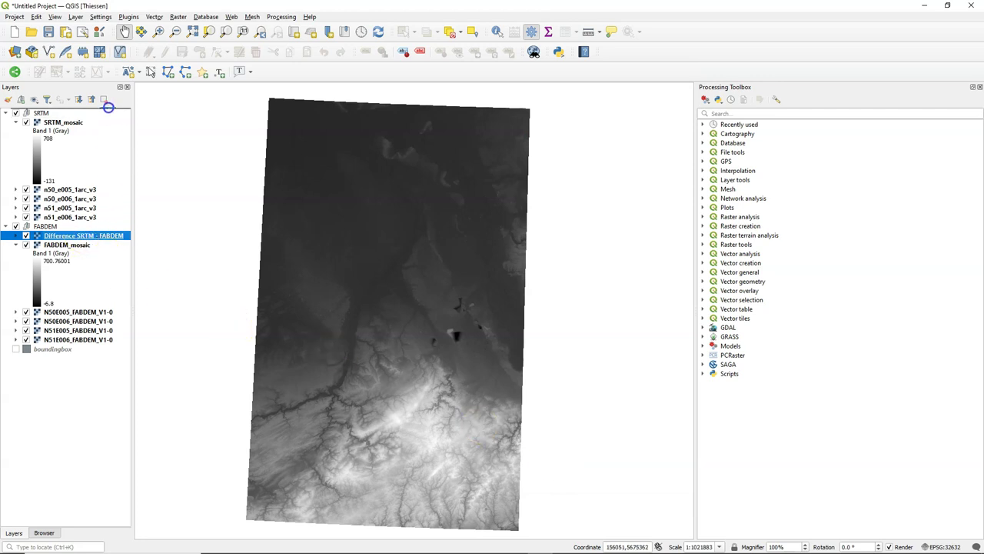
{"action": "left_click_drag", "start_coordinate": [108, 107], "coordinate": [108, 112]}
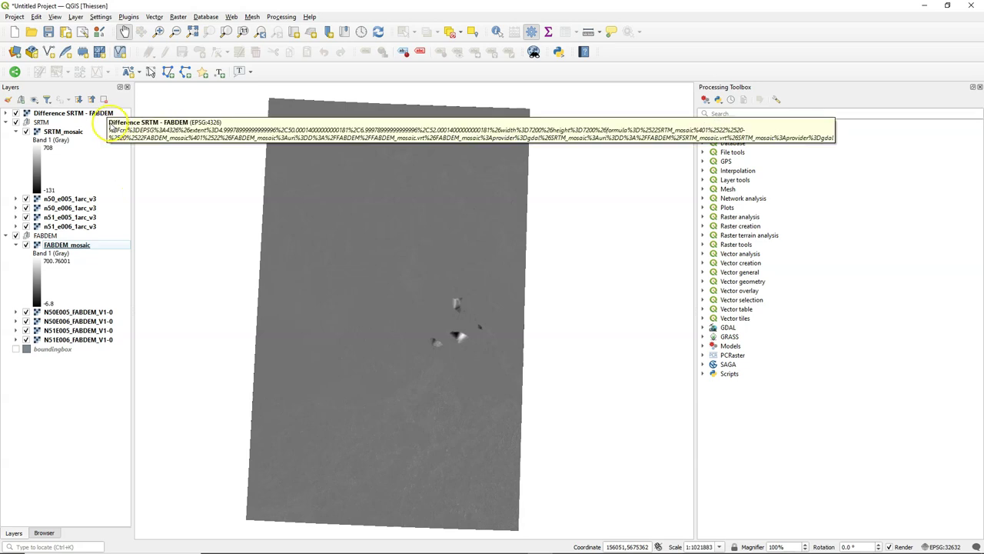
{"action": "left_click", "coordinate": [41, 122]}
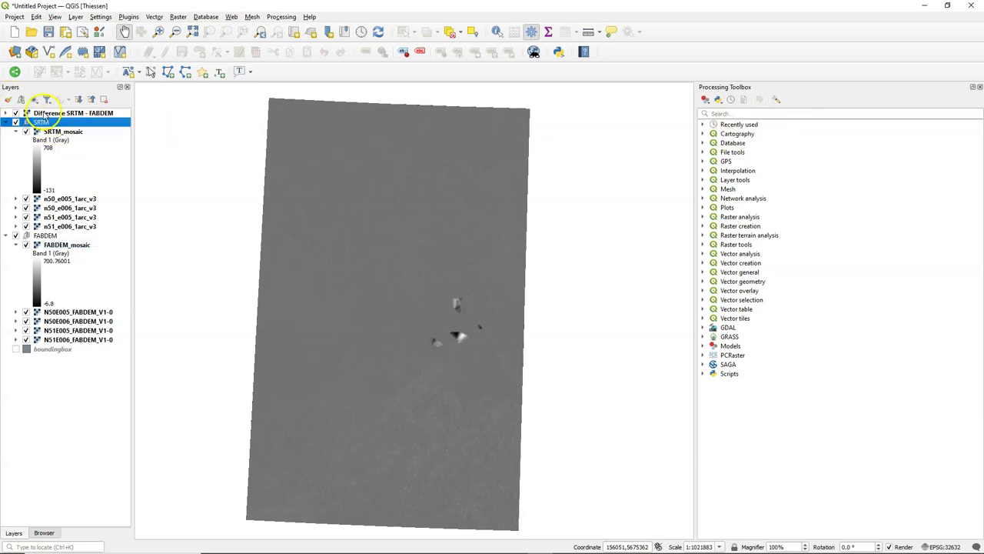
{"action": "left_click", "coordinate": [44, 113]}
{"action": "left_click", "coordinate": [7, 100]}
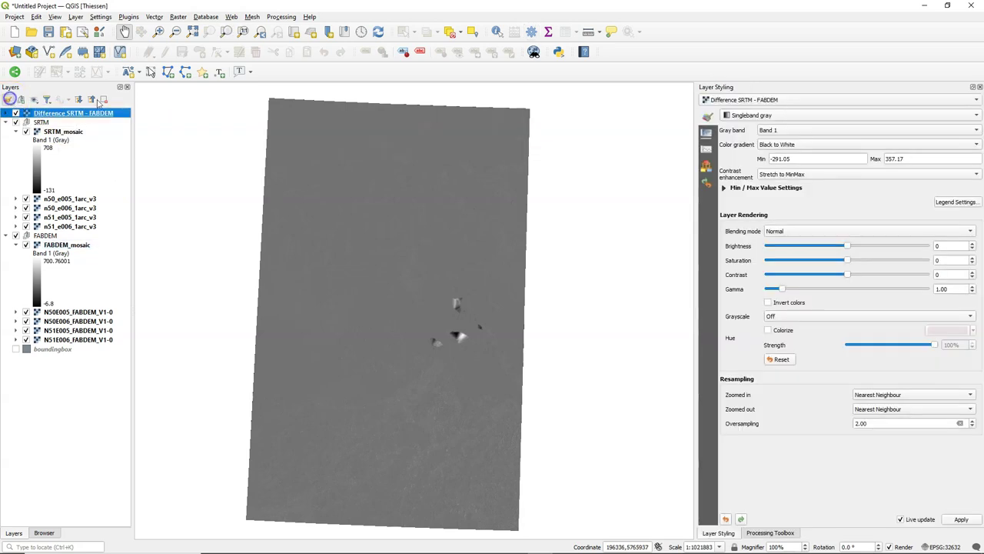
- Render it as singleband pseudocolor with min/max stretched to the updated canvas extent
{"action": "left_click", "coordinate": [776, 115]}
{"action": "left_click", "coordinate": [777, 126]}
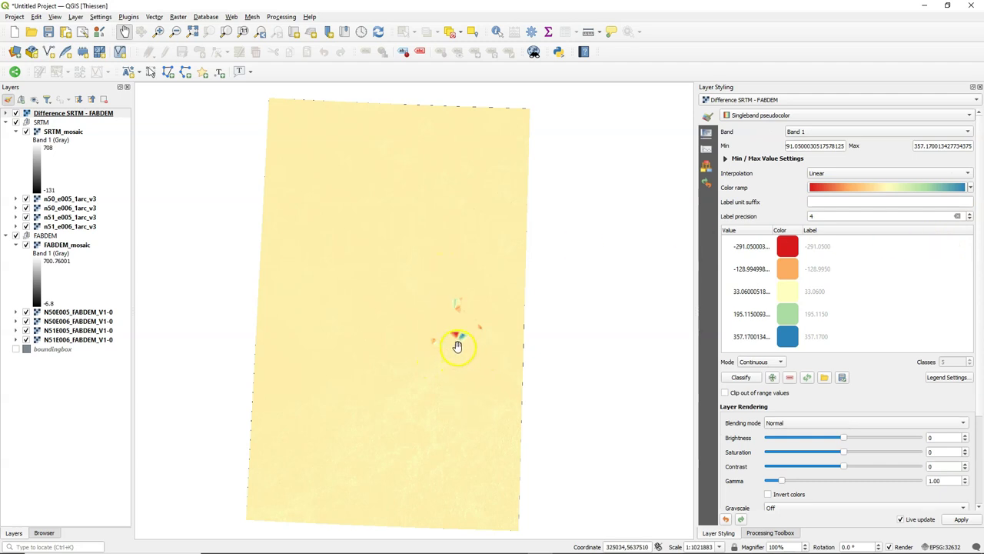
{"action": "scroll", "coordinate": [457, 346], "scroll_direction": "up", "scroll_amount": 2}
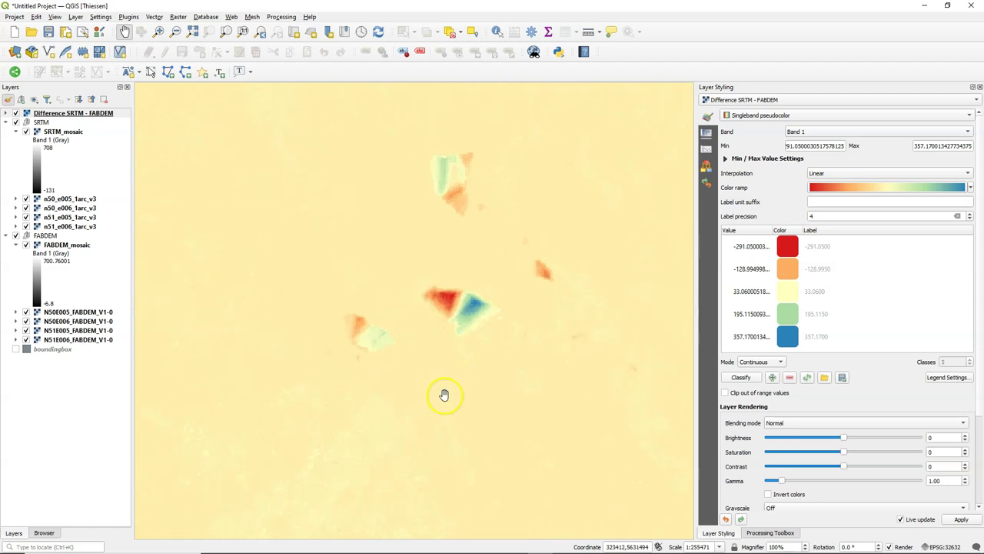
{"action": "left_click", "coordinate": [725, 159]}
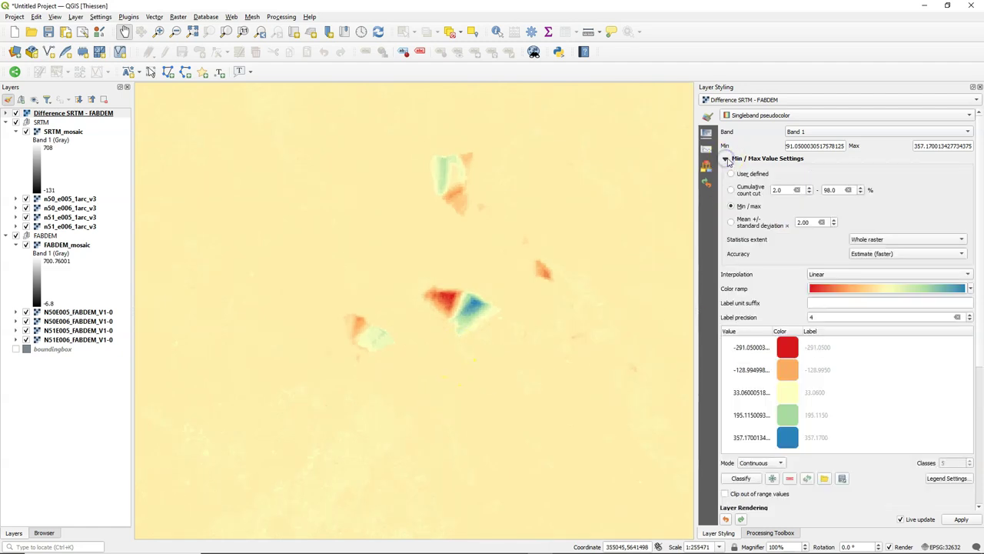
{"action": "left_click_drag", "start_coordinate": [451, 351], "coordinate": [680, 317]}
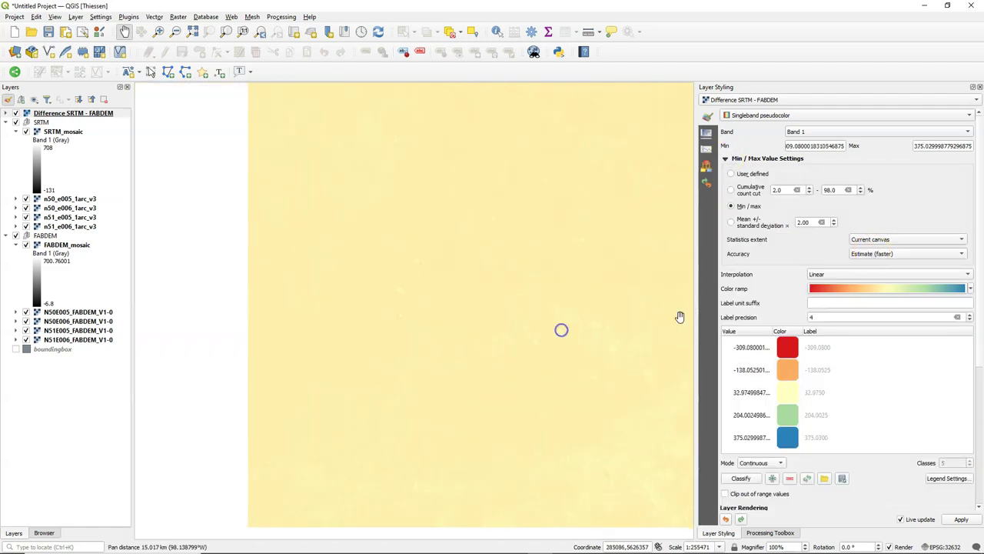
{"action": "left_click", "coordinate": [865, 239]}
{"action": "left_click", "coordinate": [867, 249]}
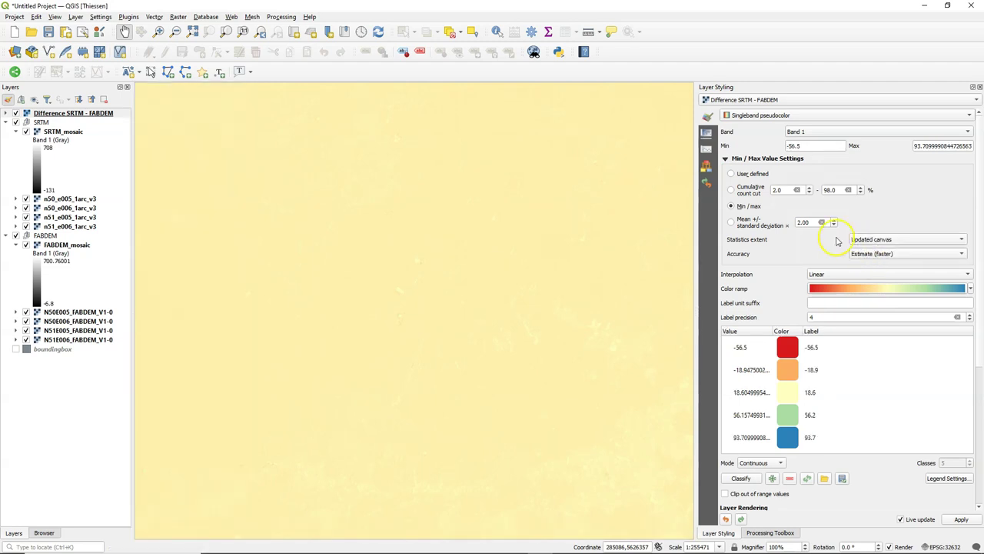
{"action": "left_click", "coordinate": [797, 211]}
- Pan the map to compare the colour stretch across neighbouring areas
{"action": "left_click_drag", "start_coordinate": [410, 392], "coordinate": [374, 308]}
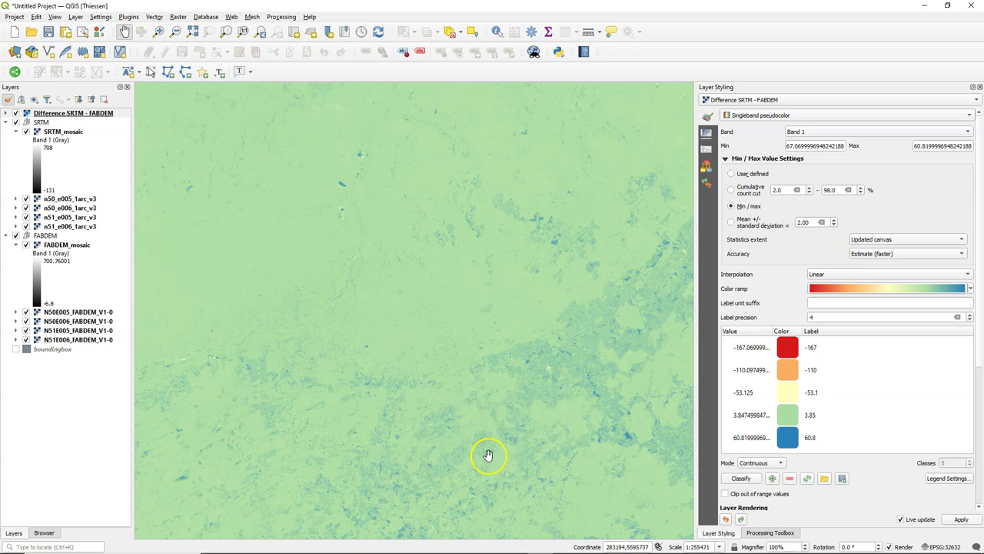
{"action": "left_click_drag", "start_coordinate": [579, 465], "coordinate": [455, 379]}
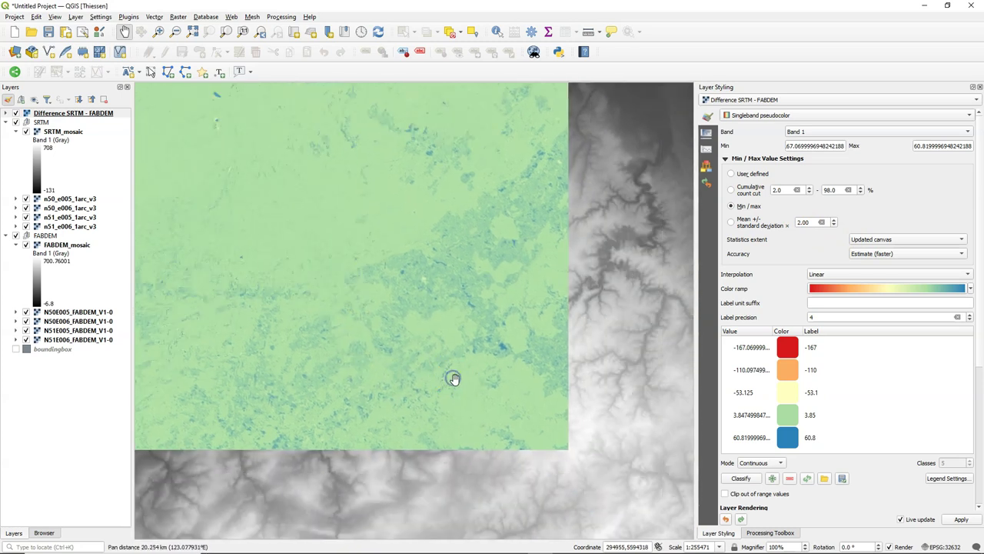
{"action": "left_click", "coordinate": [458, 367]}
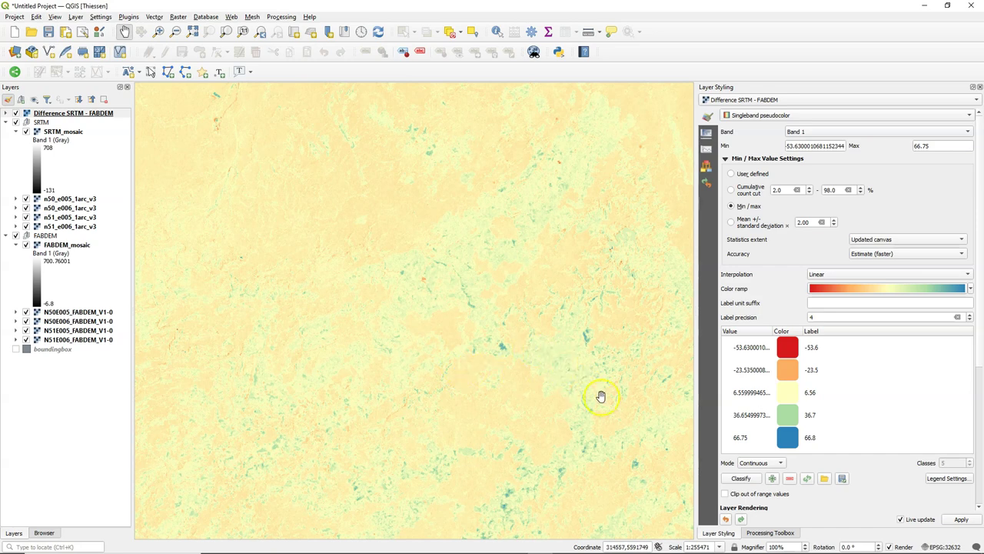
{"action": "left_click_drag", "start_coordinate": [602, 396], "coordinate": [480, 345]}
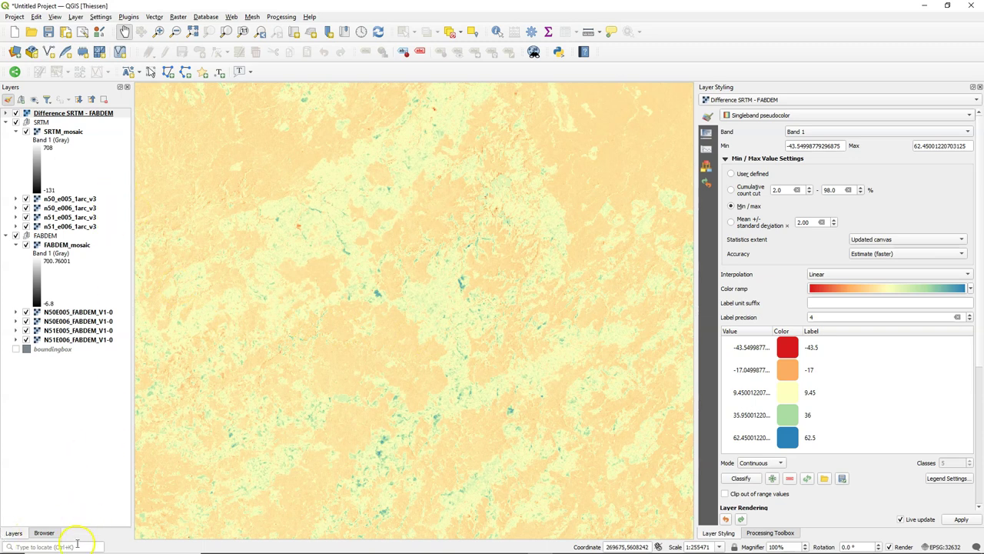
- Add the OpenStreetMap basemap from the Browser and place it beneath the difference layer
{"action": "left_click", "coordinate": [51, 533]}
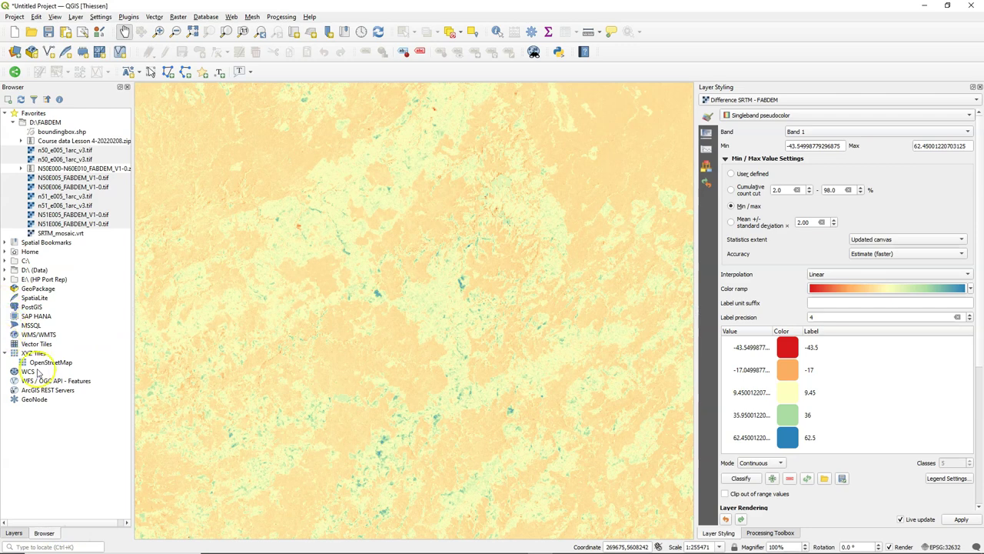
{"action": "left_click_drag", "start_coordinate": [46, 362], "coordinate": [326, 347]}
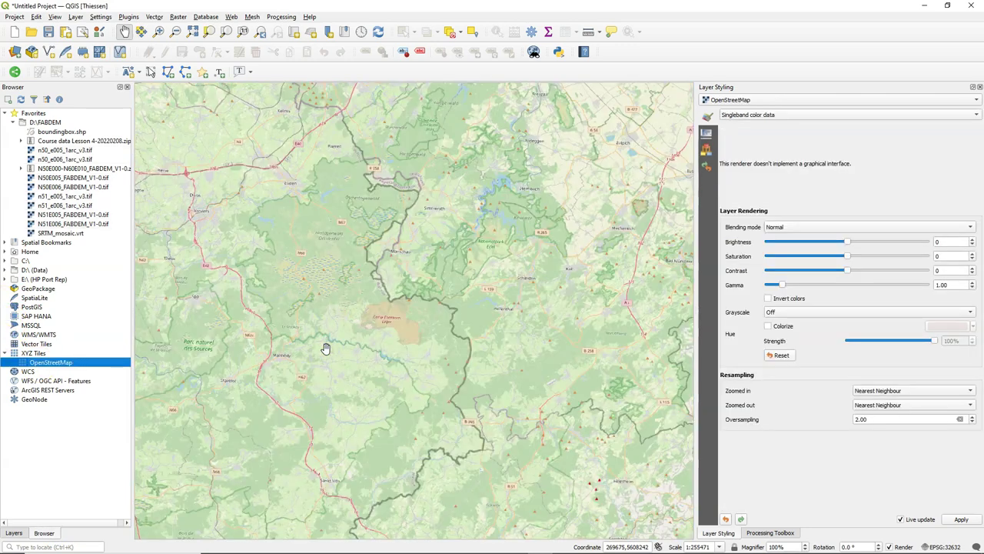
{"action": "left_click", "coordinate": [10, 534]}
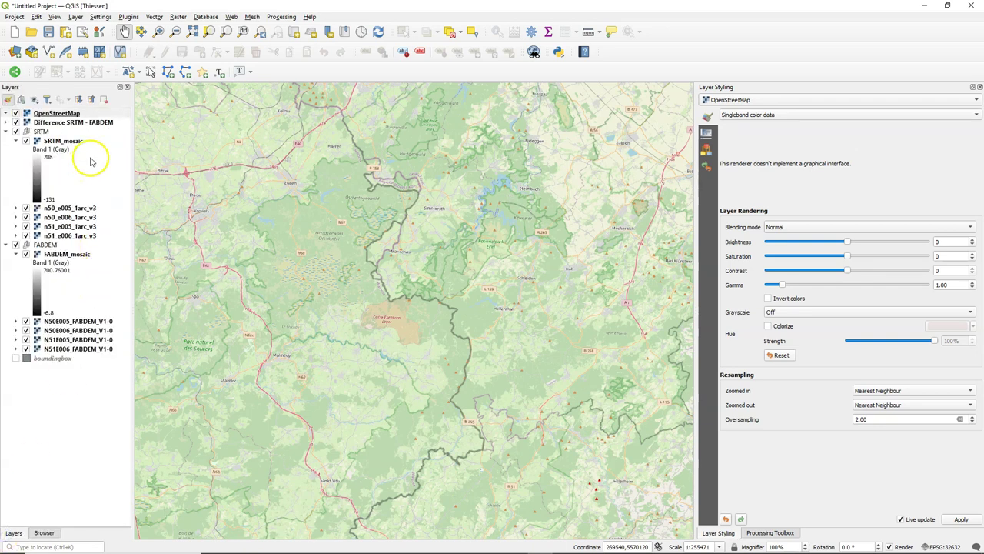
{"action": "left_click_drag", "start_coordinate": [49, 114], "coordinate": [58, 126]}
- Change the difference layer's blending mode over OpenStreetMap and toggle both layers to compare
{"action": "left_click", "coordinate": [61, 113]}
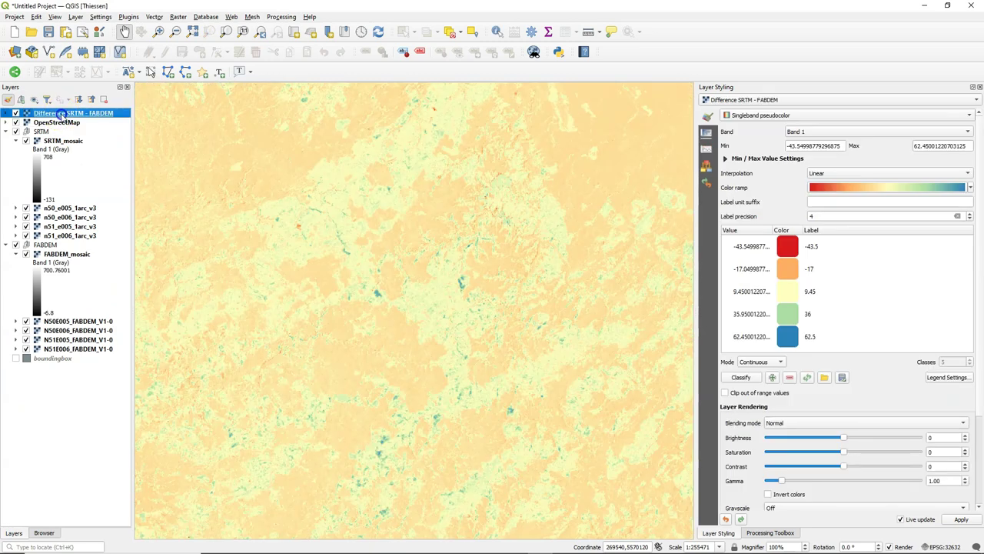
{"action": "left_click", "coordinate": [797, 423]}
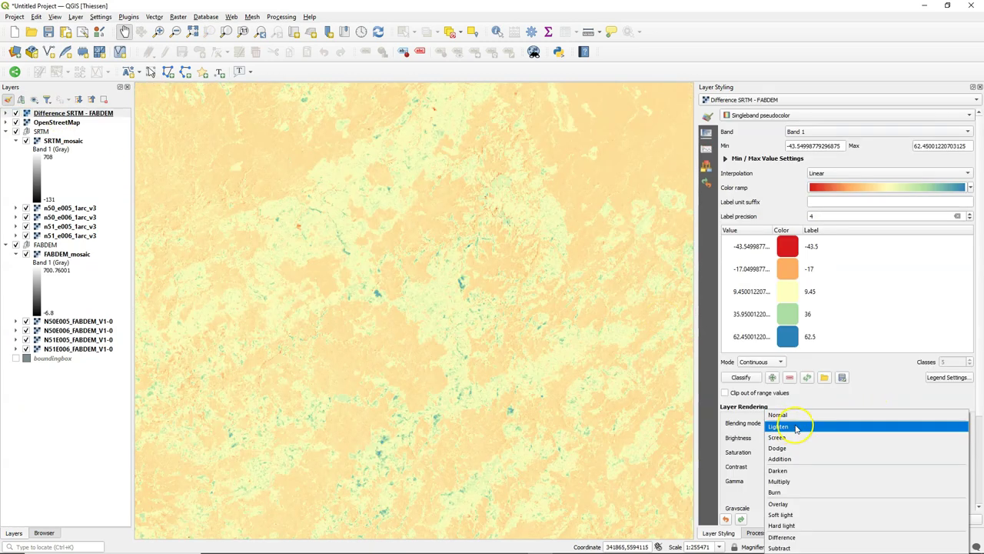
{"action": "left_click", "coordinate": [779, 481]}
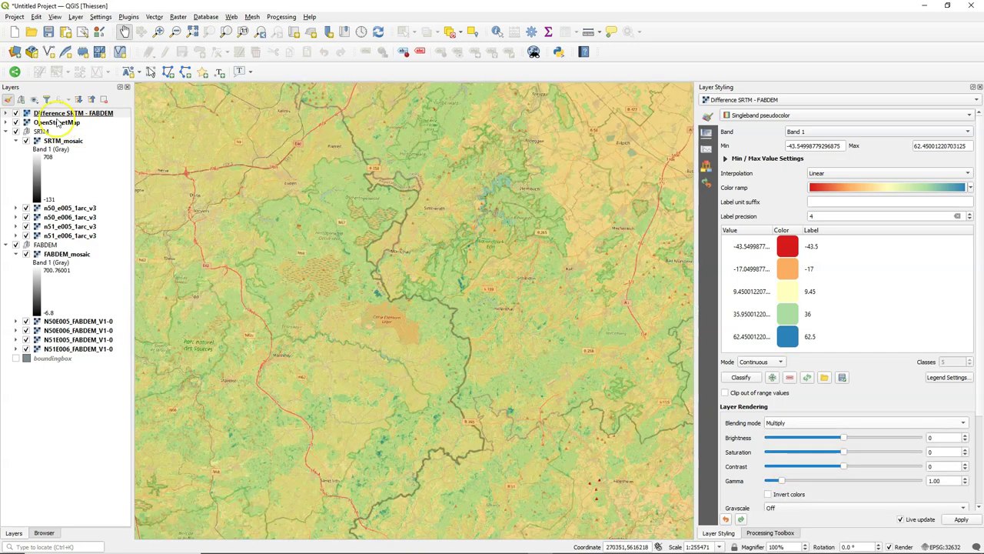
{"action": "left_click", "coordinate": [15, 114]}
{"action": "left_click", "coordinate": [15, 114]}
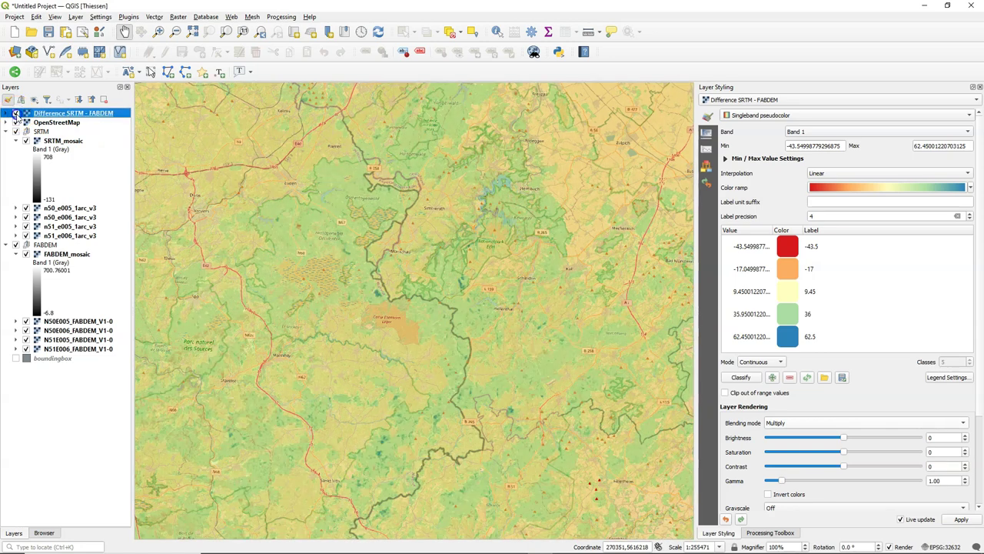
{"action": "left_click", "coordinate": [16, 122]}
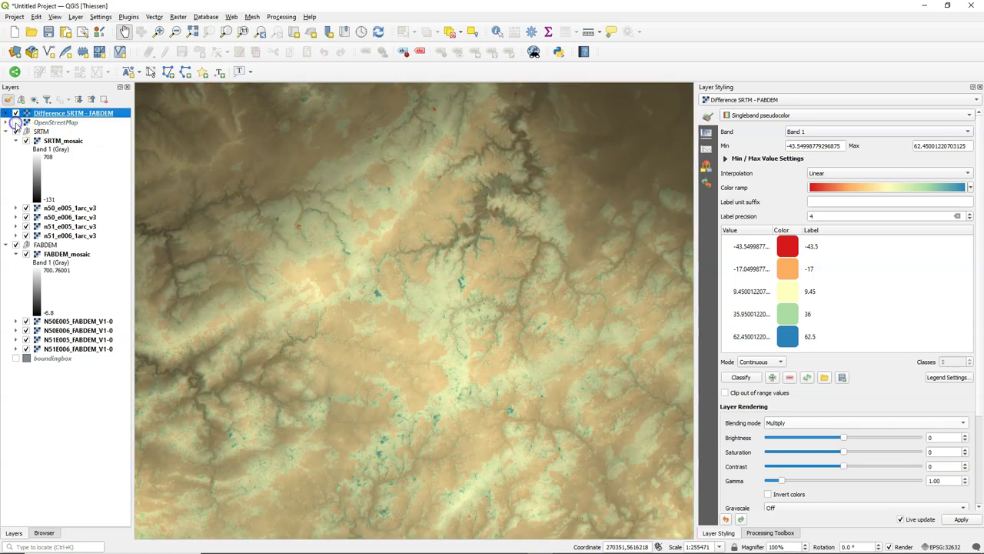
{"action": "left_click", "coordinate": [16, 123]}
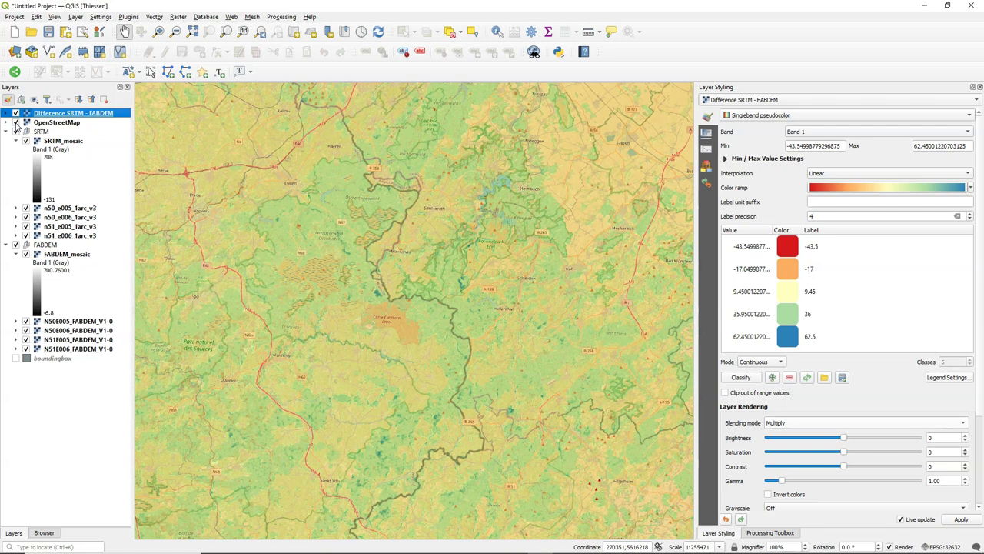
- Hide all layers, then show only Difference SRTM - FABDEM
{"action": "left_click", "coordinate": [34, 100]}
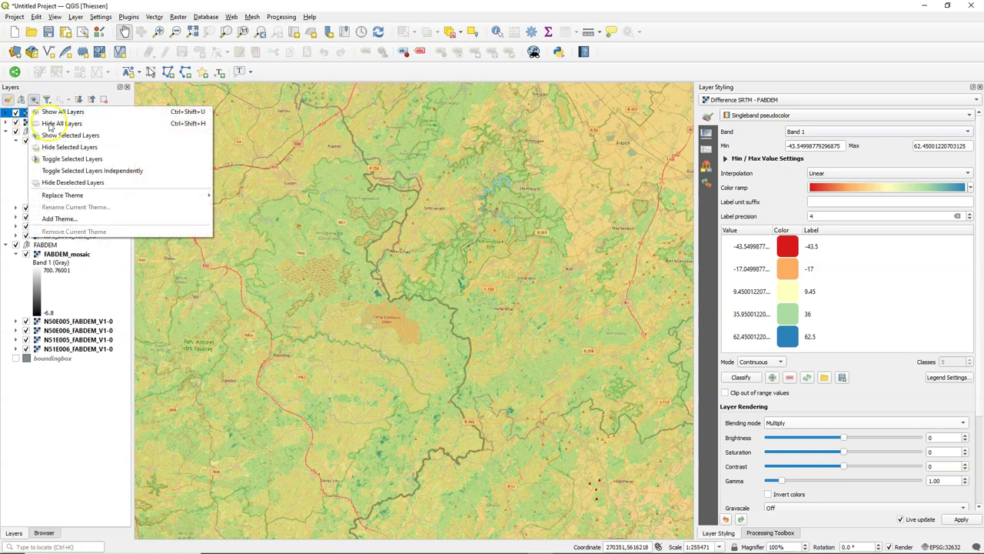
{"action": "left_click", "coordinate": [48, 123]}
{"action": "left_click", "coordinate": [15, 113]}
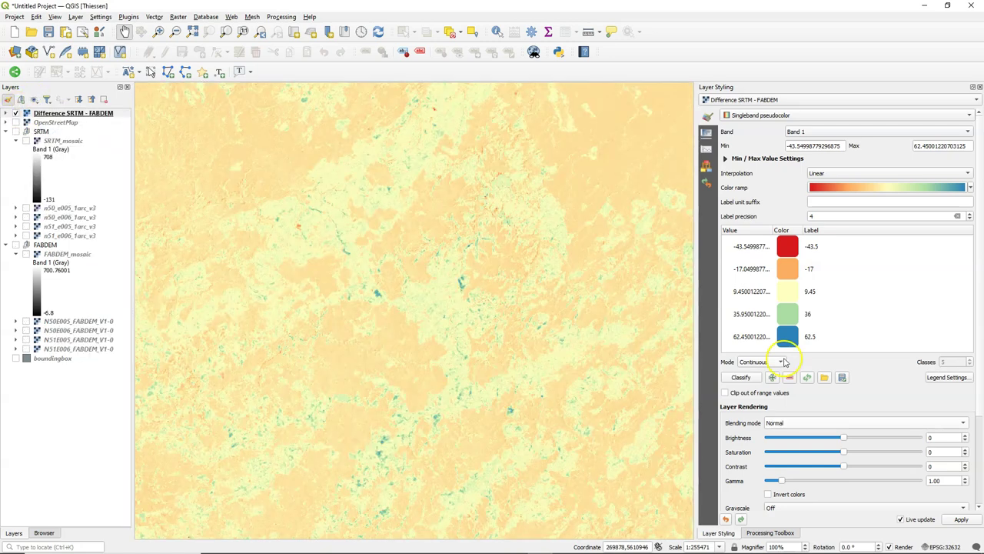
- Search the plugin manager for 'profile' and install the Profile tool plugin
{"action": "left_click", "coordinate": [128, 16]}
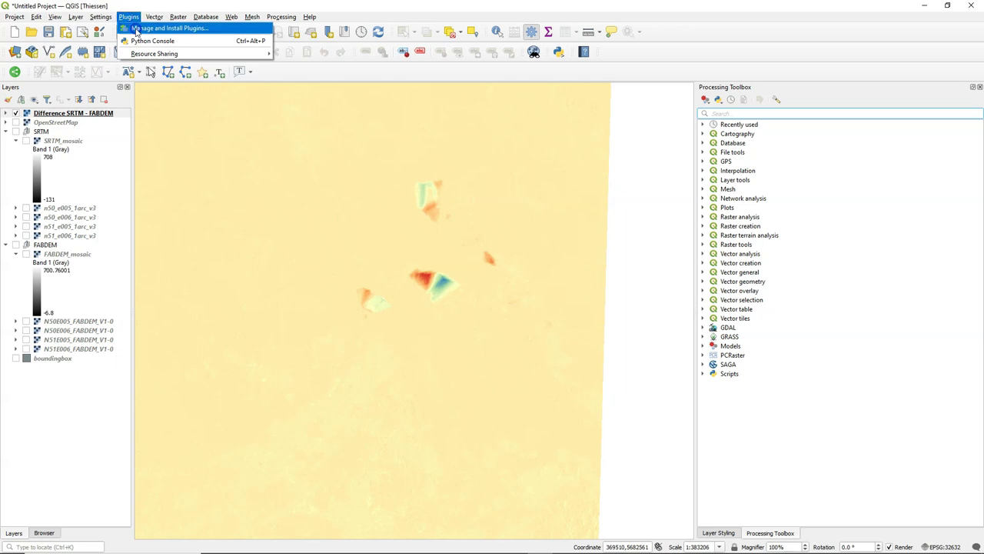
{"action": "left_click", "coordinate": [137, 29]}
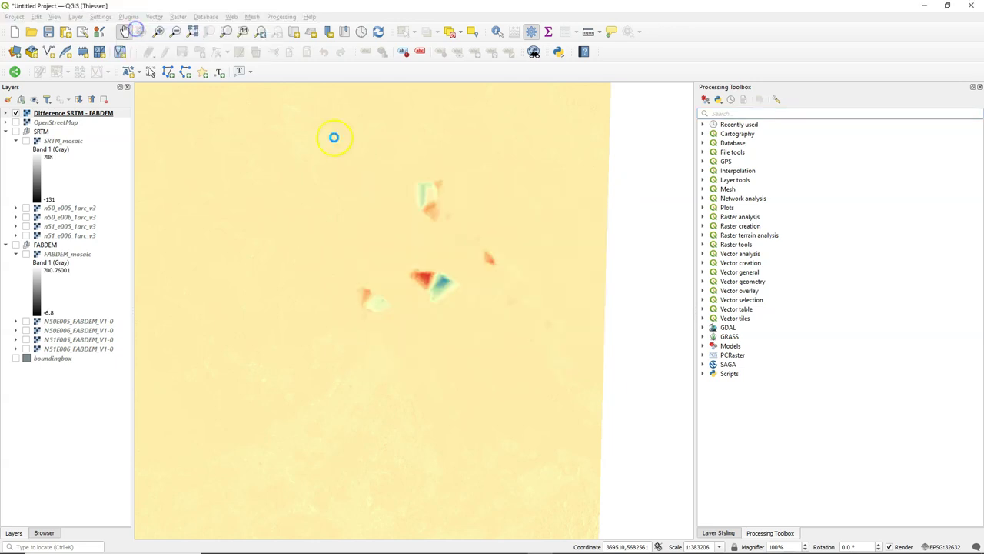
{"action": "type", "text": "profile"}
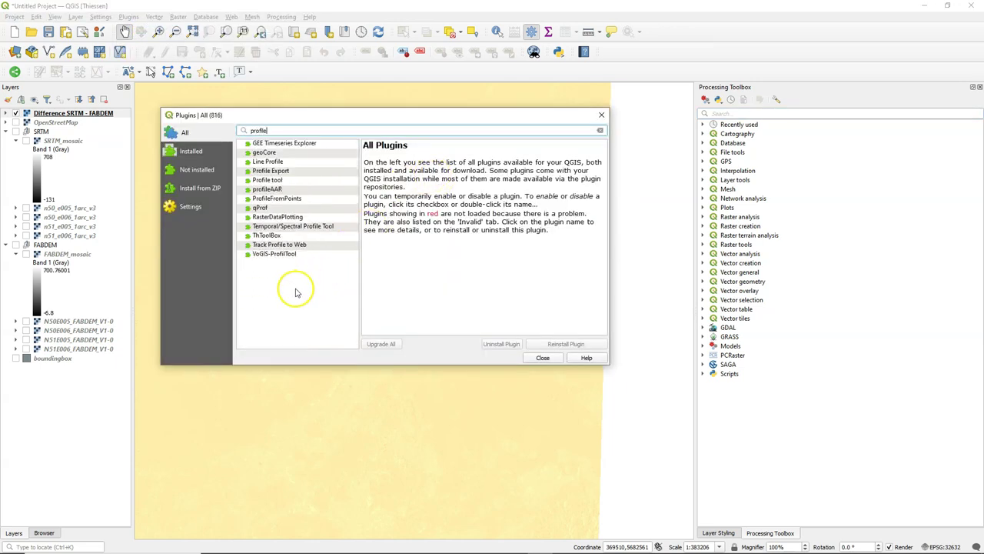
{"action": "left_click", "coordinate": [268, 180]}
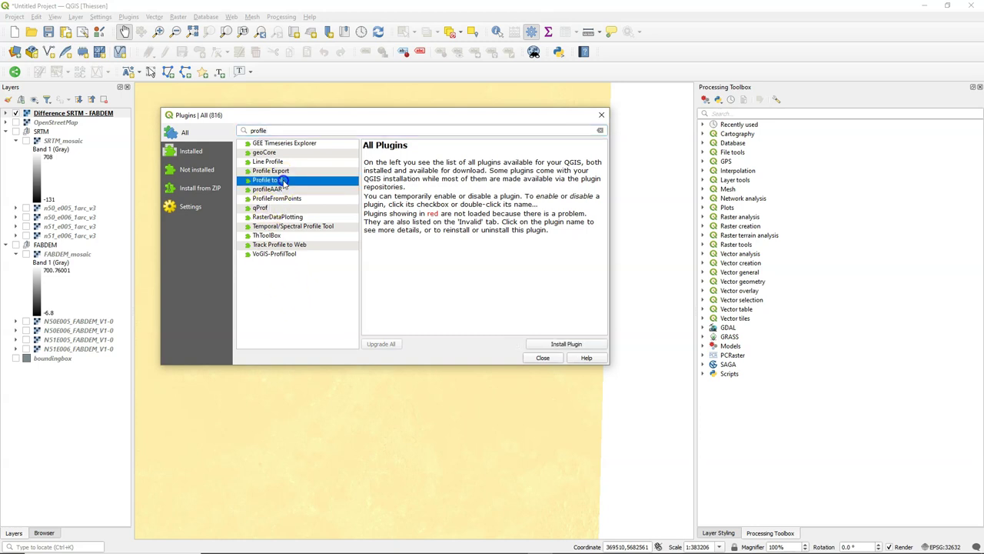
{"action": "left_click", "coordinate": [573, 344]}
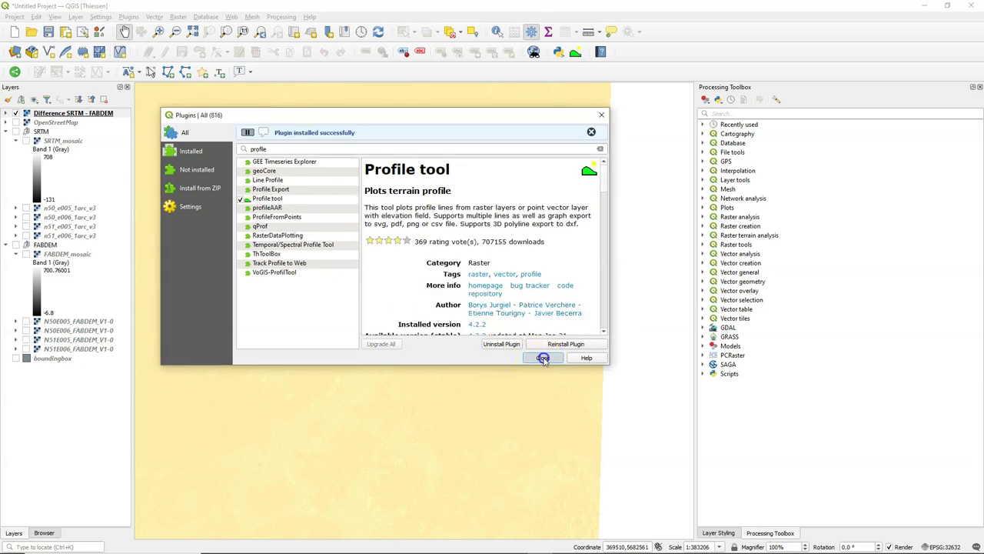
{"action": "left_click", "coordinate": [543, 359]}
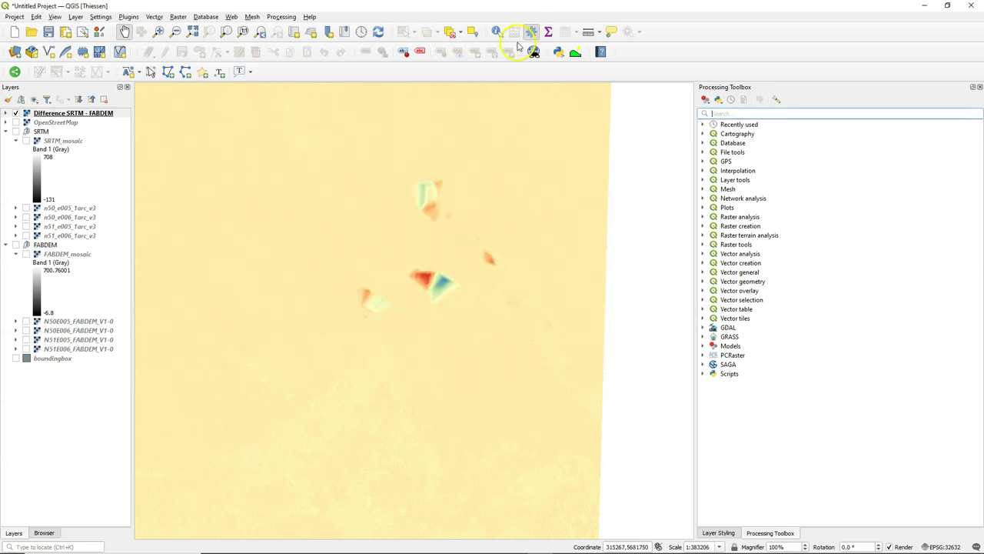
- Add SRTM_mosaic and FABDEM_mosaic to the Profile Tool, colouring FABDEM_mosaic blue
{"action": "left_click", "coordinate": [575, 52]}
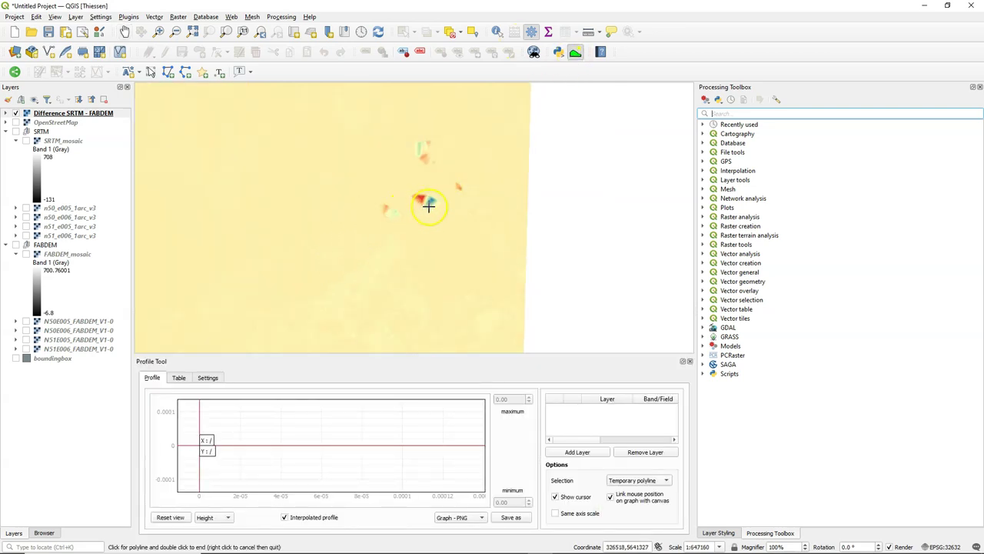
{"action": "scroll", "coordinate": [429, 201], "scroll_direction": "up", "scroll_amount": 3}
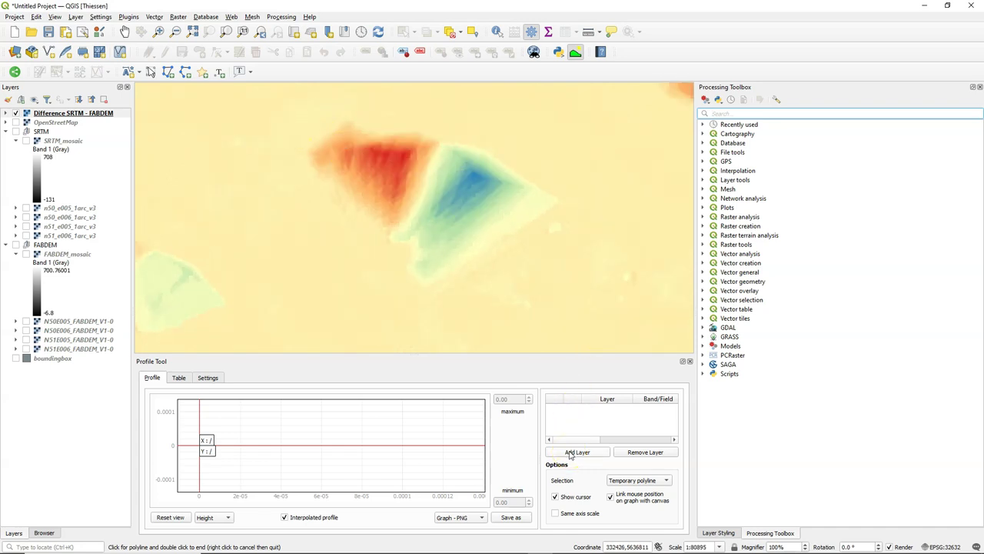
{"action": "left_click", "coordinate": [57, 141]}
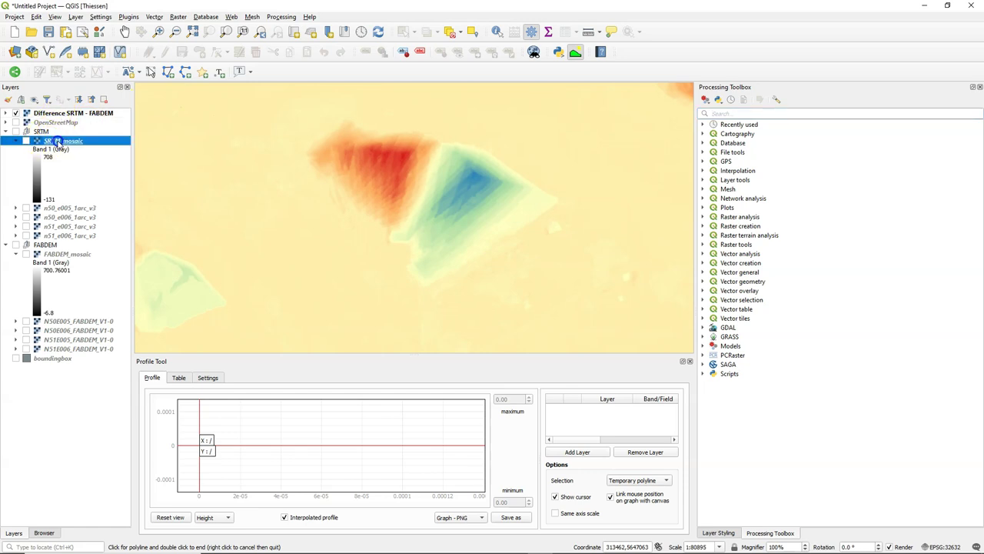
{"action": "left_click", "coordinate": [581, 451]}
{"action": "left_click", "coordinate": [64, 254]}
{"action": "left_click", "coordinate": [581, 451]}
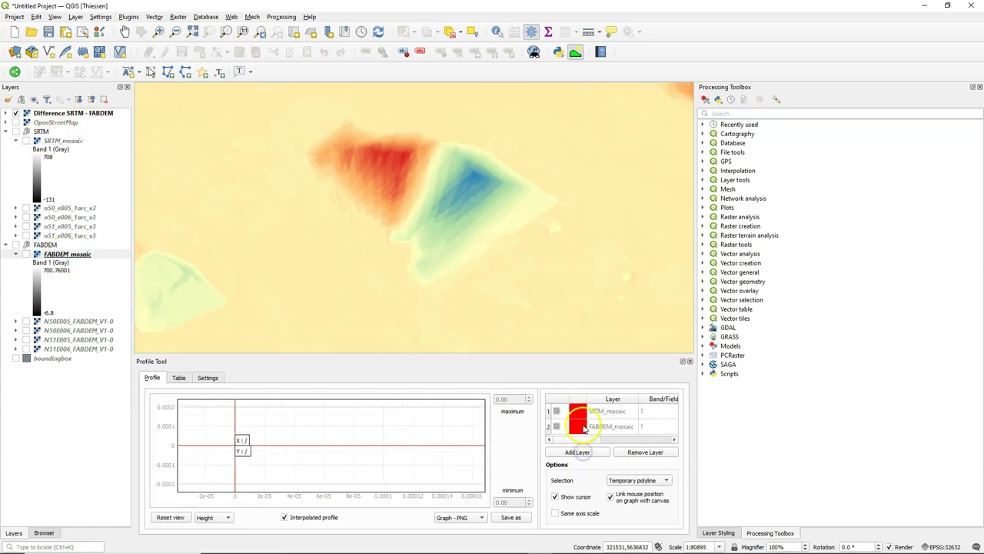
{"action": "left_click", "coordinate": [582, 427]}
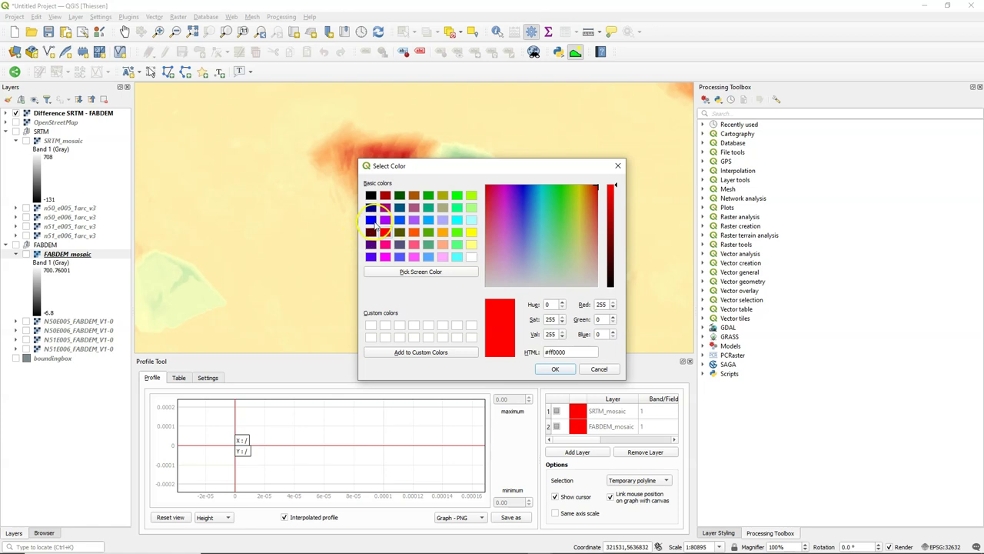
{"action": "left_click", "coordinate": [370, 220]}
{"action": "left_click", "coordinate": [556, 369]}
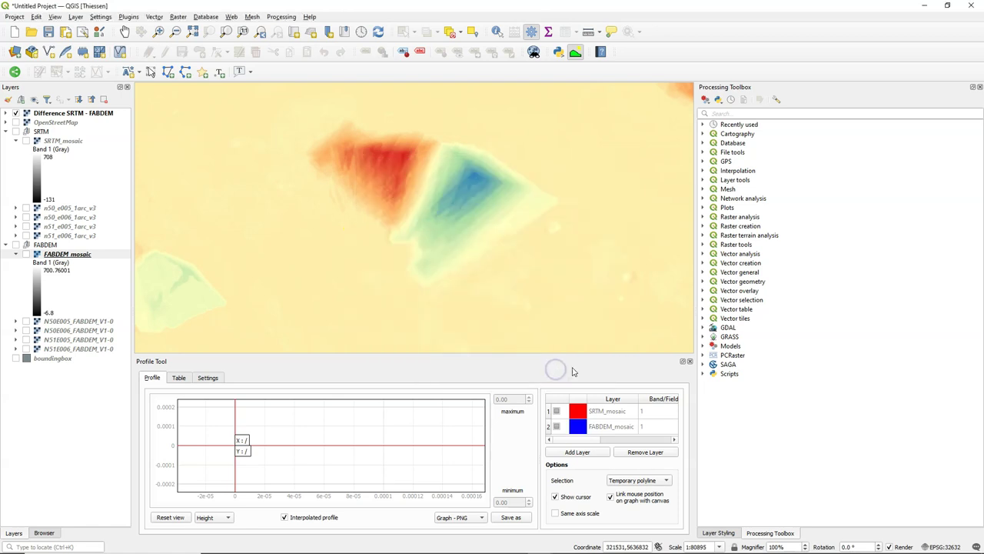
- Draw a profile line from northwest of the red patch past the blue patch, then clear it
{"action": "left_click", "coordinate": [288, 124]}
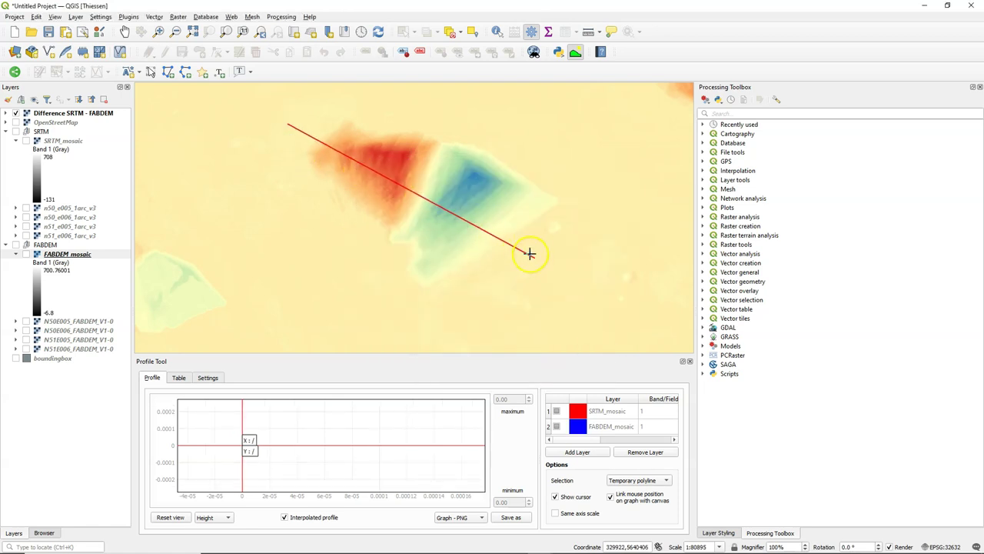
{"action": "right_click", "coordinate": [574, 267]}
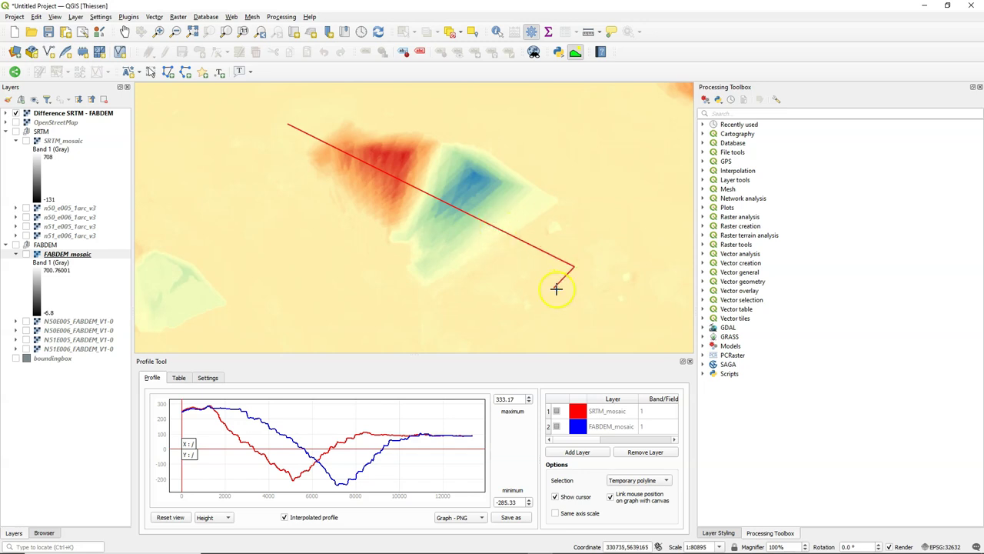
{"action": "left_click", "coordinate": [559, 286]}
{"action": "right_click", "coordinate": [559, 286]}
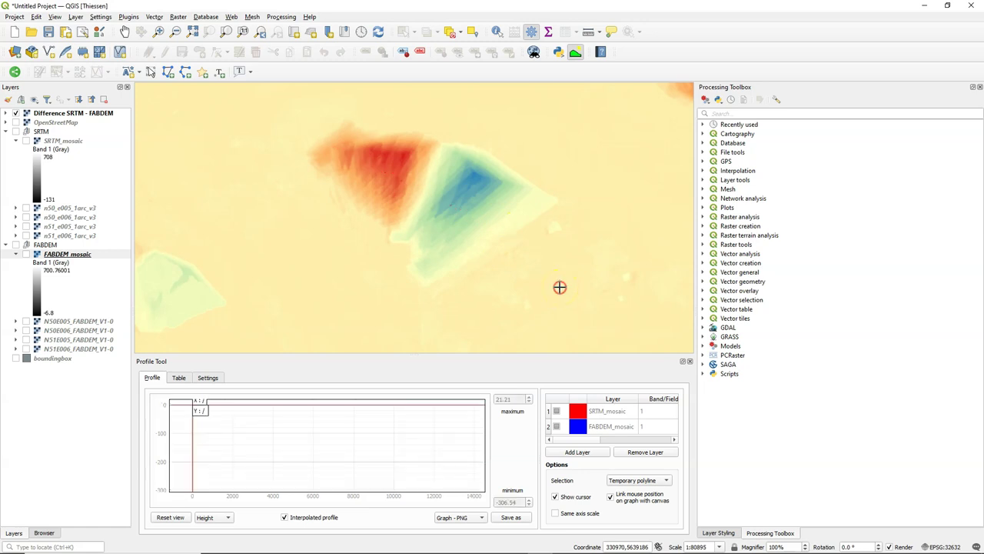
- Draw a new profile line from the map's left edge to near its top, then open SRTM_mosaic's layer options
{"action": "left_click", "coordinate": [138, 328]}
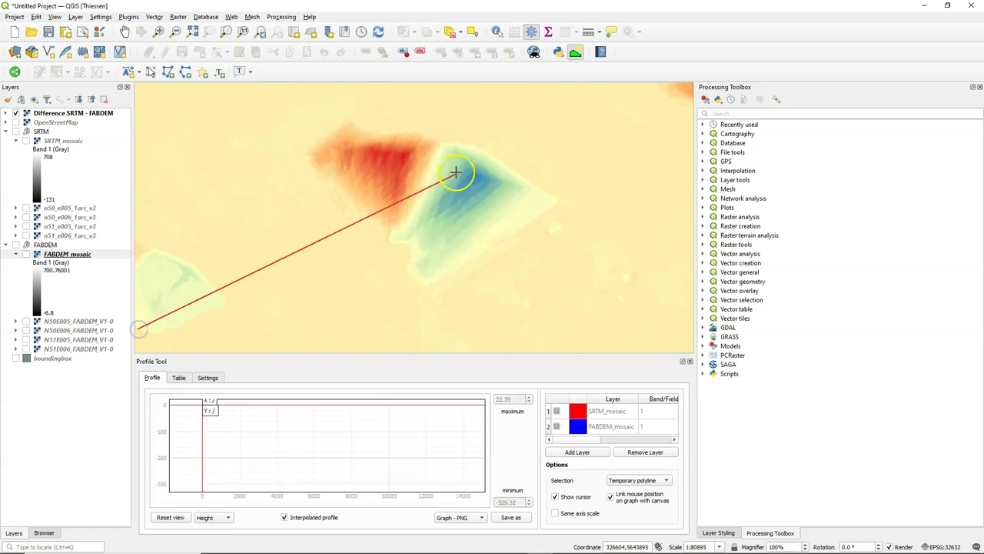
{"action": "double_click", "coordinate": [469, 103]}
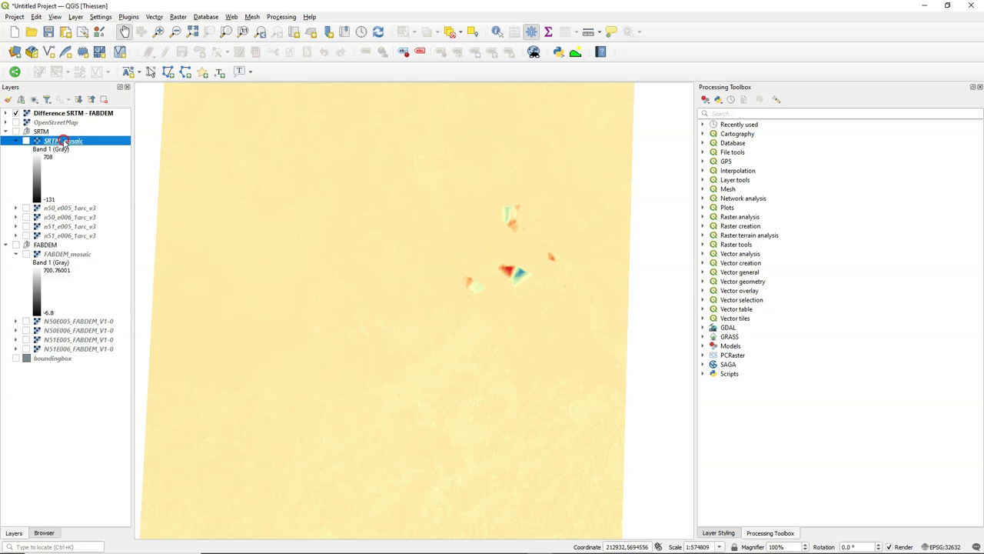
{"action": "right_click", "coordinate": [61, 141]}
- Start exporting SRTM_mosaic and set the output file to SRTM_clip.tif
{"action": "mouse_move", "coordinate": [147, 316]}
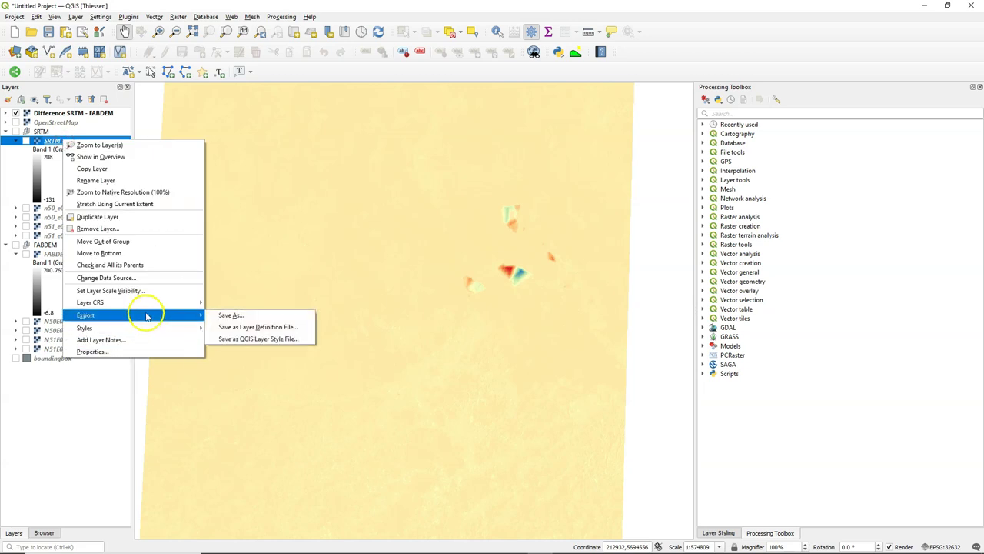
{"action": "left_click", "coordinate": [248, 315]}
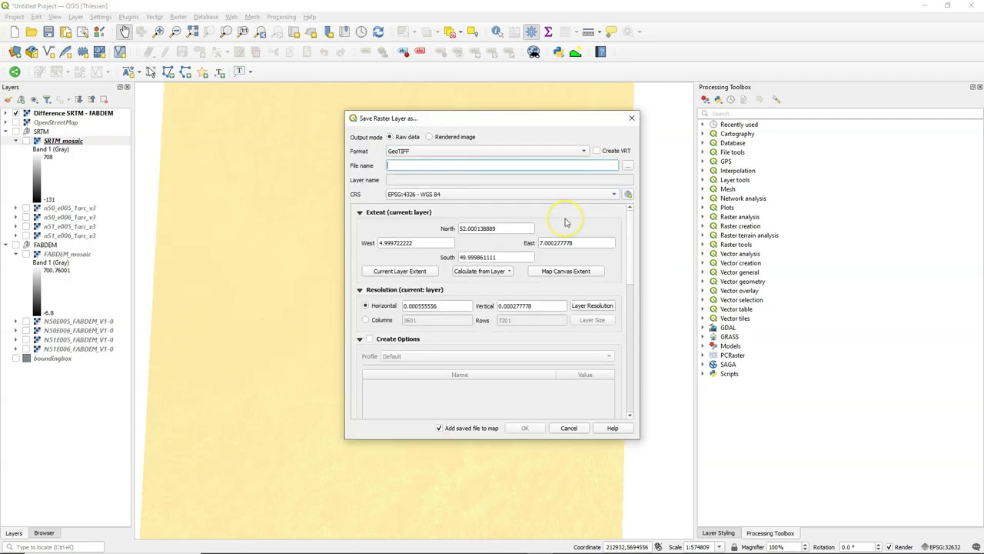
{"action": "left_click", "coordinate": [628, 169]}
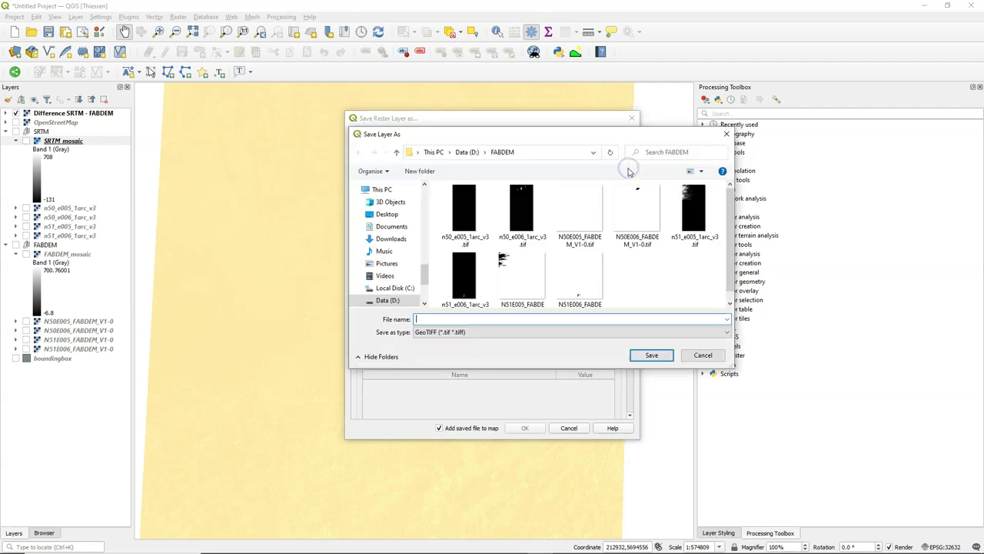
{"action": "left_click", "coordinate": [471, 318]}
{"action": "type", "text": "SRT"}
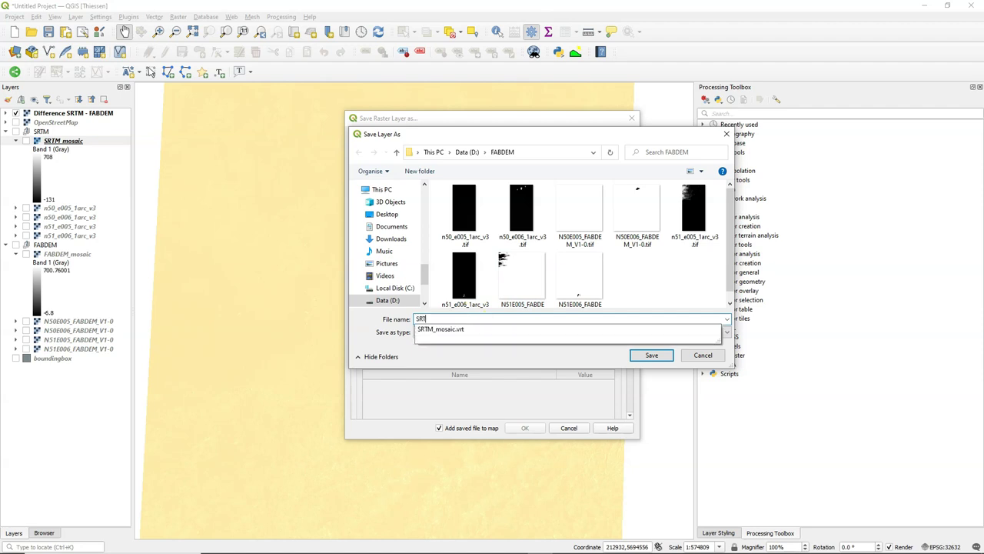
{"action": "type", "text": "M_c"}
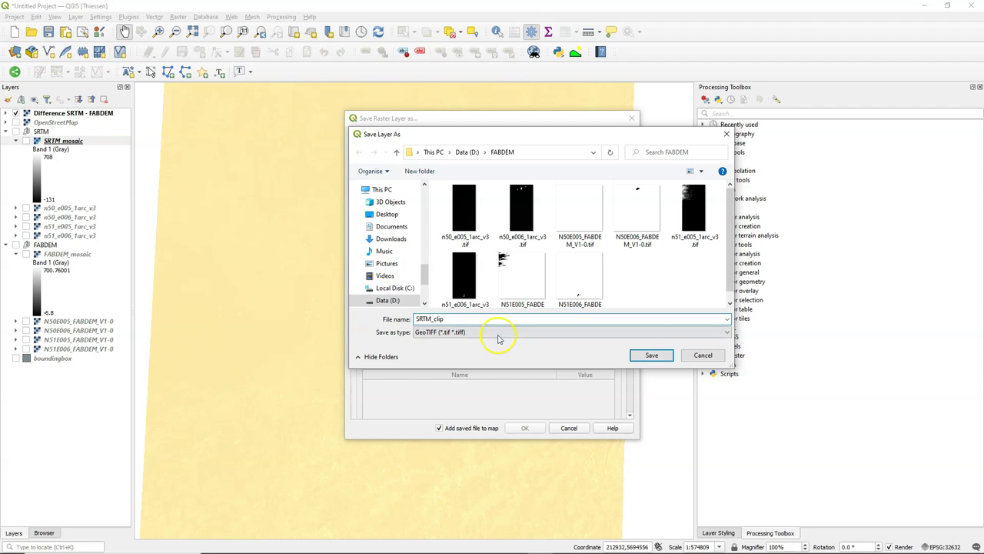
{"action": "type", "text": "lip"}
{"action": "left_click", "coordinate": [653, 355]}
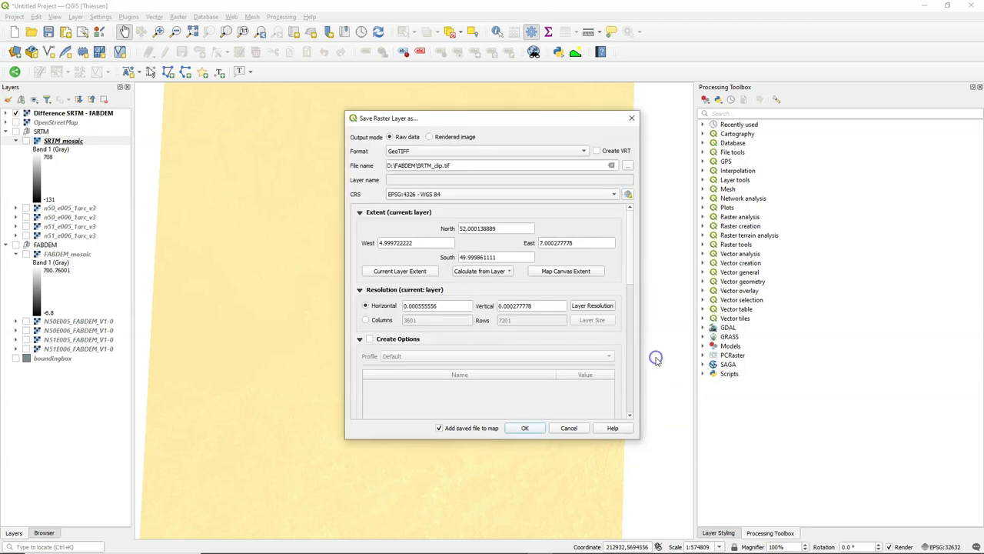
- Use project CRS UTM zone 32N, boundingbox extent and 30 x 30 resolution
{"action": "left_click", "coordinate": [606, 194]}
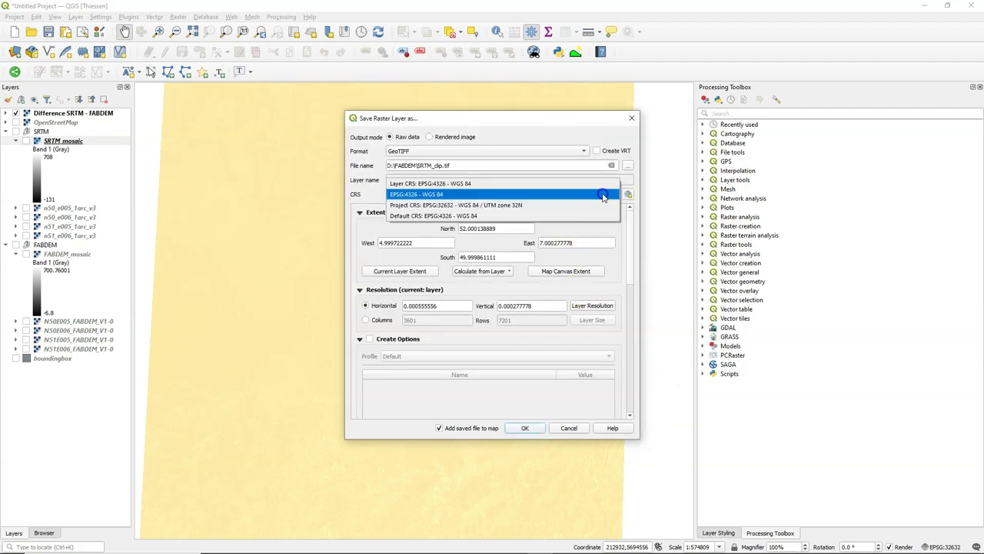
{"action": "left_click", "coordinate": [452, 205]}
{"action": "left_click", "coordinate": [508, 273]}
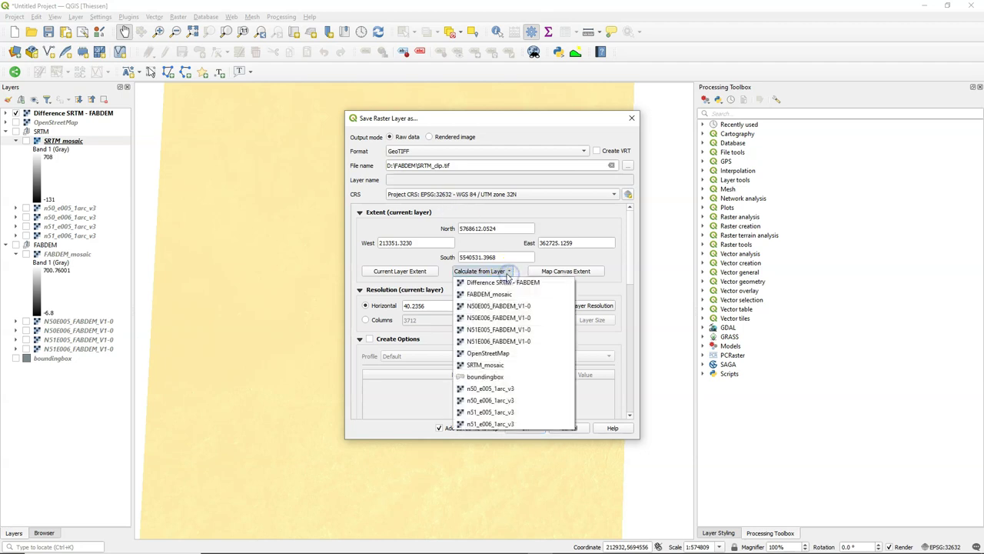
{"action": "left_click", "coordinate": [474, 377]}
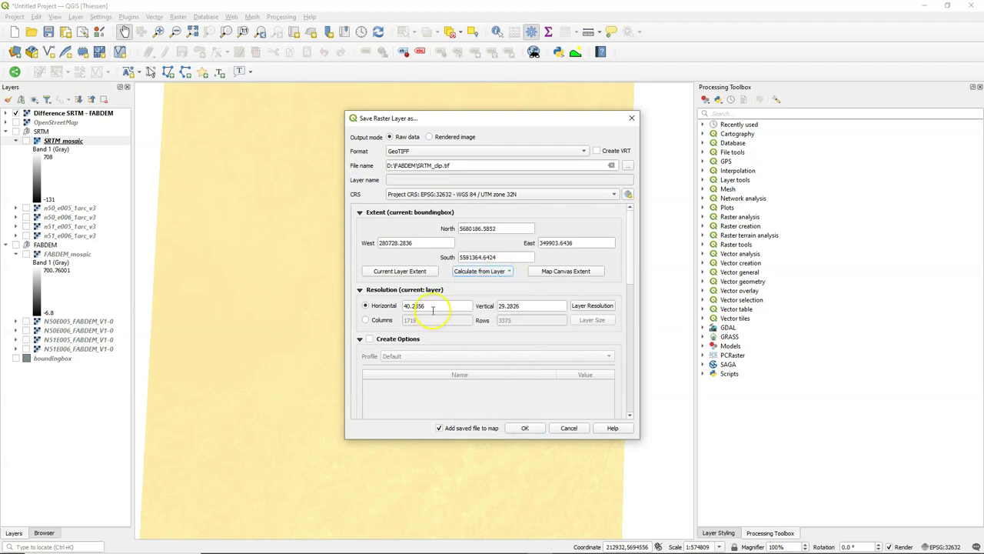
{"action": "left_click", "coordinate": [376, 302]}
{"action": "type", "text": "30"}
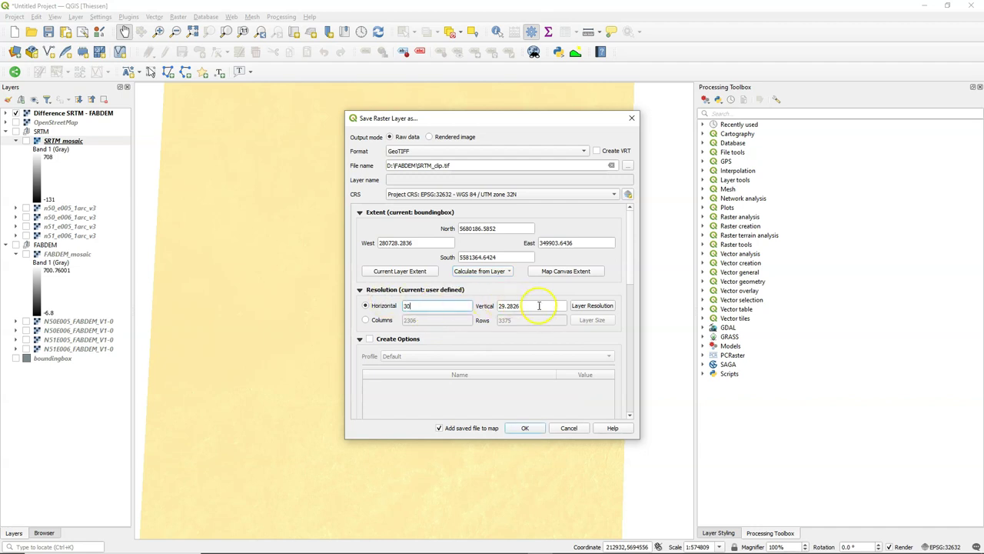
{"action": "key", "text": "Tab"}
{"action": "type", "text": "3"}
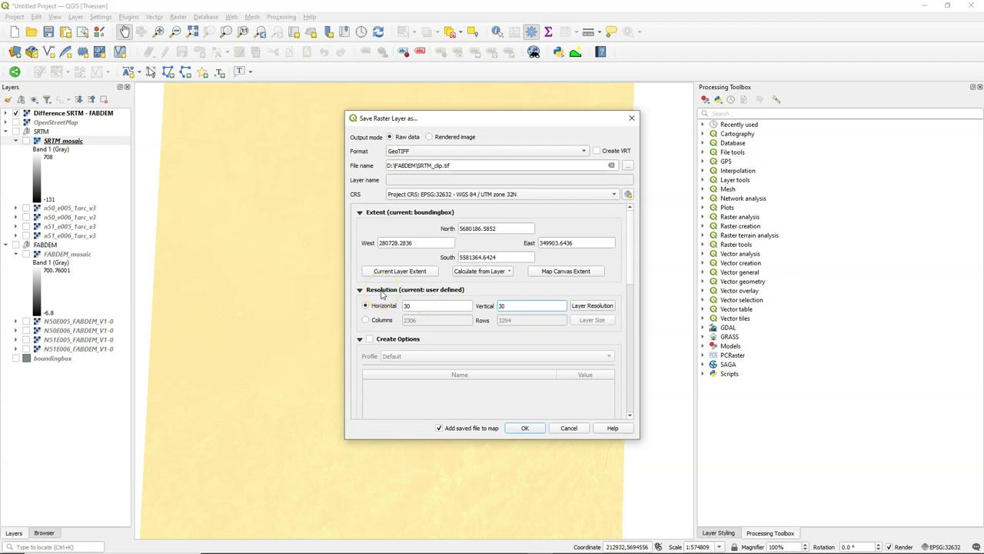
- Save SRTM_clip, then start exporting FABDEM_mosaic as FABDEM_clip.tif
{"action": "left_click", "coordinate": [525, 428]}
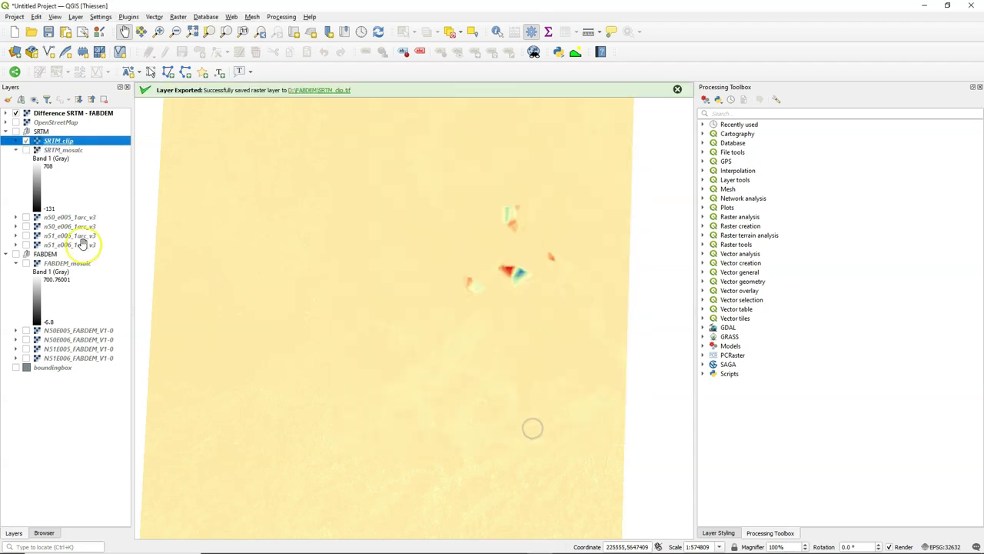
{"action": "left_click", "coordinate": [69, 263]}
{"action": "right_click", "coordinate": [69, 263]}
{"action": "mouse_move", "coordinate": [115, 439]}
{"action": "left_click", "coordinate": [227, 440]}
{"action": "left_click", "coordinate": [630, 164]}
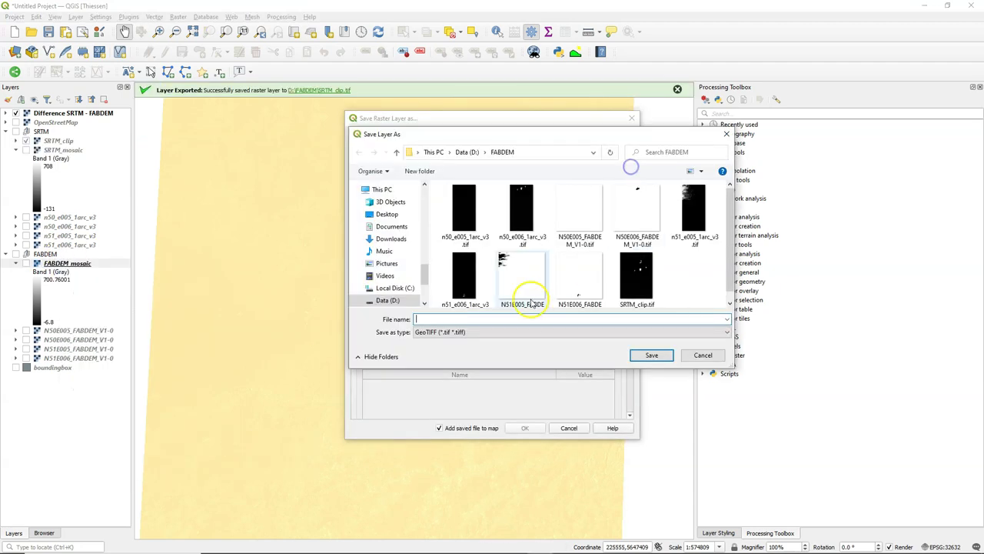
{"action": "type", "text": "FABDEM_clip"}
{"action": "key", "text": "Return"}
- Give FABDEM_clip project CRS, boundingbox extent and 30 x 30 resolution, and save it
{"action": "left_click", "coordinate": [397, 194]}
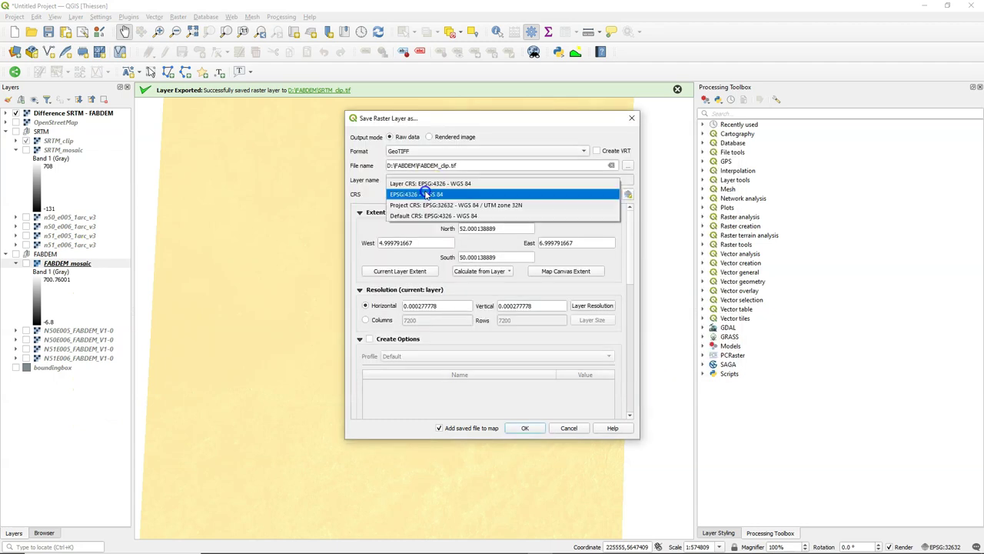
{"action": "left_click", "coordinate": [400, 194]}
{"action": "left_click", "coordinate": [481, 271]}
{"action": "left_click", "coordinate": [485, 388]}
{"action": "double_click", "coordinate": [419, 306]}
{"action": "type", "text": "30"}
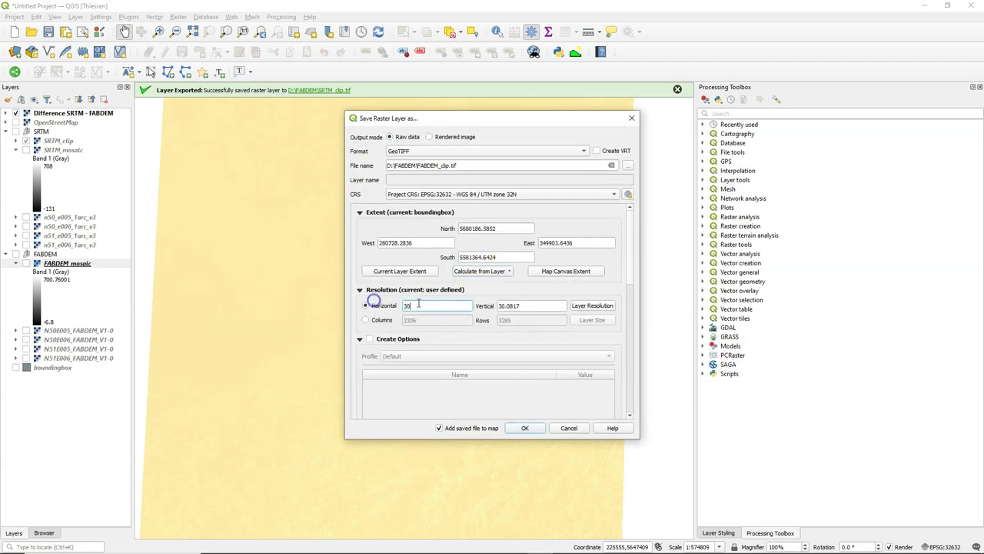
{"action": "key", "text": "Tab"}
{"action": "type", "text": "30"}
{"action": "left_click", "coordinate": [525, 428]}
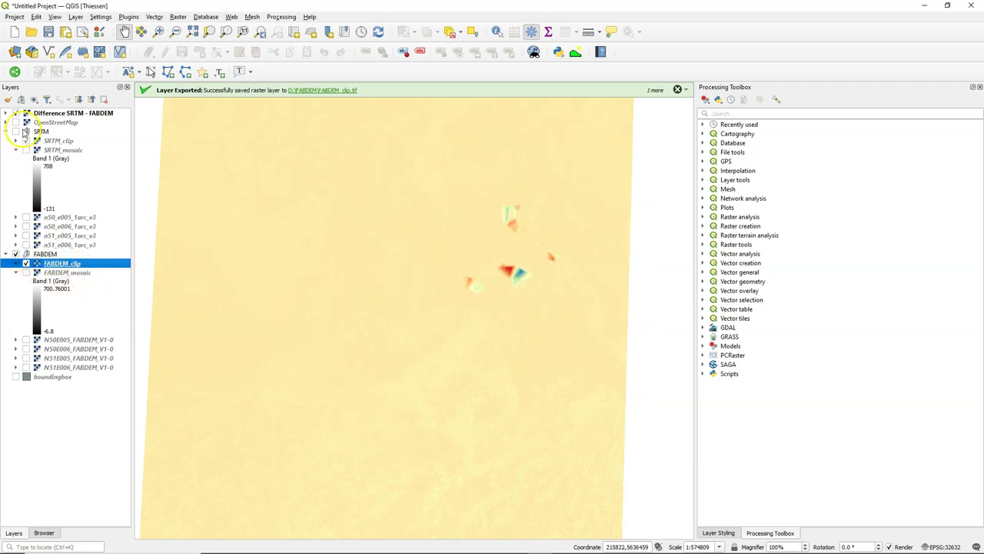
- Show the SRTM group and compute the Difference SRTM - FABDEM layer's histogram
{"action": "left_click", "coordinate": [16, 132]}
{"action": "left_click", "coordinate": [55, 114]}
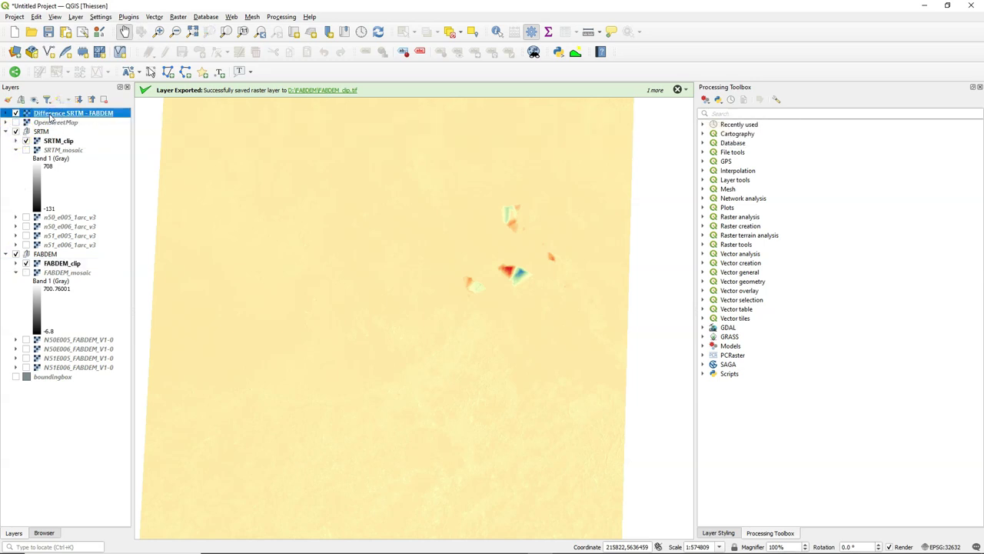
{"action": "left_click", "coordinate": [8, 100]}
{"action": "left_click", "coordinate": [708, 151]}
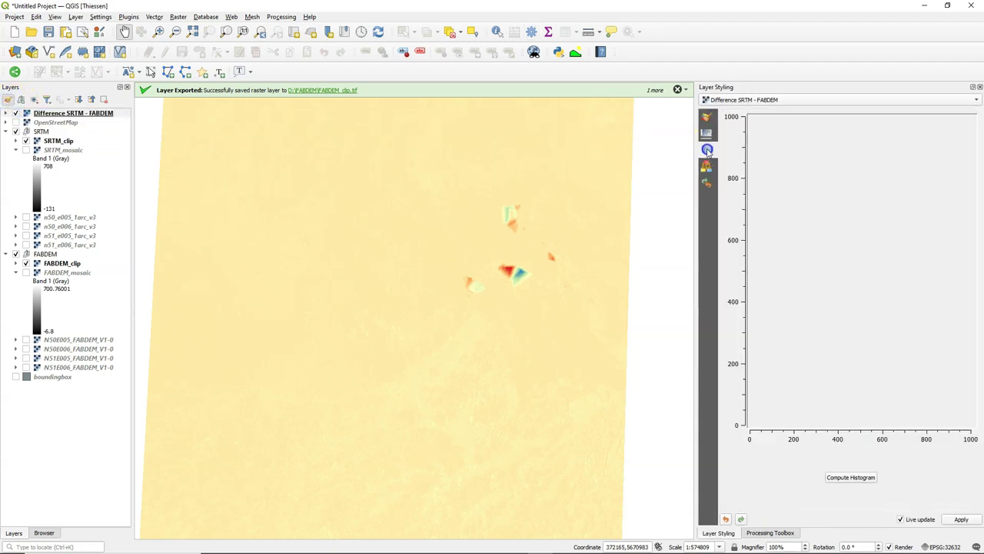
{"action": "left_click", "coordinate": [849, 476]}
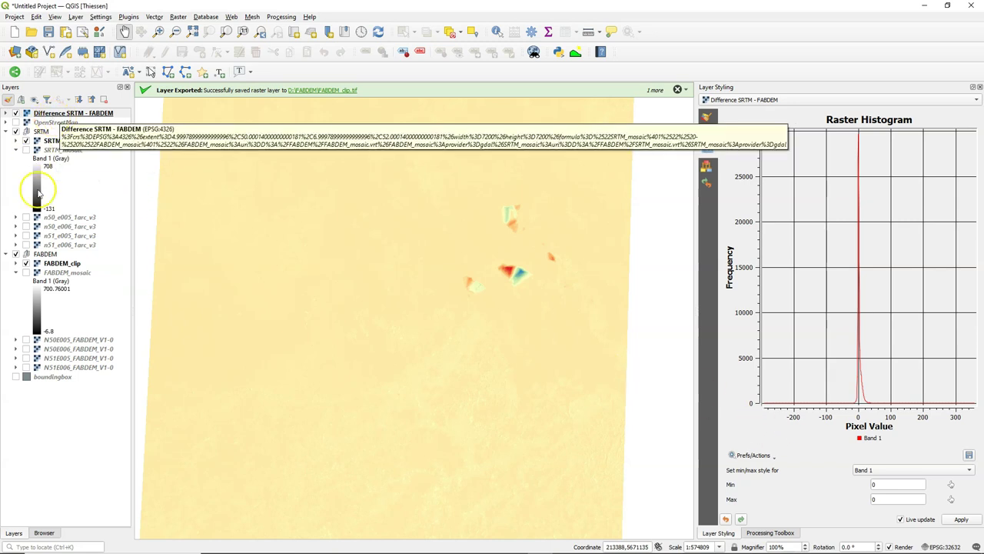
- Review the Difference layer's band information in its Layer Properties
{"action": "right_click", "coordinate": [72, 114]}
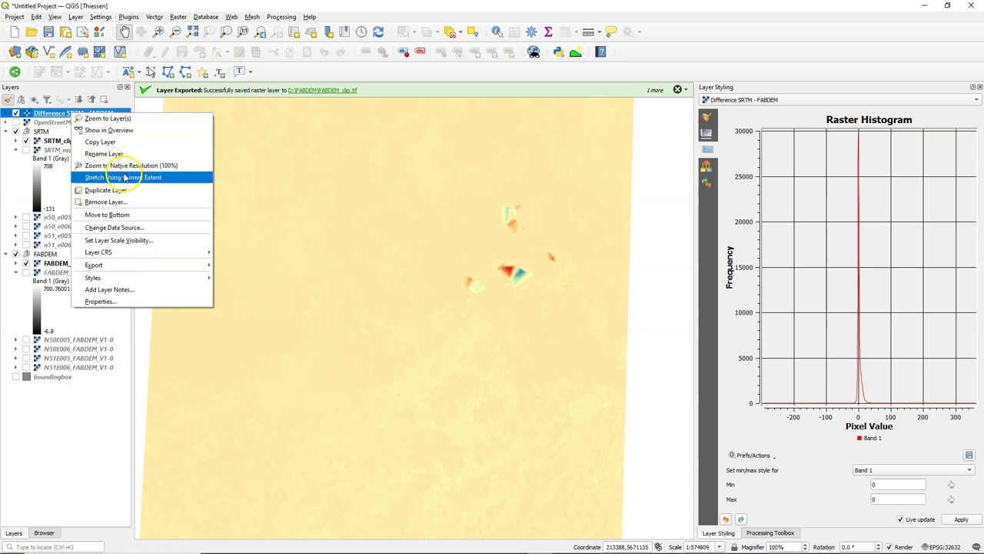
{"action": "left_click", "coordinate": [112, 301]}
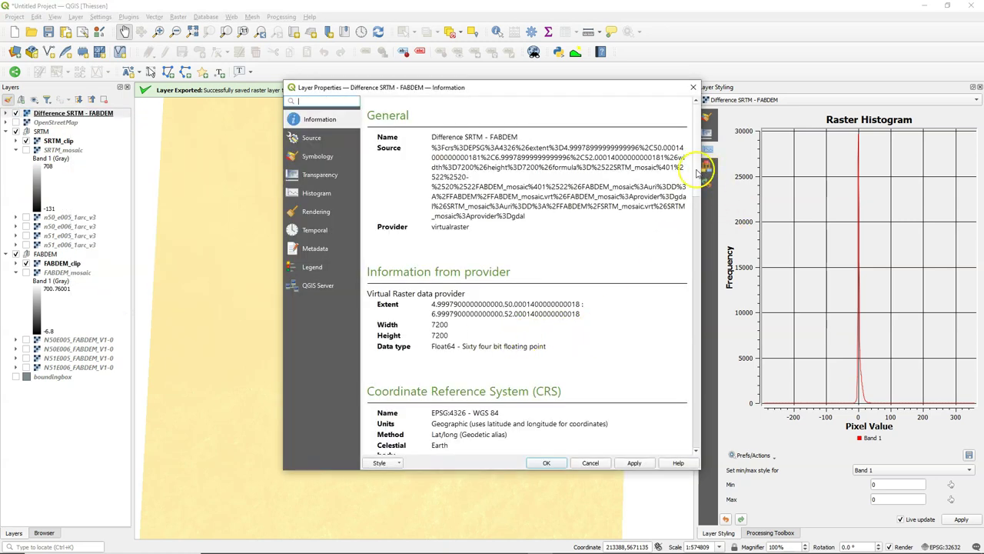
{"action": "left_click_drag", "start_coordinate": [695, 171], "coordinate": [695, 387]}
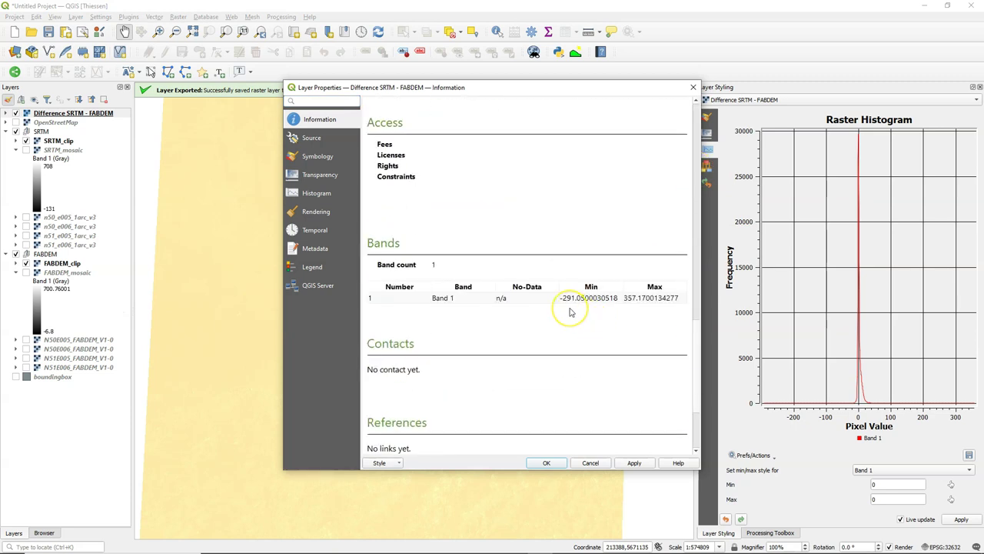
{"action": "left_click", "coordinate": [645, 324]}
{"action": "left_click", "coordinate": [698, 354]}
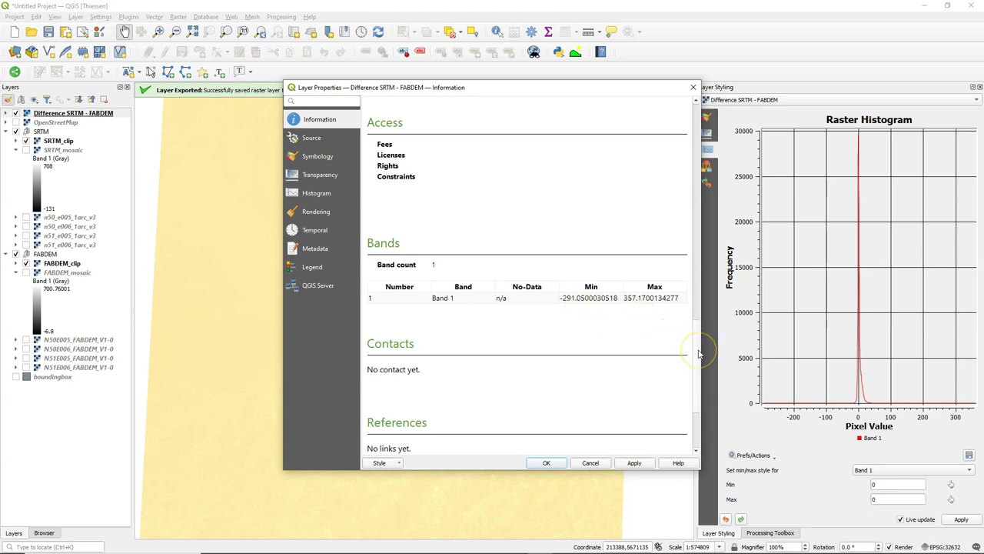
{"action": "left_click", "coordinate": [692, 87]}
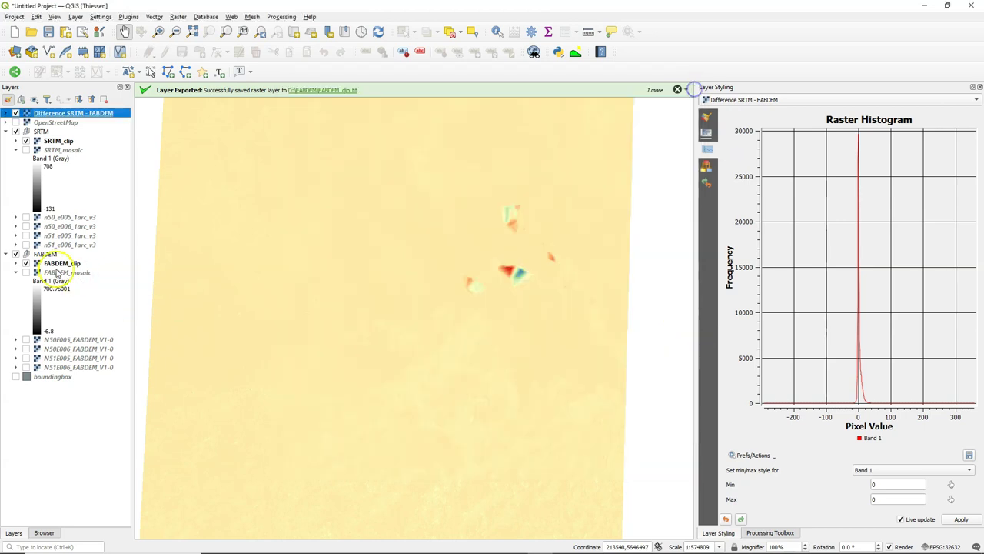
- Hide the Difference layer, zoom to SRTM_clip, and open Convert to PCRaster Format
{"action": "left_click", "coordinate": [16, 113]}
{"action": "right_click", "coordinate": [60, 139]}
{"action": "left_click", "coordinate": [84, 146]}
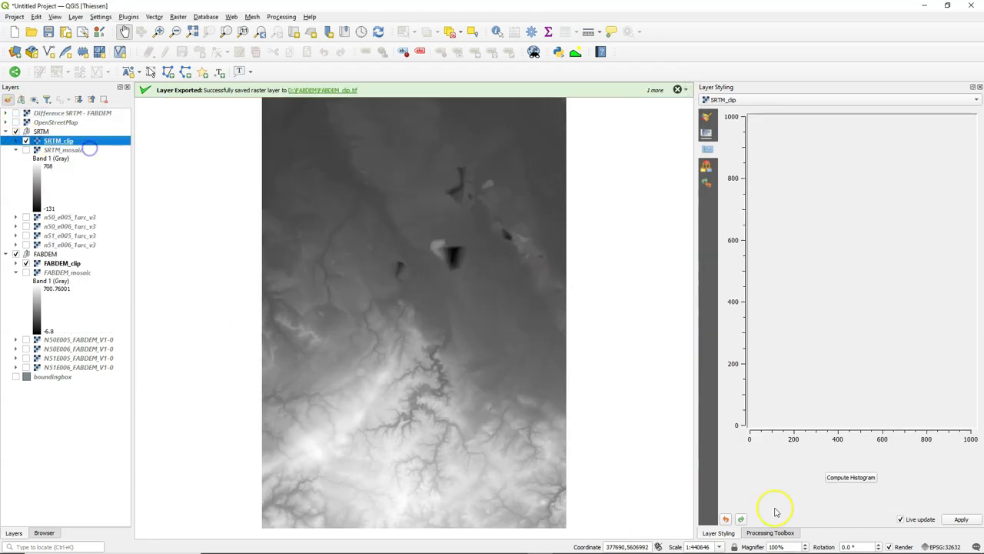
{"action": "left_click", "coordinate": [770, 533]}
{"action": "left_click", "coordinate": [702, 355]}
{"action": "left_click", "coordinate": [712, 379]}
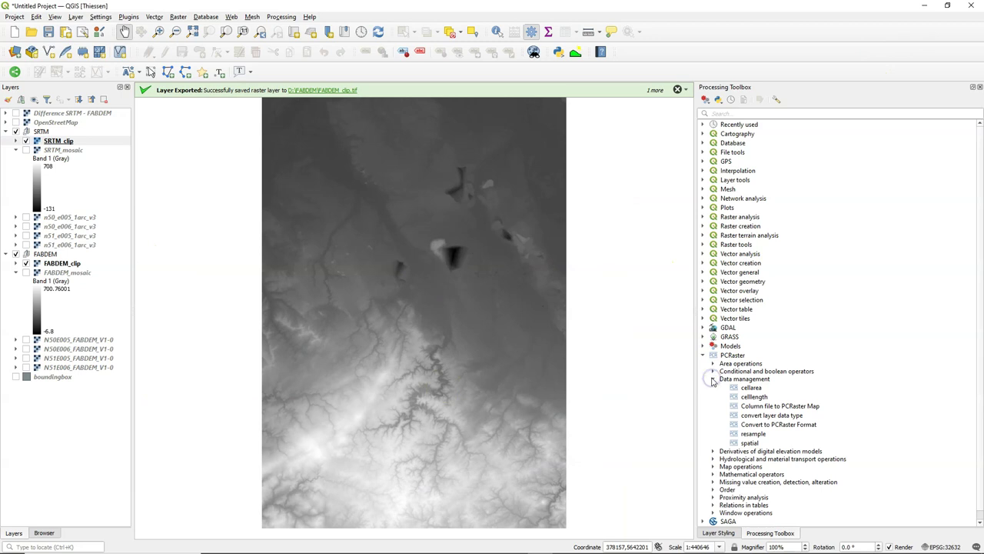
{"action": "double_click", "coordinate": [777, 424]}
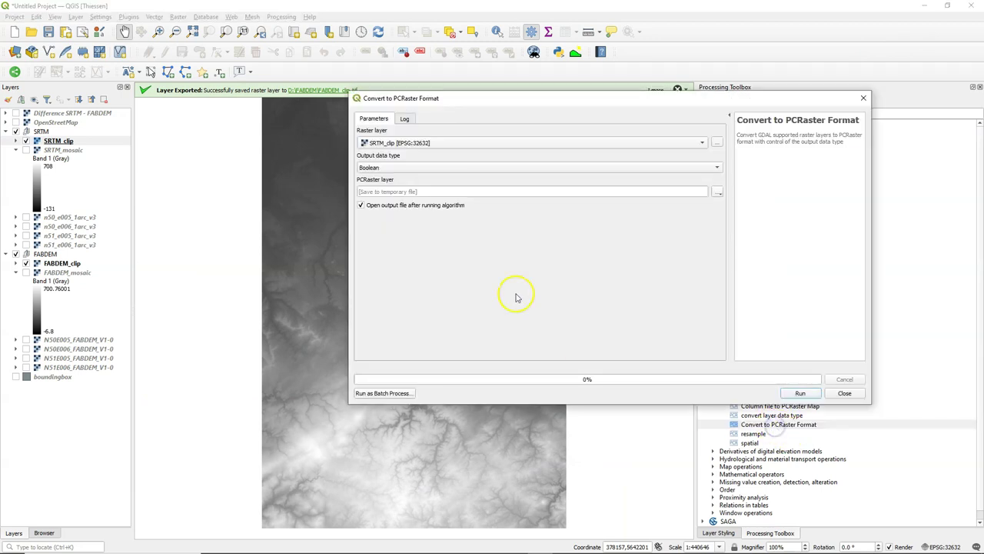
- Convert SRTM_clip to a Scalar PCRaster map saved as SRTM_dem.map
{"action": "left_click", "coordinate": [385, 169]}
{"action": "left_click", "coordinate": [381, 201]}
{"action": "left_click", "coordinate": [715, 191]}
{"action": "left_click", "coordinate": [740, 215]}
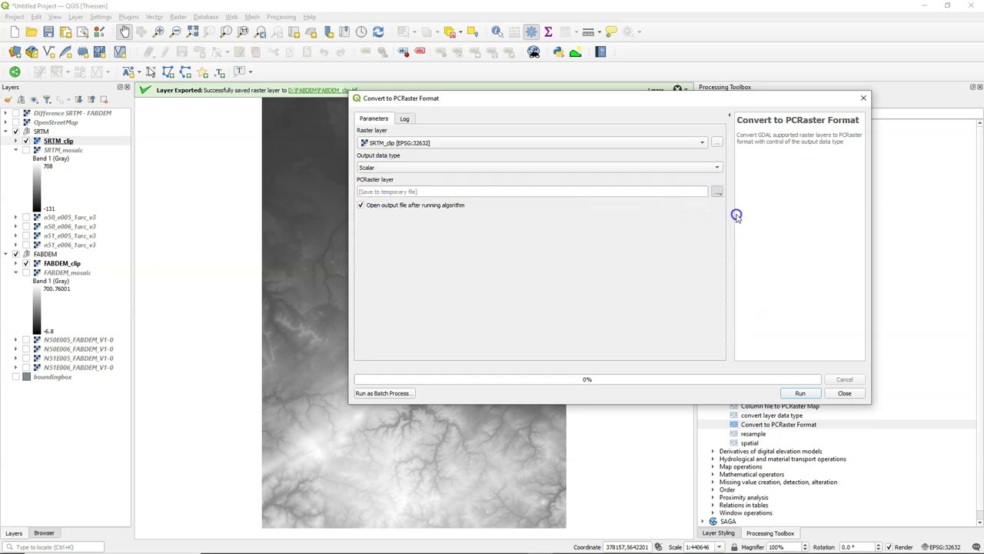
{"action": "type", "text": "S"}
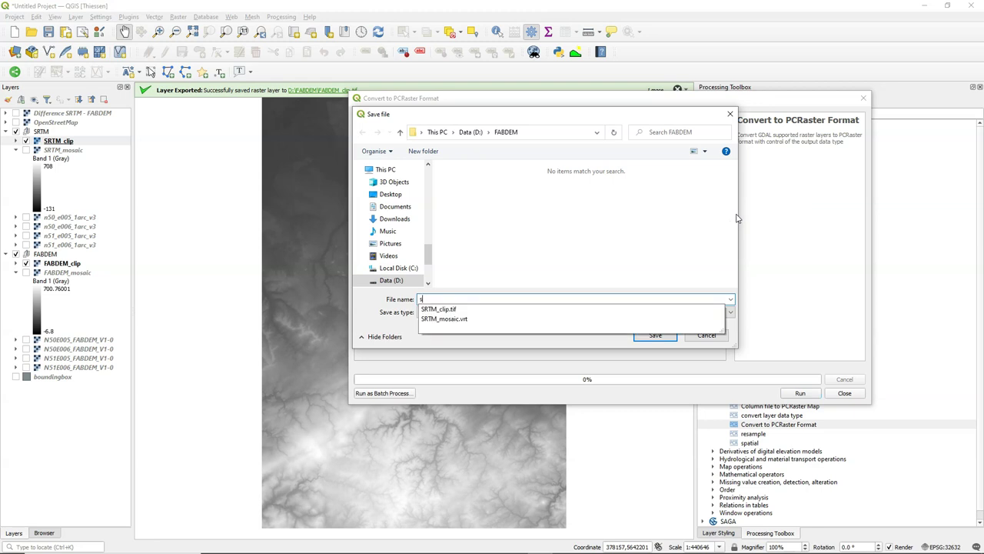
{"action": "type", "text": "r"}
{"action": "key", "text": "BackSpace"}
{"action": "key", "text": "BackSpace"}
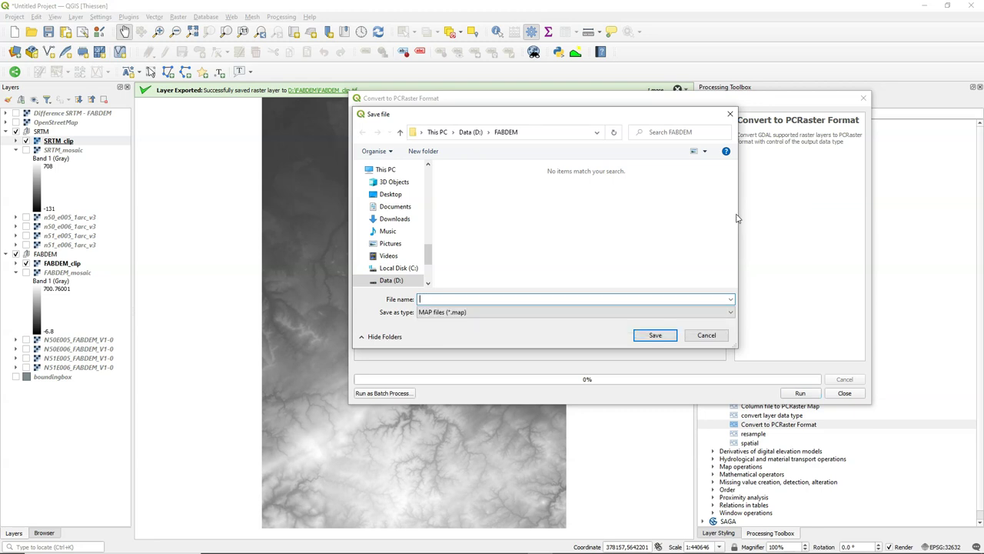
{"action": "type", "text": "SRTM"}
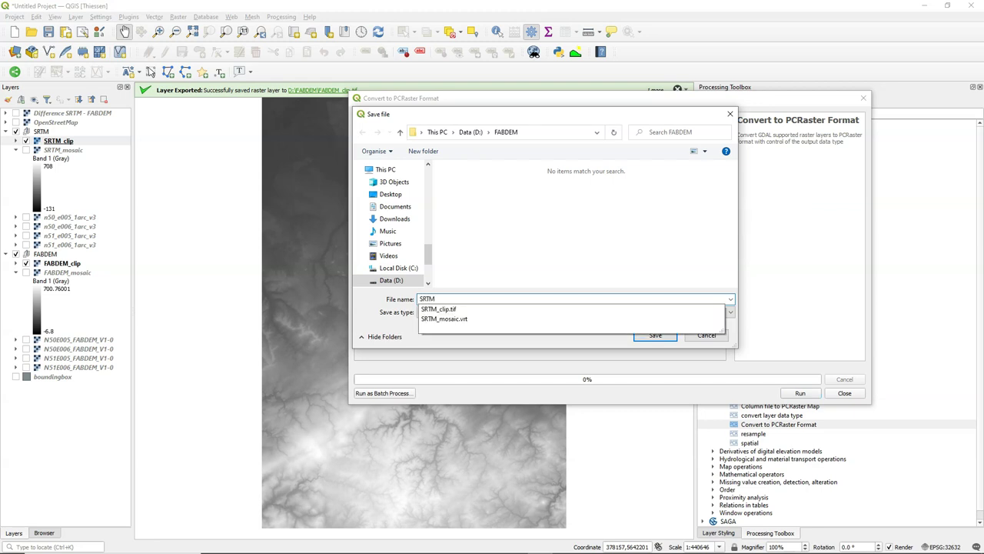
{"action": "type", "text": "_d"}
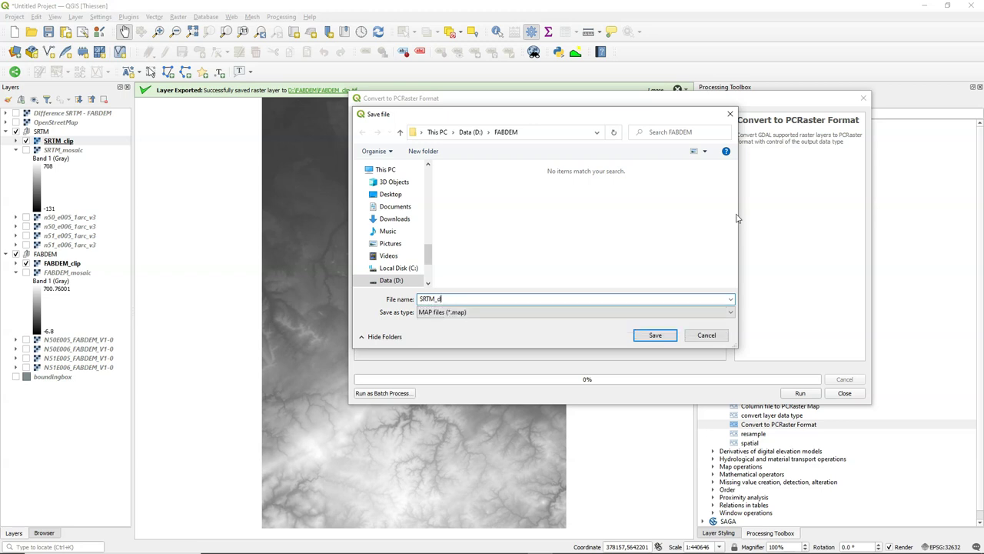
{"action": "type", "text": "em"}
{"action": "left_click", "coordinate": [655, 335]}
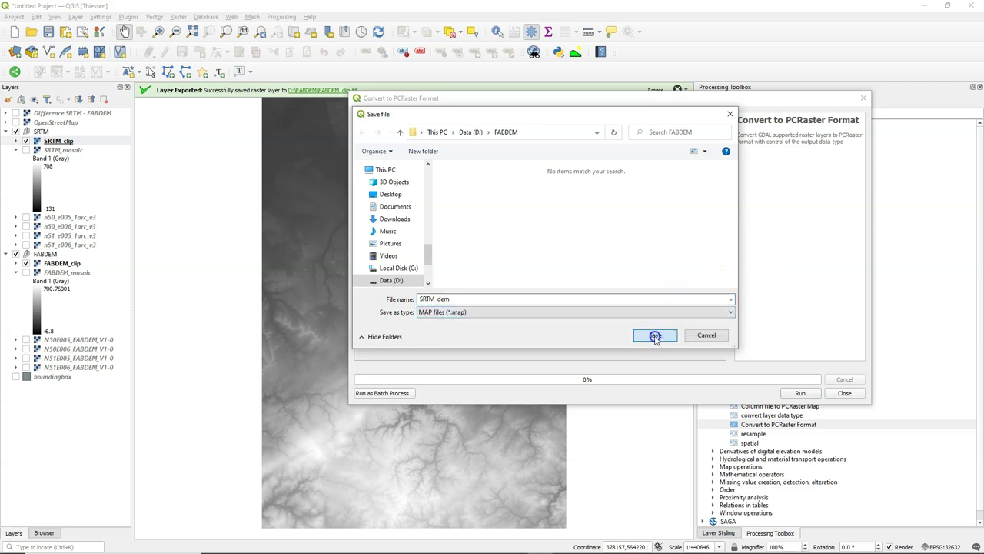
{"action": "left_click", "coordinate": [800, 393]}
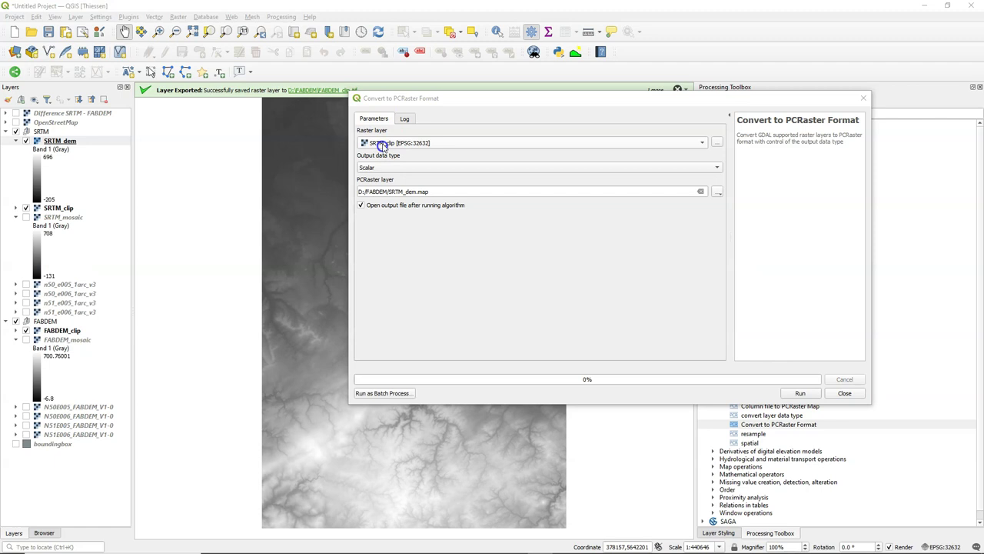
- Convert FABDEM_clip to FABDEM_dem.map and place it in the FABDEM group
{"action": "left_click", "coordinate": [389, 142]}
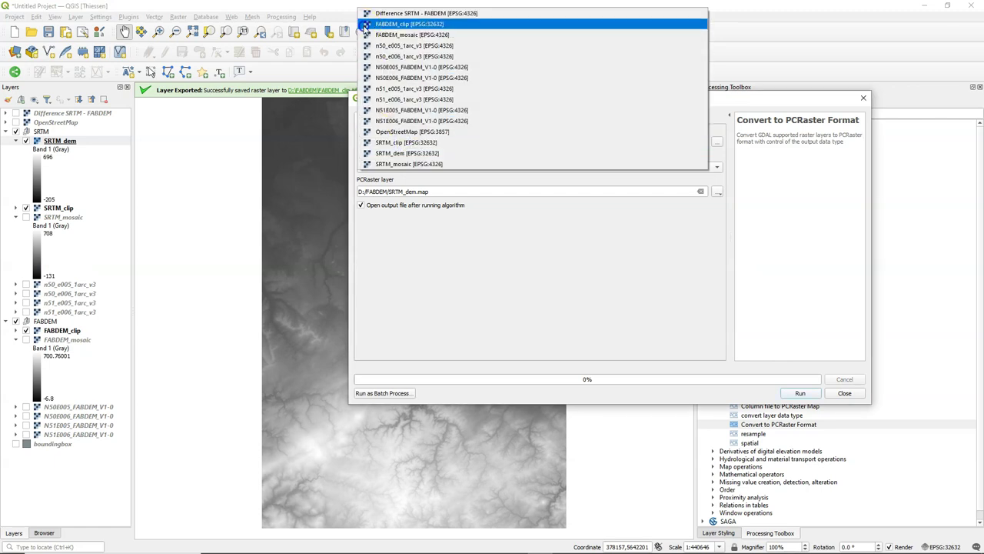
{"action": "left_click", "coordinate": [407, 24]}
{"action": "left_click_drag", "start_coordinate": [404, 192], "coordinate": [391, 191]}
{"action": "type", "text": "FABDEM"}
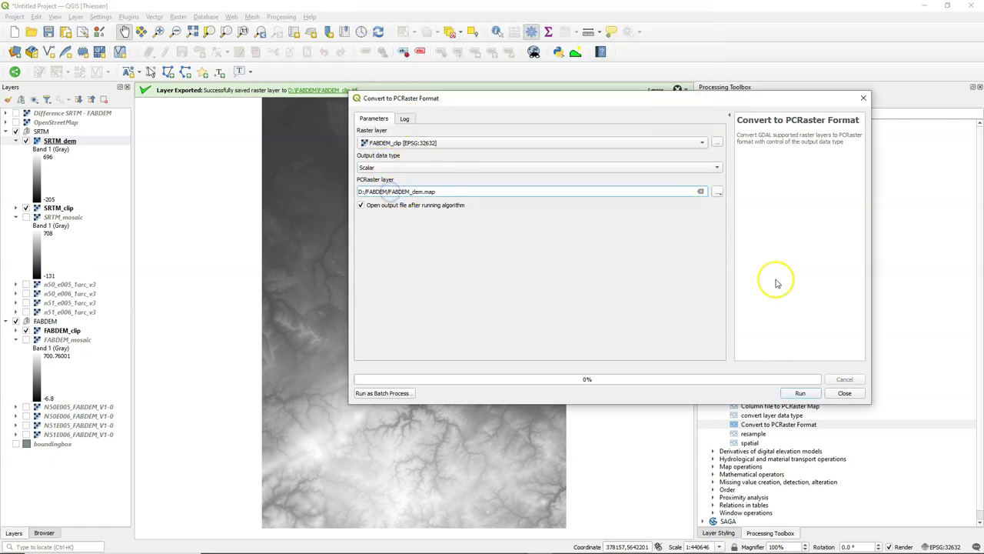
{"action": "left_click", "coordinate": [800, 393]}
{"action": "left_click", "coordinate": [845, 393]}
{"action": "left_click_drag", "start_coordinate": [62, 141], "coordinate": [103, 346]}
- Run lddcreate on FABDEM_dem, saving the drain directions as FABDEM_LDD.map
{"action": "left_click", "coordinate": [44, 533]}
{"action": "left_click", "coordinate": [712, 458]}
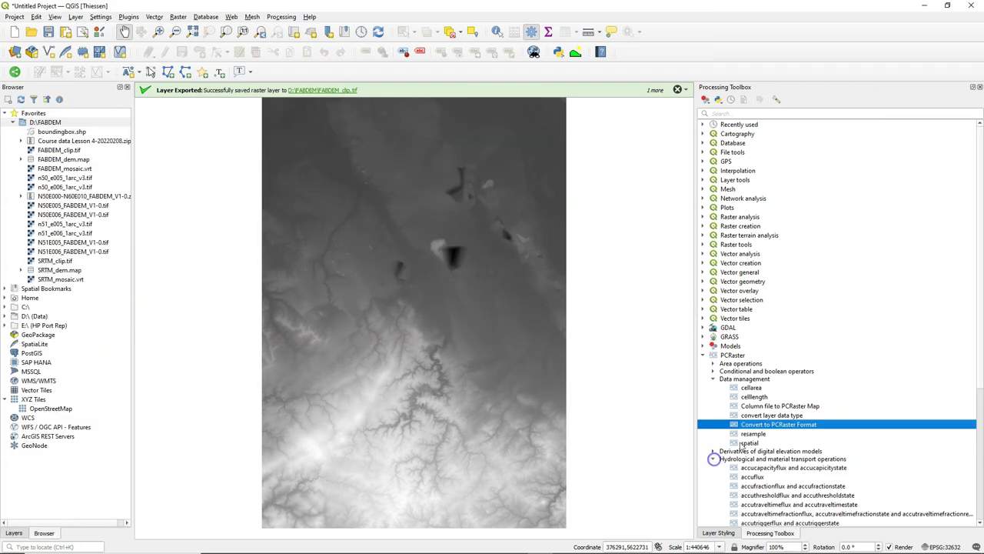
{"action": "scroll", "coordinate": [790, 413], "scroll_direction": "down", "scroll_amount": 4}
{"action": "scroll", "coordinate": [790, 413], "scroll_direction": "down", "scroll_amount": 2}
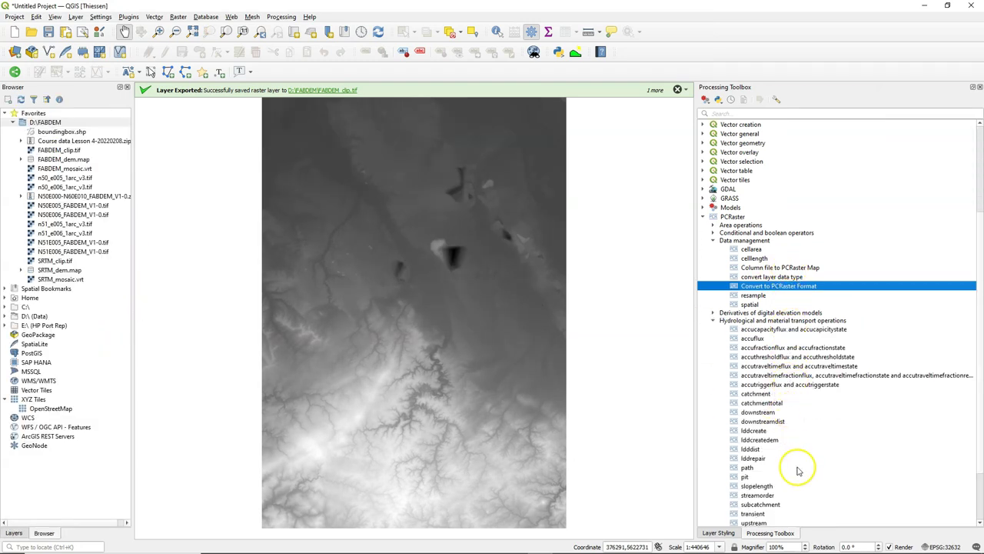
{"action": "double_click", "coordinate": [757, 431]}
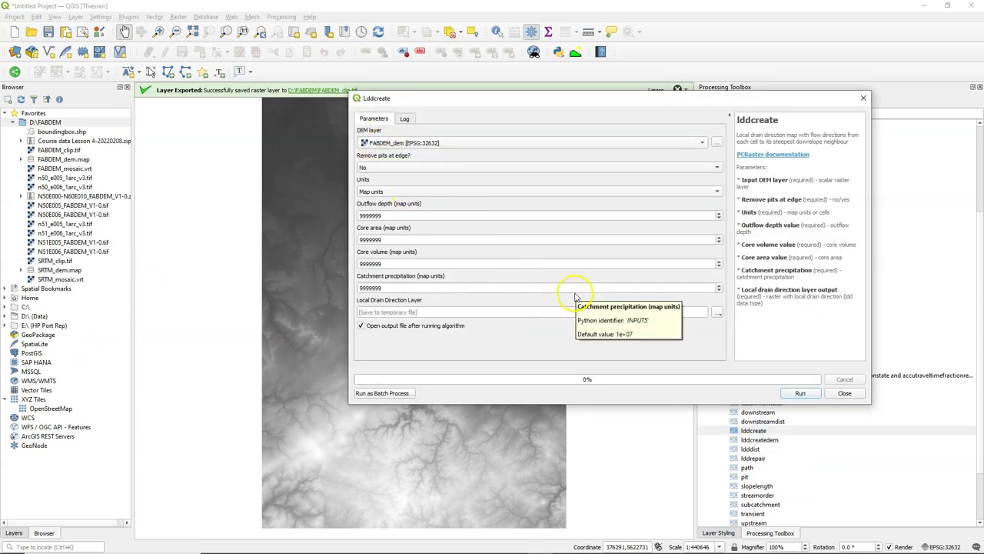
{"action": "left_click", "coordinate": [716, 312]}
{"action": "left_click", "coordinate": [736, 326]}
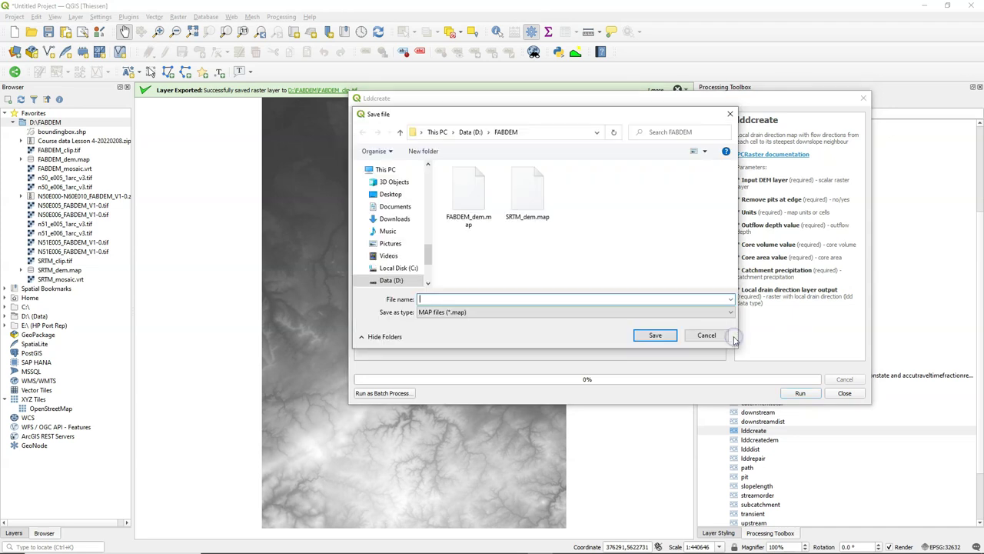
{"action": "type", "text": "FABDEM"}
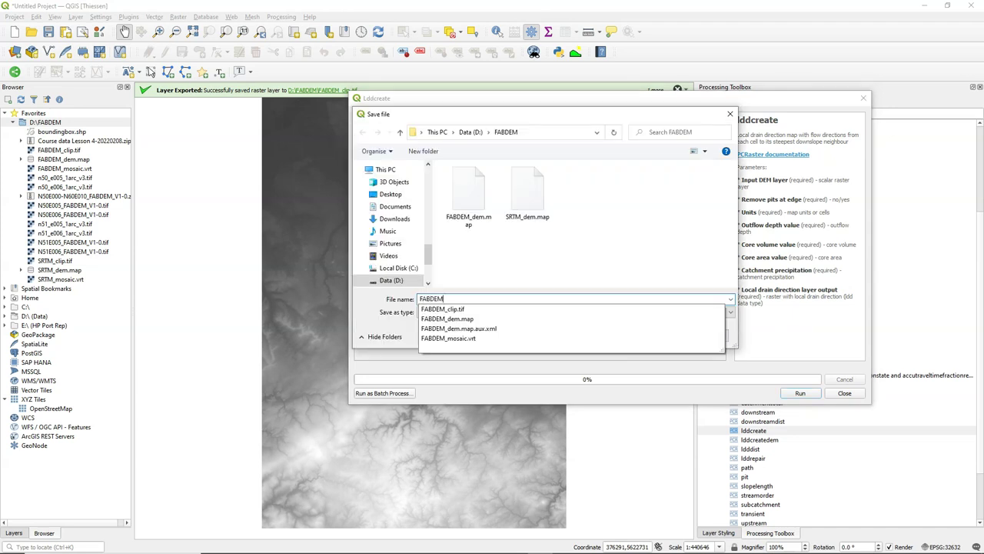
{"action": "type", "text": "_LDD"}
{"action": "left_click", "coordinate": [655, 338]}
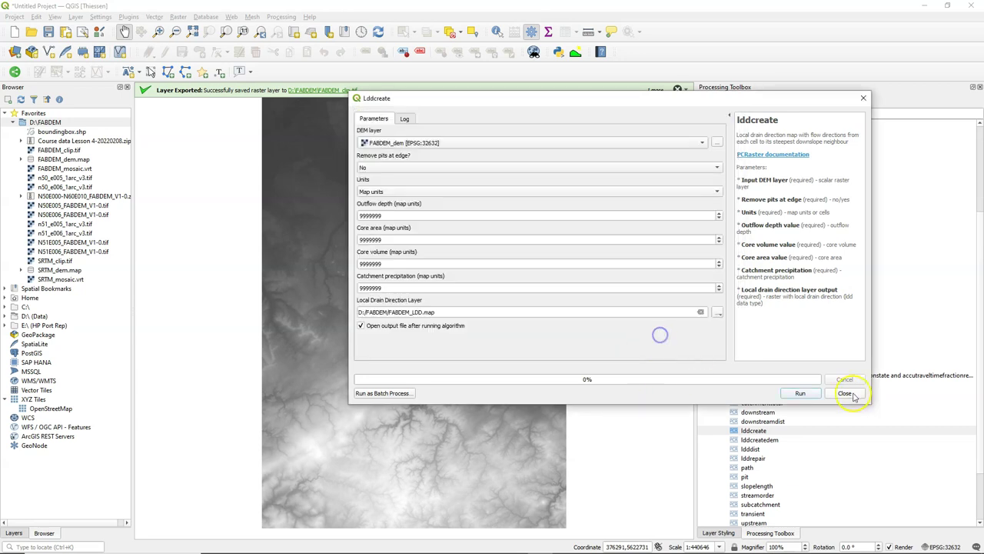
{"action": "left_click", "coordinate": [800, 393]}
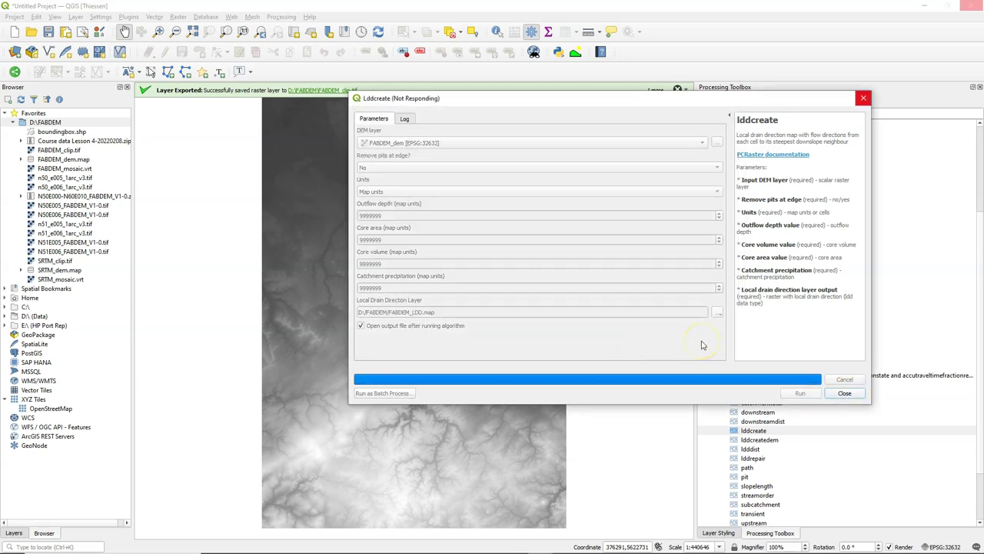
- Rerun lddcreate on SRTM_dem with the output named SRTM_LDD.map
{"action": "left_click", "coordinate": [373, 119]}
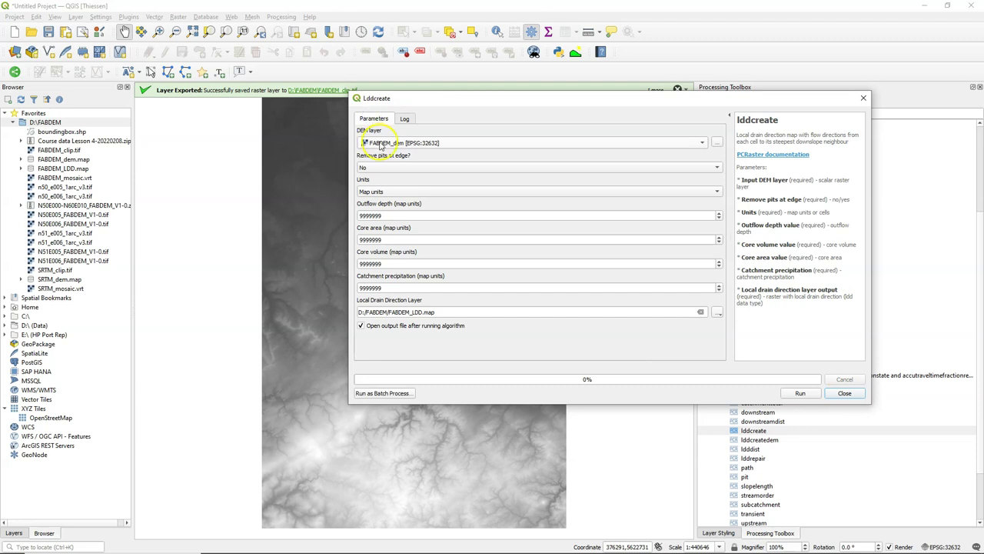
{"action": "left_click", "coordinate": [380, 144]}
{"action": "left_click", "coordinate": [406, 282]}
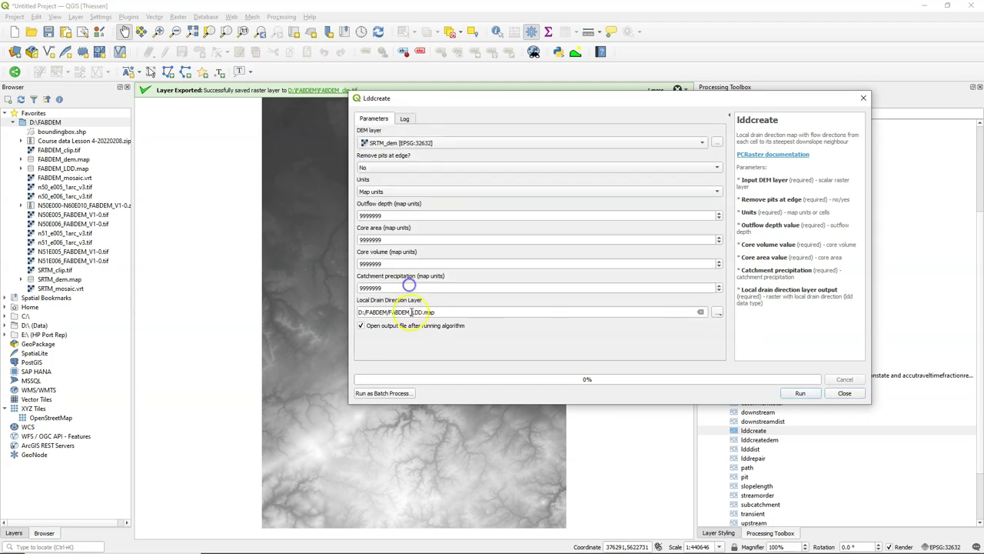
{"action": "double_click", "coordinate": [407, 311]}
{"action": "type", "text": "SRTM_LDD"}
{"action": "left_click", "coordinate": [800, 393]}
- Close lddcreate and move SRTM_LDD into the SRTM group
{"action": "left_click", "coordinate": [849, 393]}
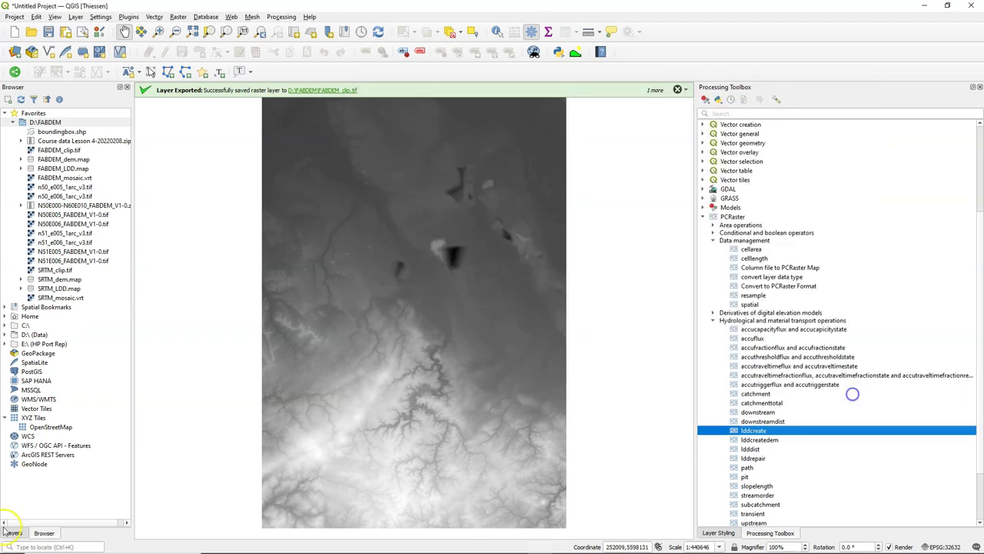
{"action": "left_click", "coordinate": [11, 534]}
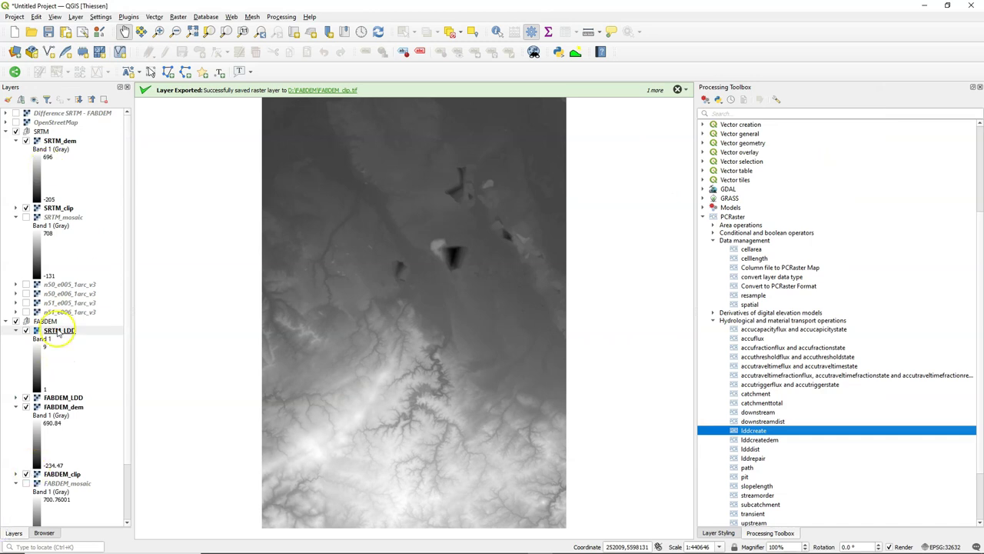
{"action": "left_click_drag", "start_coordinate": [59, 329], "coordinate": [77, 139]}
- Toggle the SRTM group off and on to compare with the FABDEM layers
{"action": "left_click", "coordinate": [16, 132]}
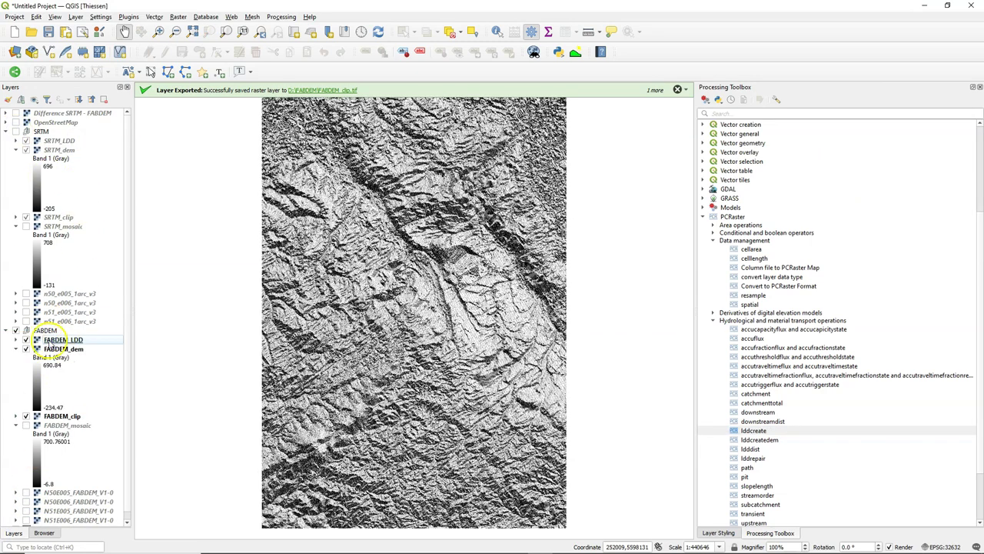
{"action": "left_click", "coordinate": [16, 132]}
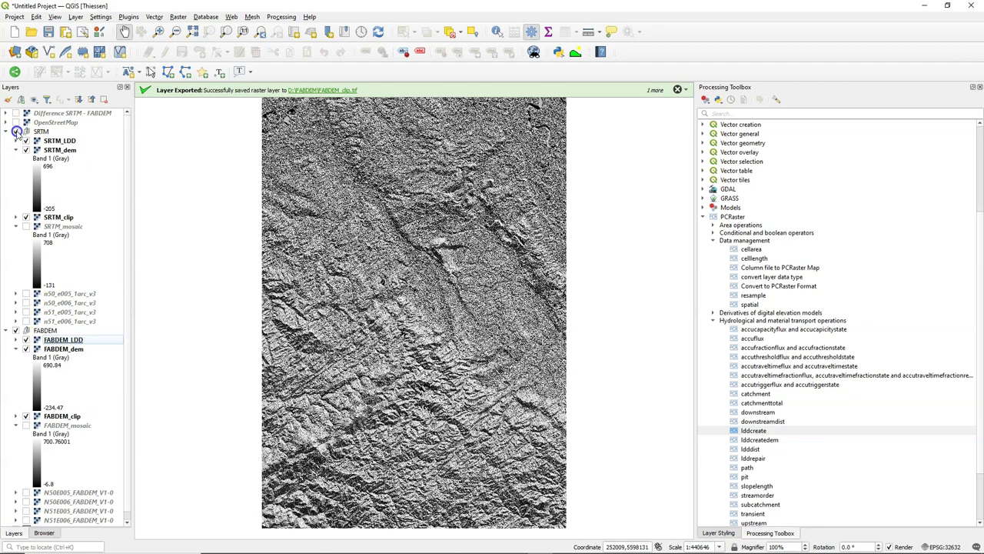
{"action": "left_click", "coordinate": [16, 132]}
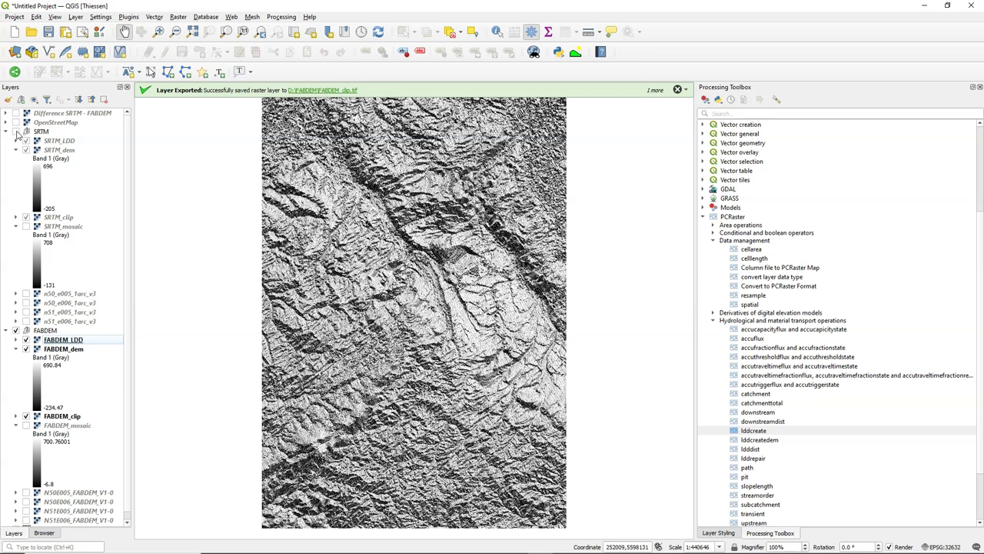
{"action": "left_click", "coordinate": [16, 132]}
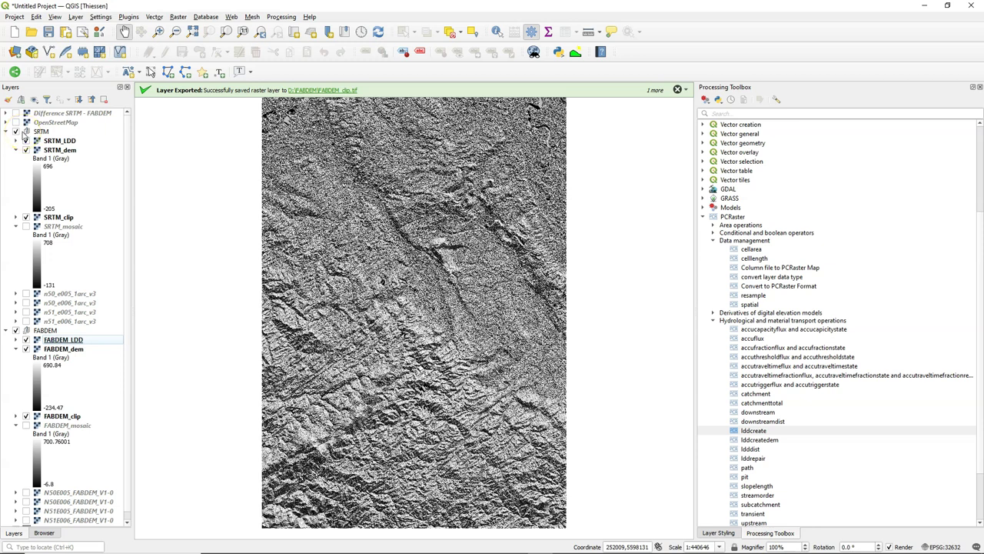
- Run PCRaster streamorder on FABDEM_LDD, saving the result as FAB_Strahler.map
{"action": "left_click", "coordinate": [735, 112]}
{"action": "type", "text": "s"}
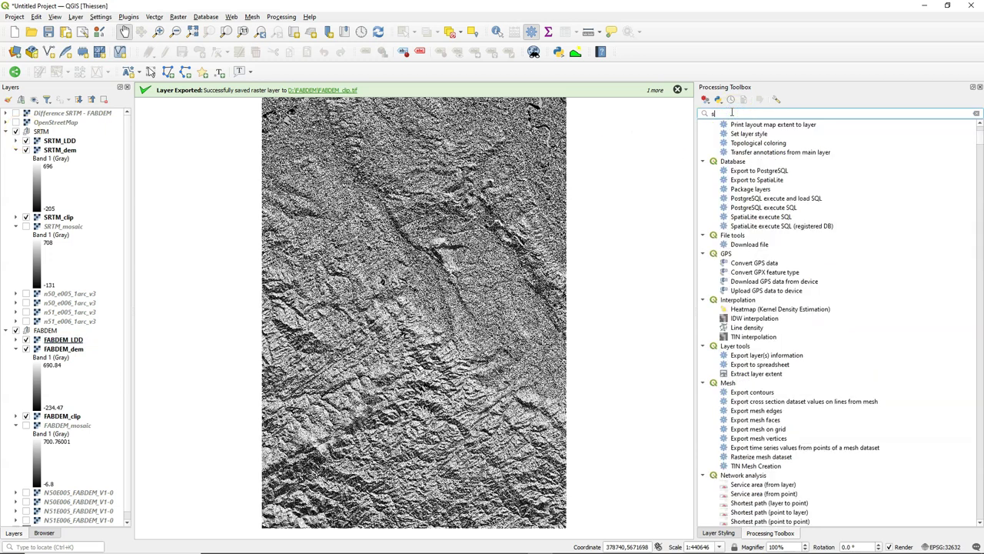
{"action": "type", "text": "trea"}
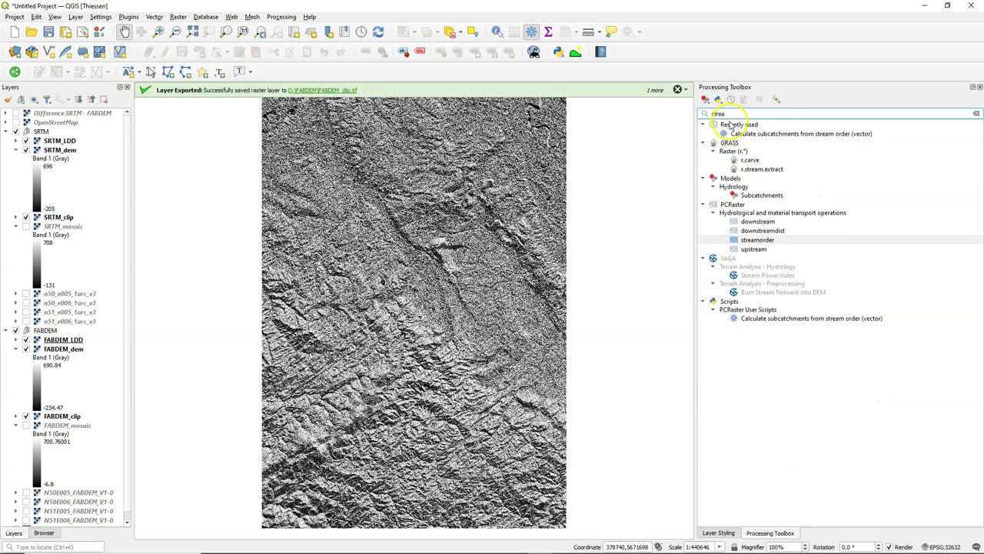
{"action": "double_click", "coordinate": [750, 240]}
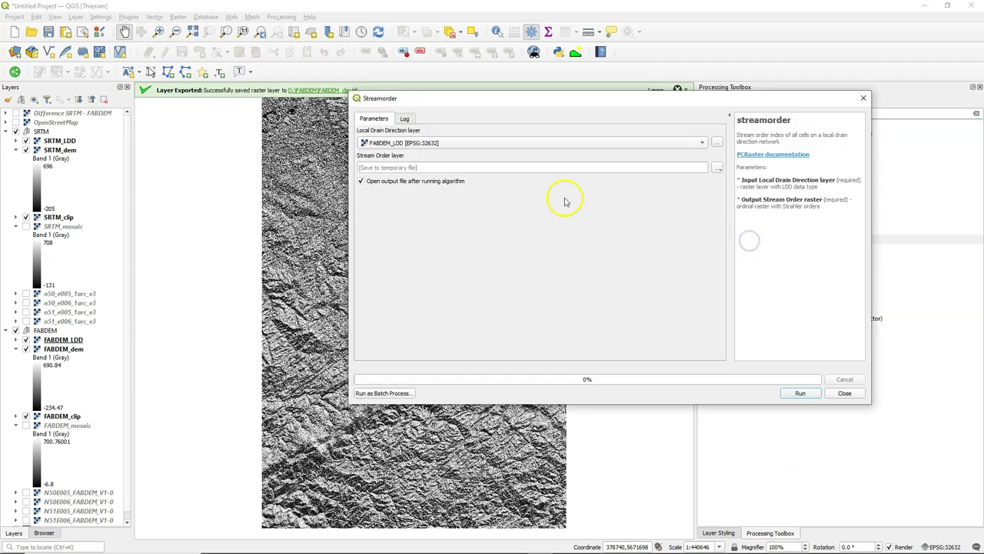
{"action": "left_click", "coordinate": [719, 168]}
{"action": "left_click", "coordinate": [721, 191]}
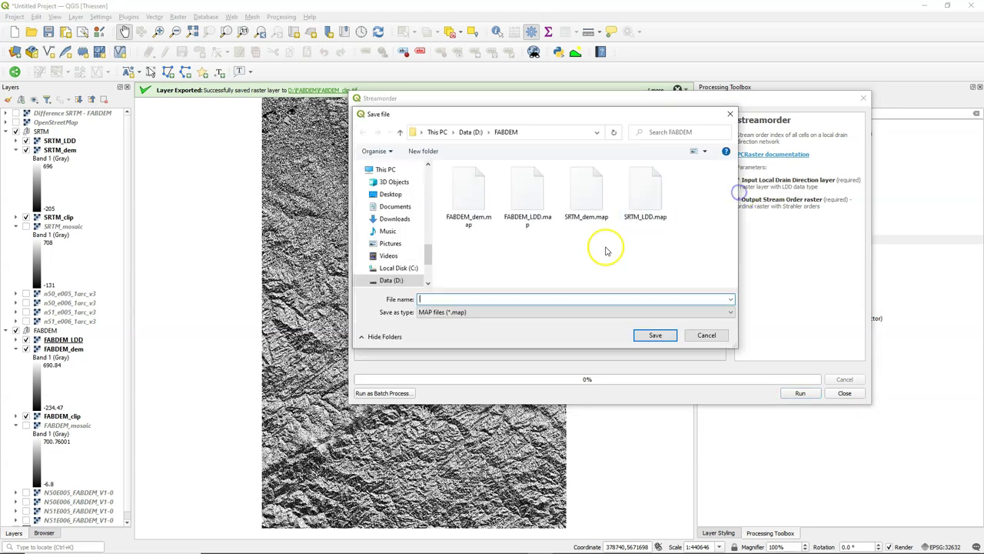
{"action": "type", "text": "FAB_Strahler"}
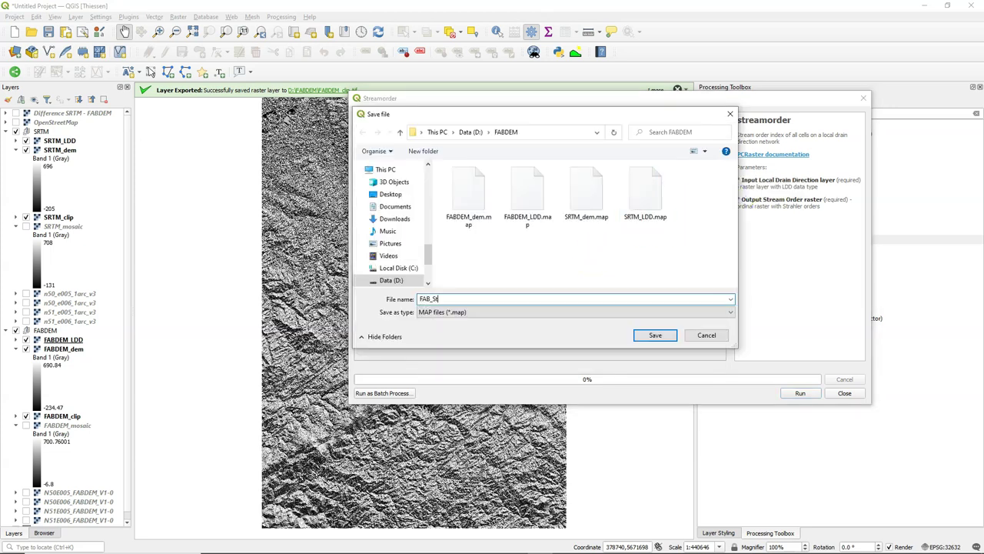
{"action": "left_click", "coordinate": [654, 336]}
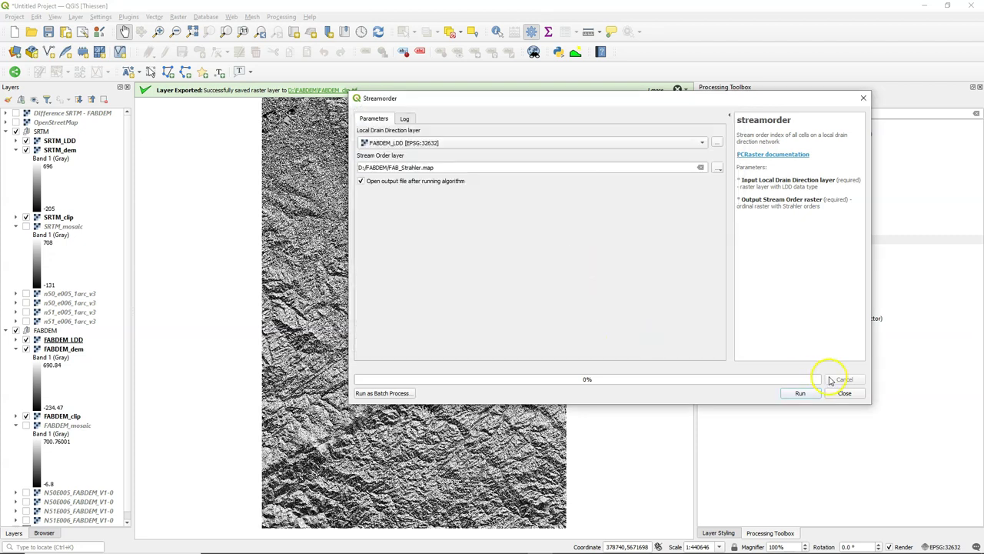
{"action": "left_click", "coordinate": [804, 393]}
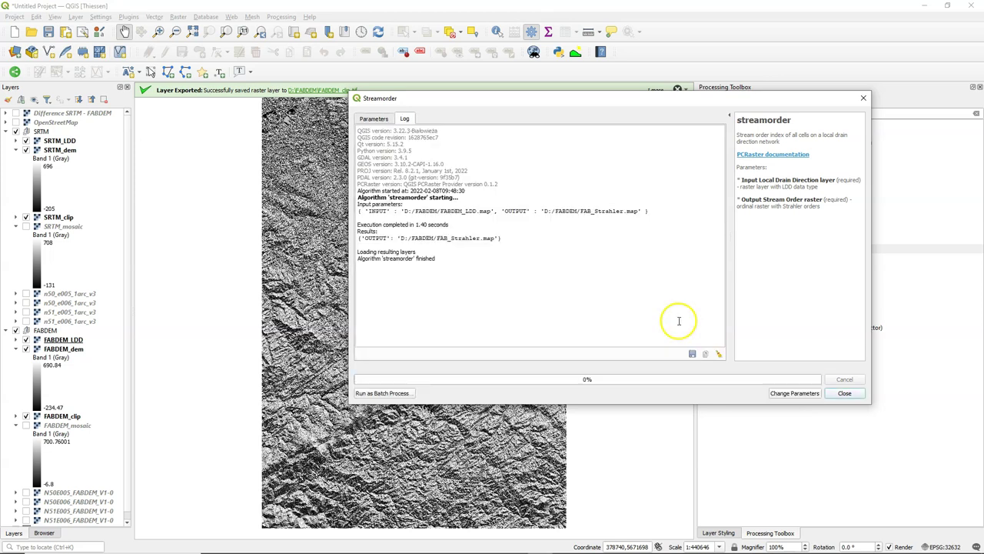
- Rerun streamorder on SRTM_LDD with the output renamed to SRTM_Strahler.map
{"action": "left_click", "coordinate": [375, 120]}
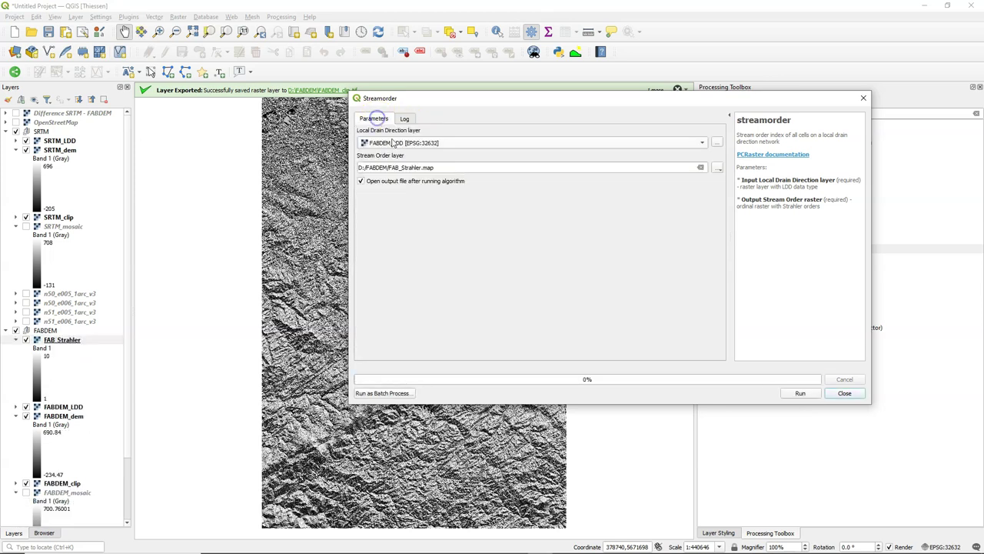
{"action": "left_click", "coordinate": [393, 143]}
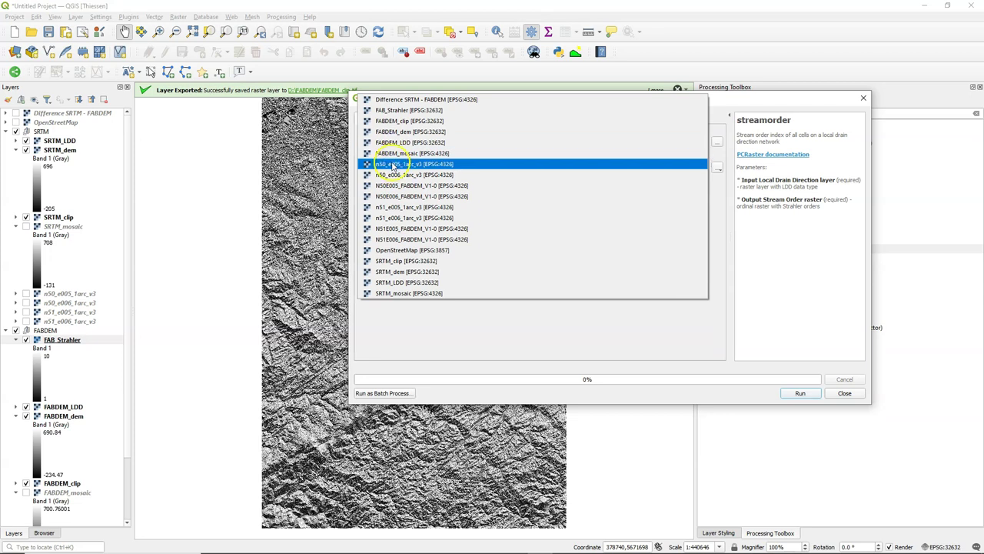
{"action": "left_click", "coordinate": [400, 282]}
{"action": "left_click_drag", "start_coordinate": [388, 167], "coordinate": [397, 169]}
{"action": "type", "text": "SRTM_Strahler.map"}
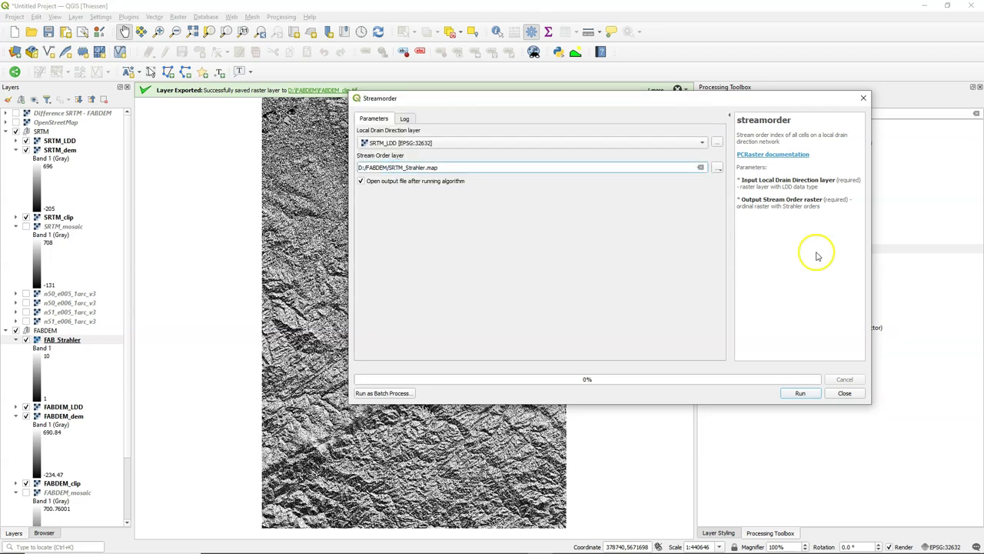
{"action": "key", "text": "Return"}
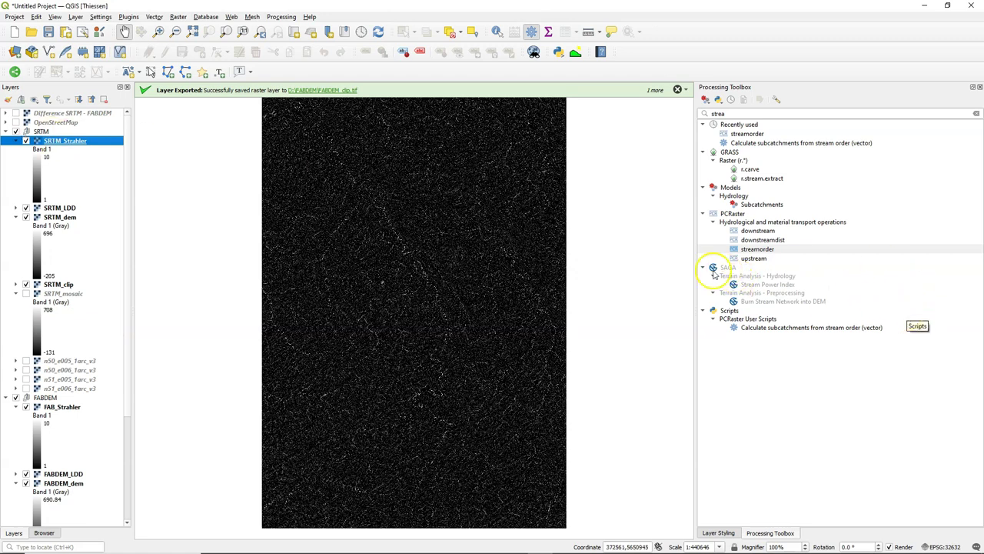
- Set up the PCRaster spatial tool with nonspatial value 8 and Ordinal data type
{"action": "double_click", "coordinate": [719, 113]}
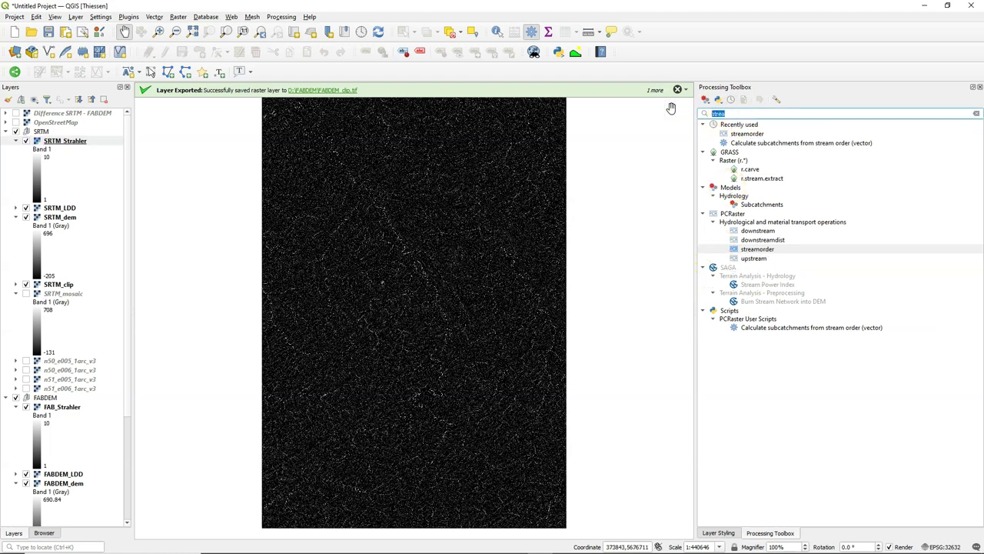
{"action": "type", "text": "spatial"}
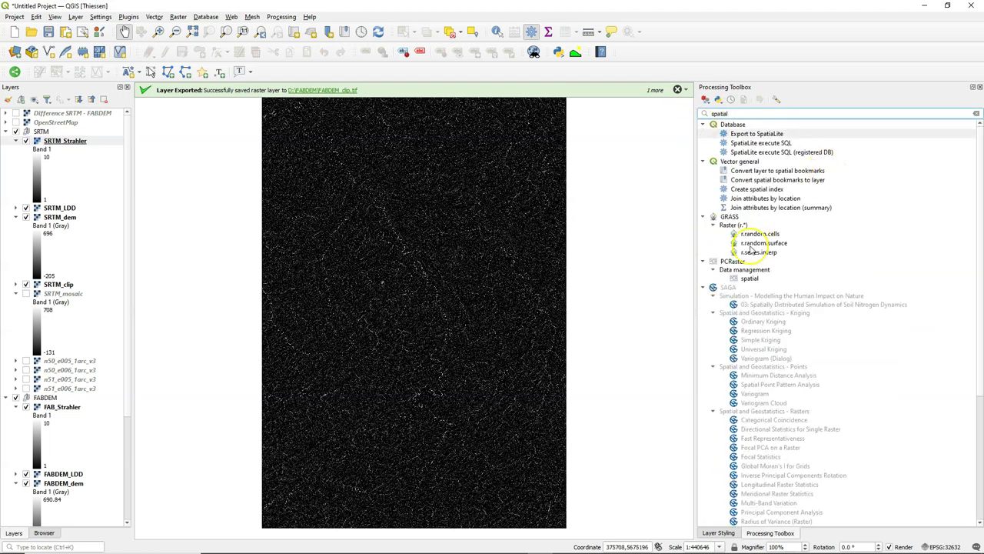
{"action": "double_click", "coordinate": [749, 278]}
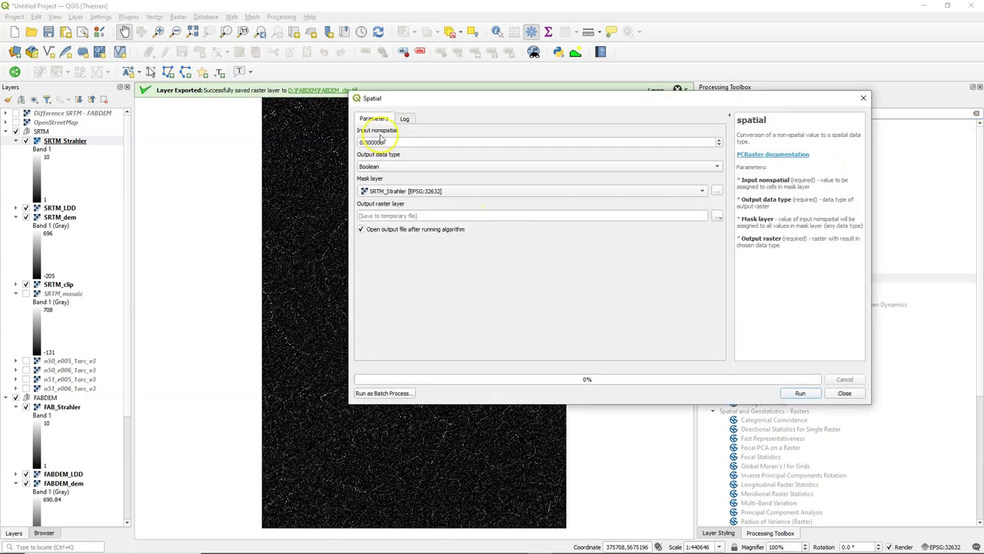
{"action": "left_click_drag", "start_coordinate": [380, 141], "coordinate": [325, 135]}
{"action": "type", "text": "8"}
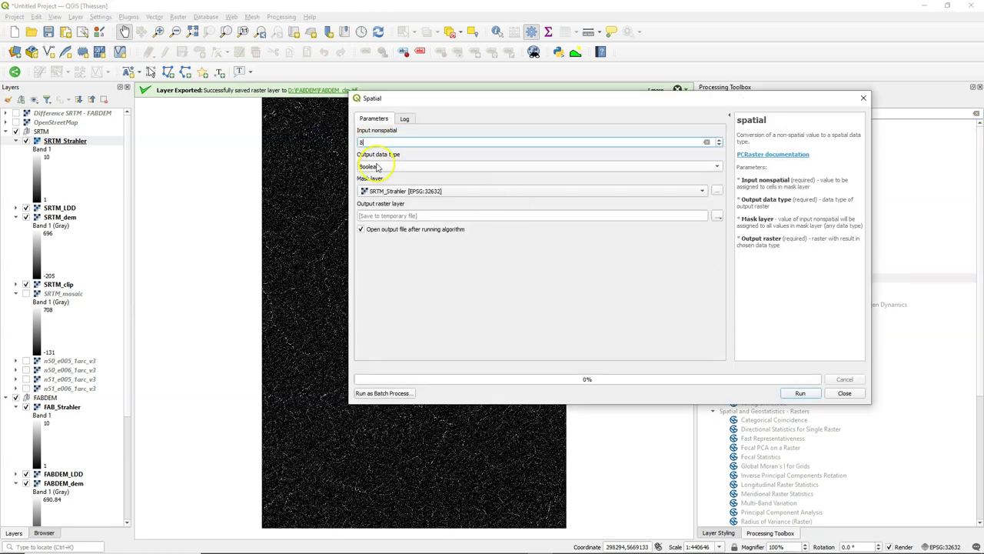
{"action": "left_click", "coordinate": [373, 166]}
{"action": "left_click", "coordinate": [378, 187]}
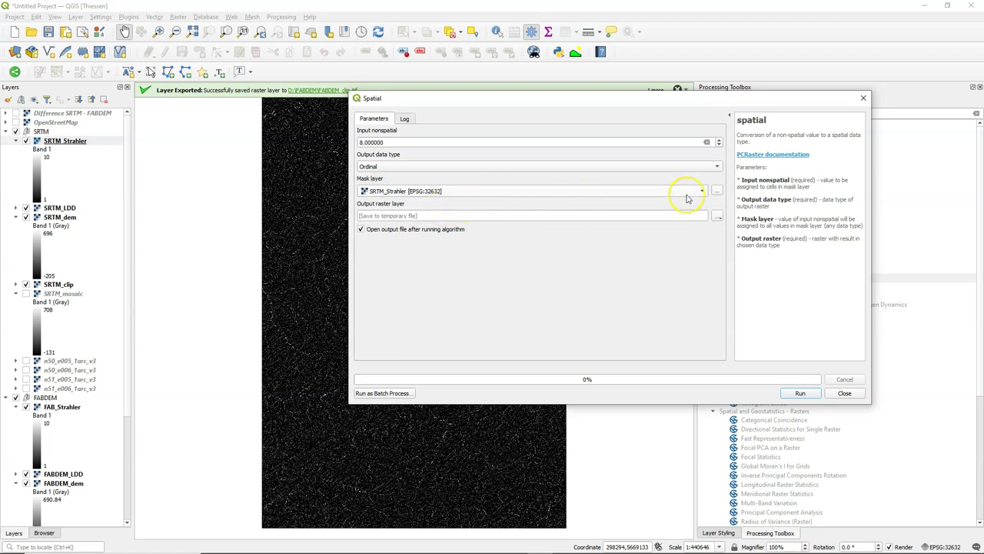
- Save the constant raster as D:/FABDEM/ordinal8.map and run it
{"action": "left_click", "coordinate": [719, 219]}
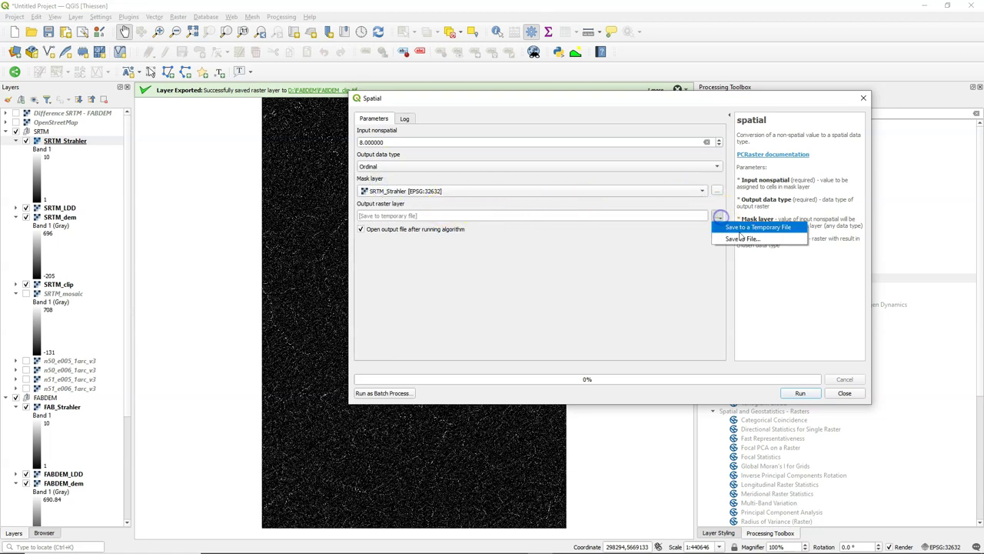
{"action": "left_click", "coordinate": [744, 239]}
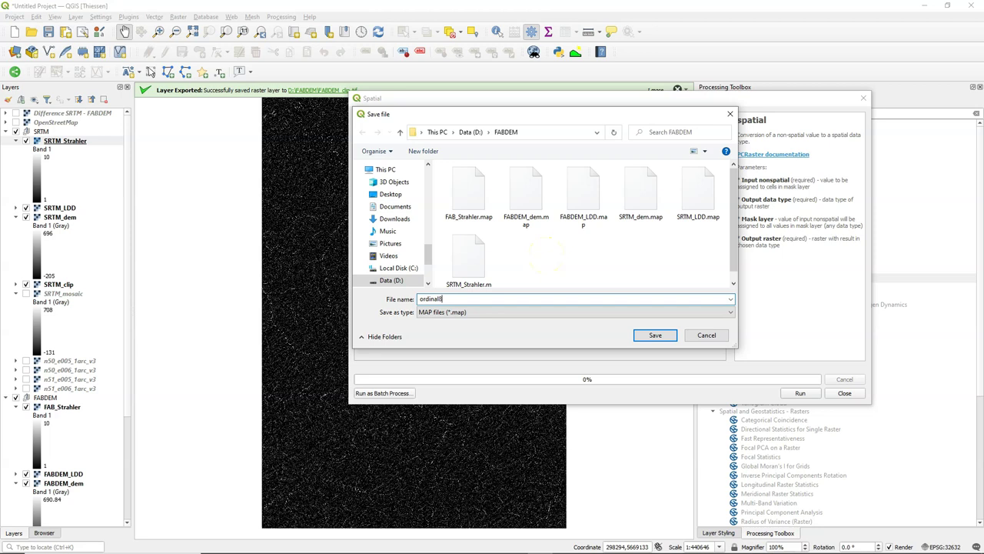
{"action": "left_click", "coordinate": [655, 335]}
{"action": "left_click", "coordinate": [799, 392]}
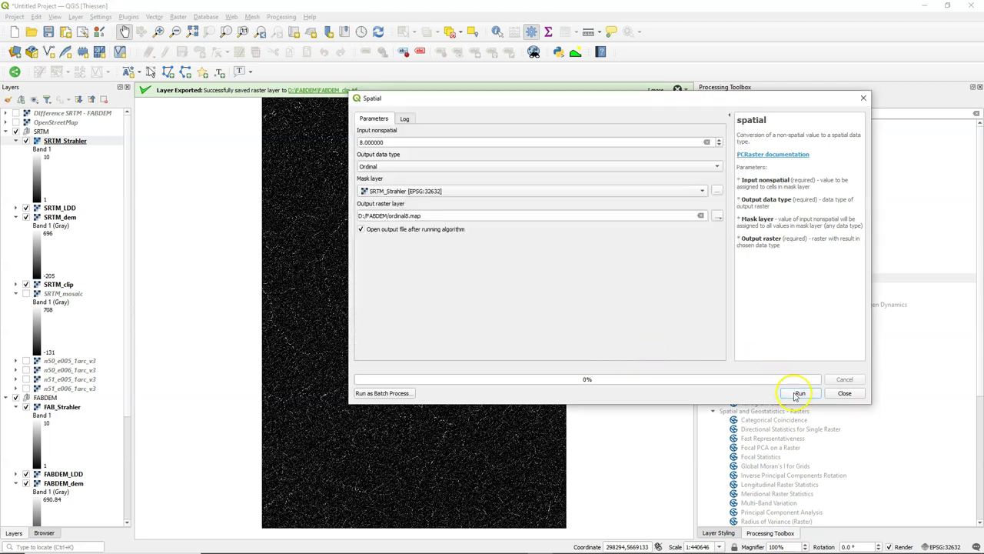
{"action": "left_click", "coordinate": [844, 393]}
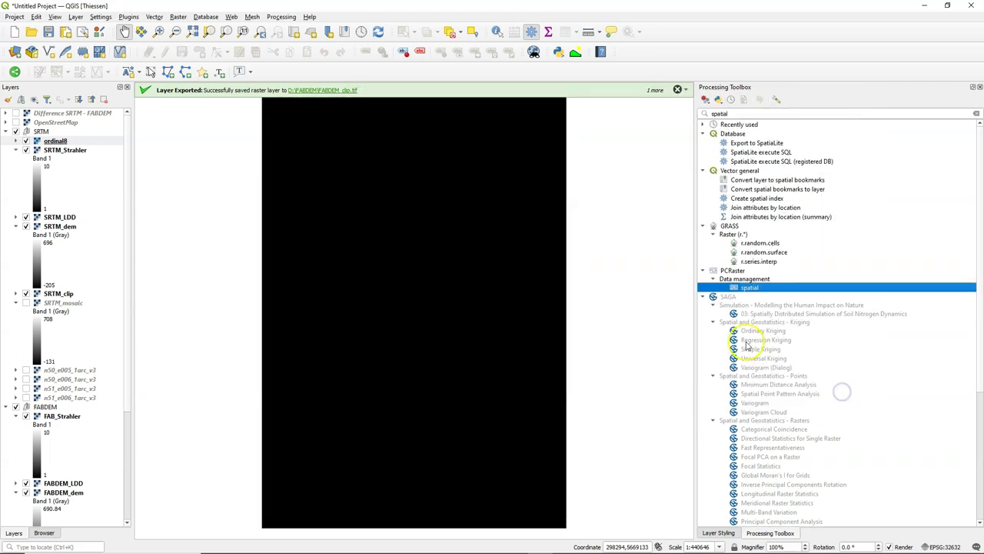
{"action": "left_click", "coordinate": [977, 113]}
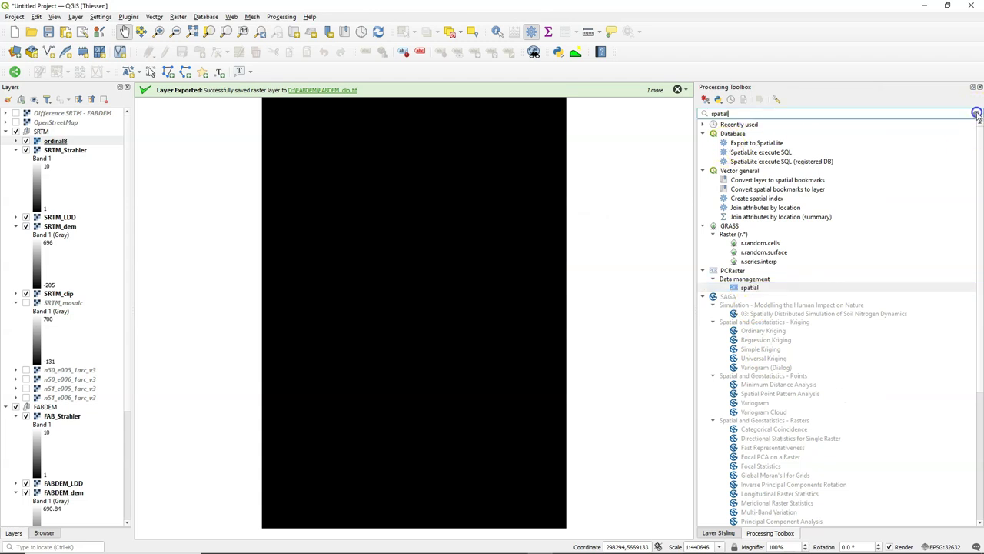
- Compare FAB_Strahler >= ordinal8 and save the Boolean result as FAB_River.map
{"action": "left_click", "coordinate": [703, 356]}
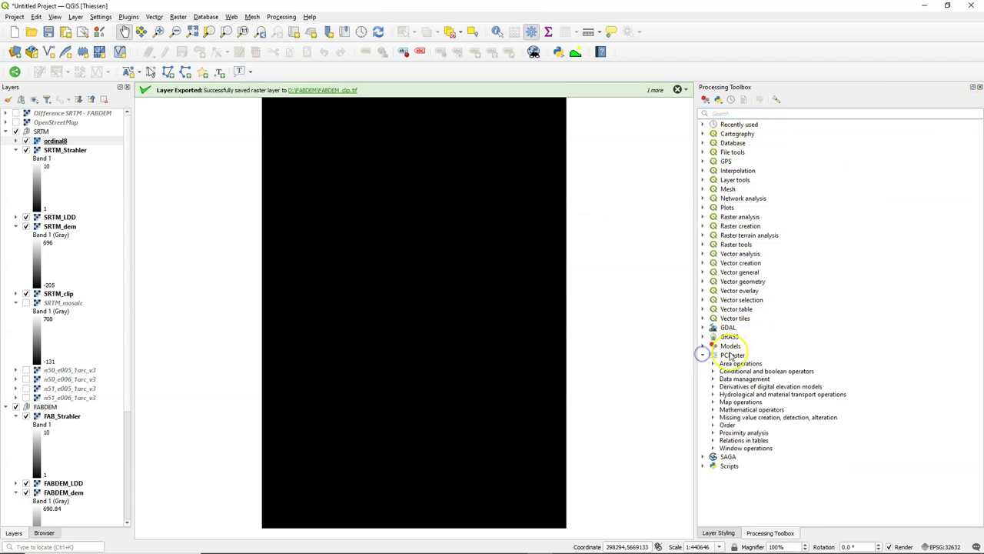
{"action": "left_click", "coordinate": [712, 371]}
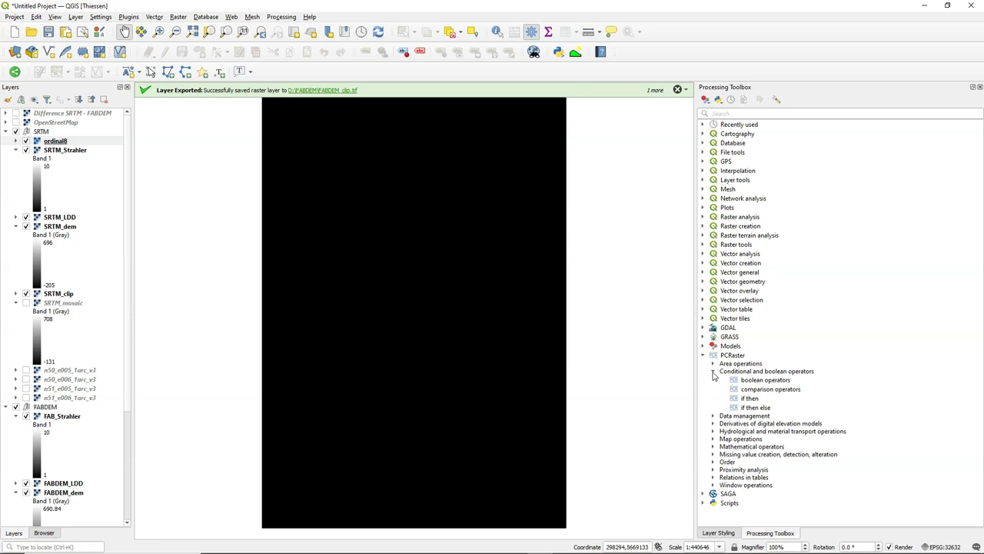
{"action": "double_click", "coordinate": [764, 390]}
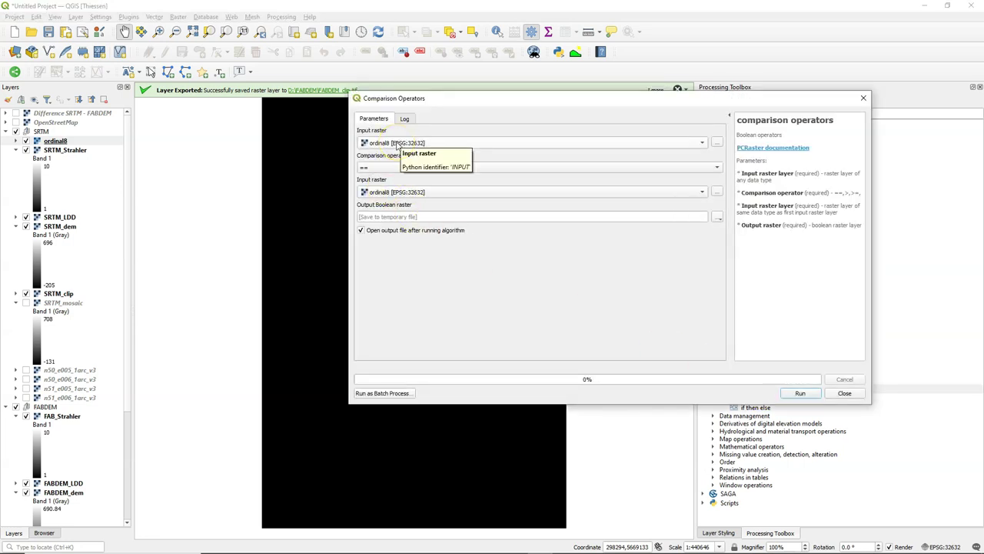
{"action": "left_click", "coordinate": [398, 144]}
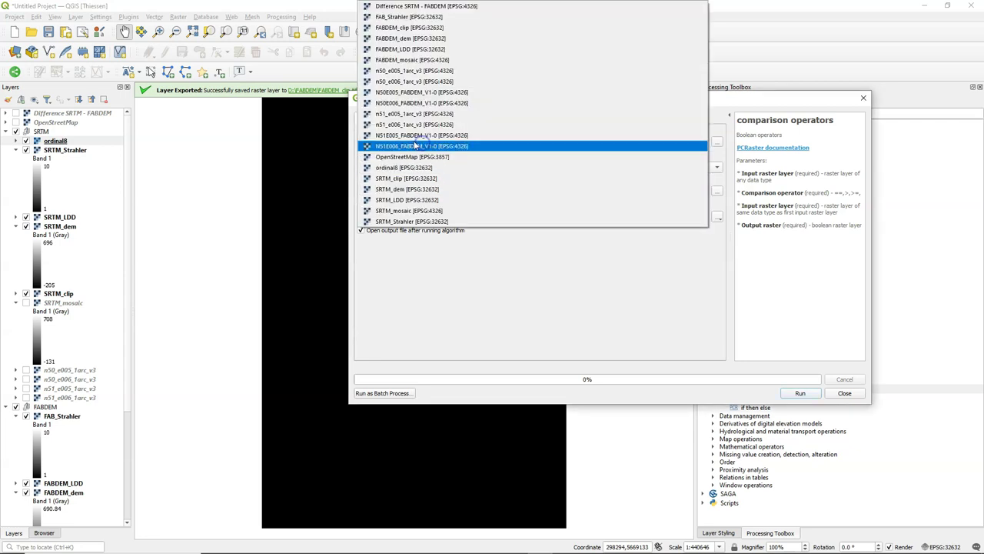
{"action": "left_click", "coordinate": [381, 16]}
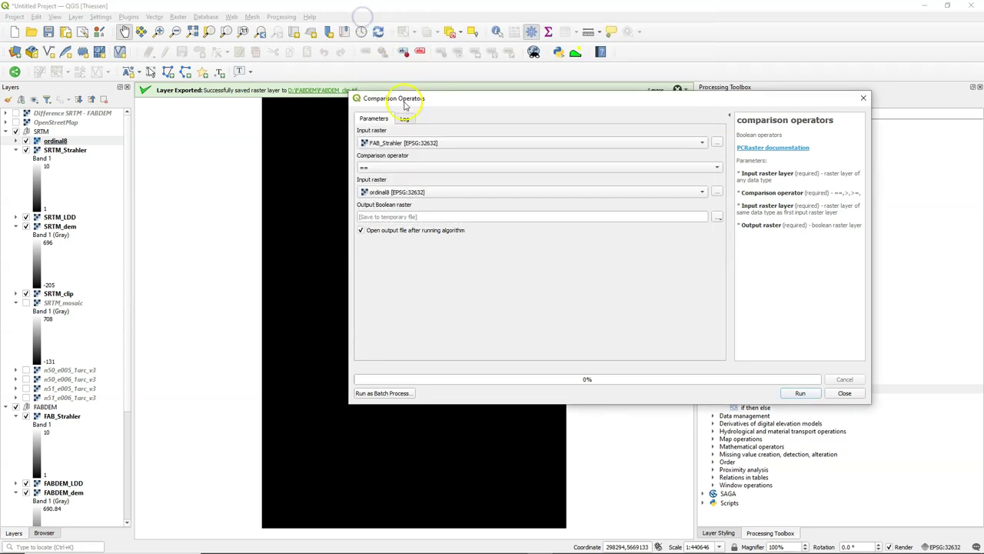
{"action": "left_click", "coordinate": [370, 167]}
{"action": "left_click", "coordinate": [370, 179]}
{"action": "left_click", "coordinate": [716, 216]}
{"action": "left_click", "coordinate": [730, 241]}
{"action": "type", "text": "FAB_River"}
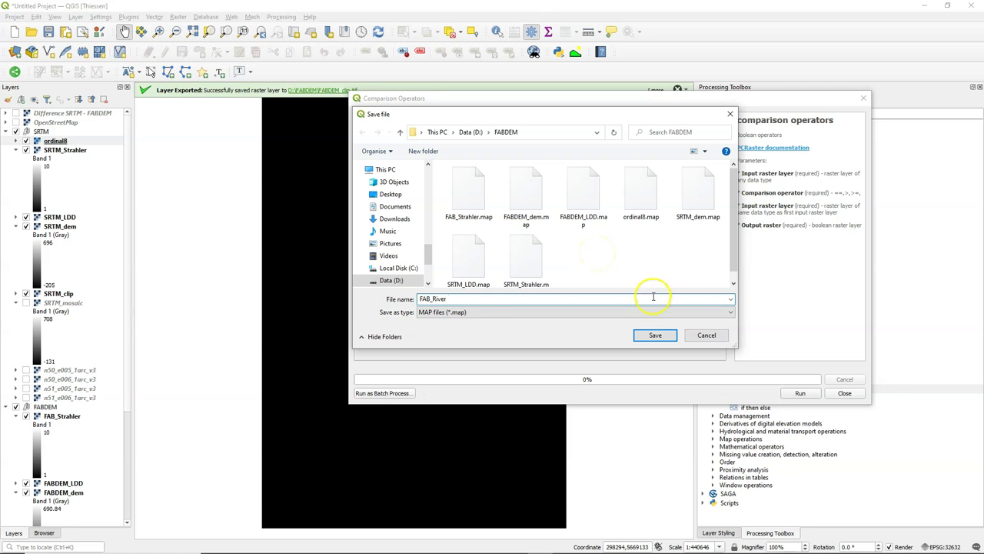
{"action": "left_click", "coordinate": [655, 334]}
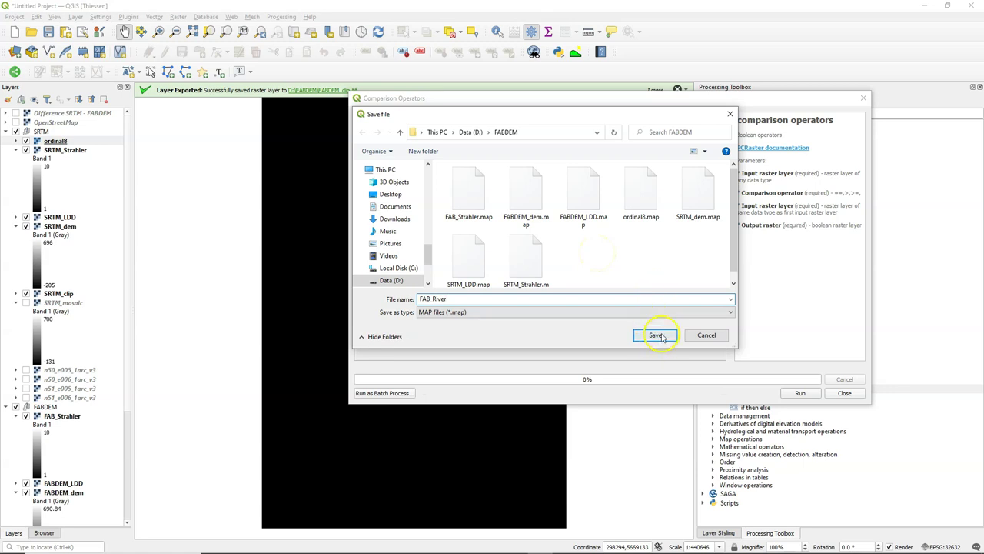
{"action": "left_click", "coordinate": [799, 393]}
- Run Comparison Operators with SRTM_Strahler >= ordinal8, saving the output as SRTM_River
{"action": "left_click", "coordinate": [375, 119]}
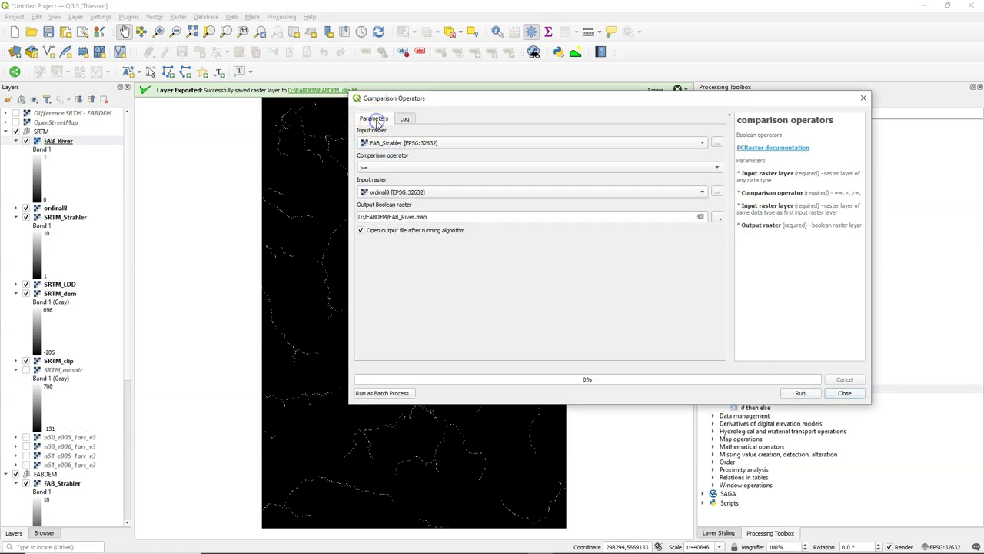
{"action": "left_click", "coordinate": [381, 143]}
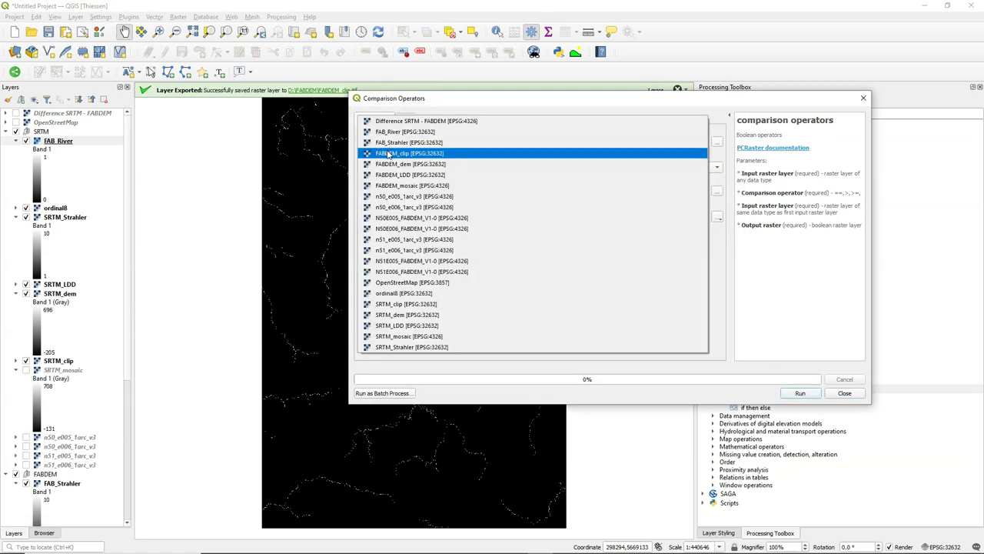
{"action": "left_click", "coordinate": [412, 347]}
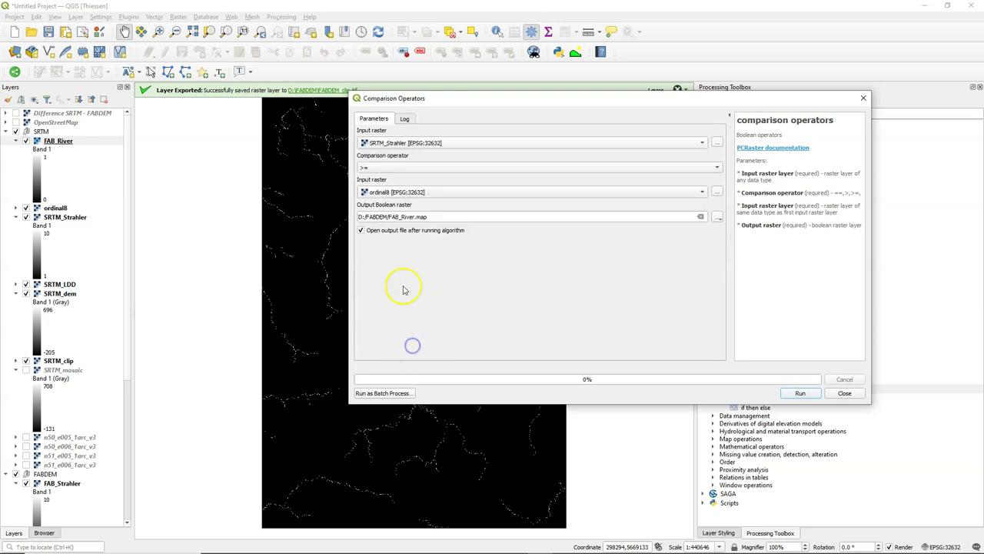
{"action": "left_click", "coordinate": [397, 217]}
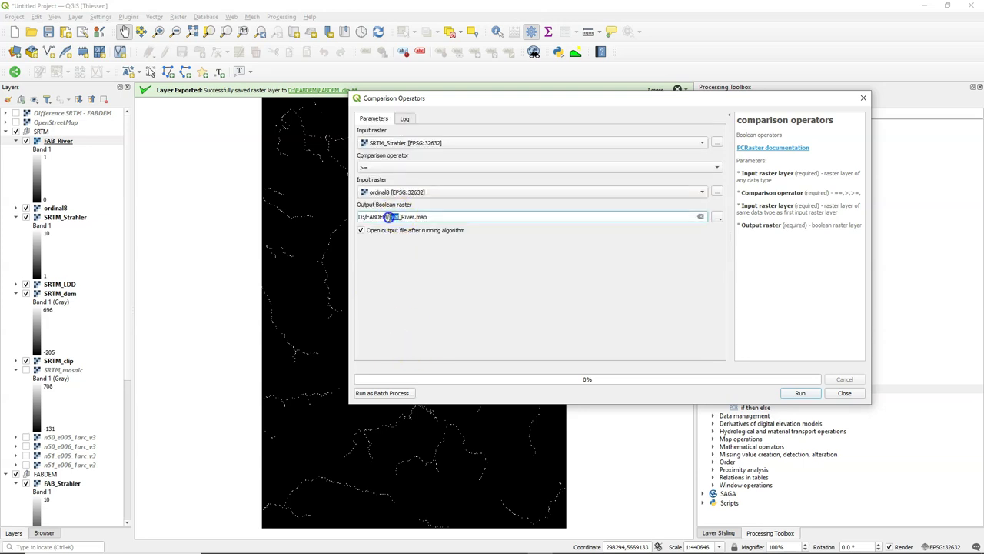
{"action": "left_click_drag", "start_coordinate": [400, 216], "coordinate": [389, 217]}
{"action": "left_click", "coordinate": [819, 391]}
- Move FAB_River into the FABDEM group and show only SRTM_River via Show Selected Layers
{"action": "left_click", "coordinate": [844, 393]}
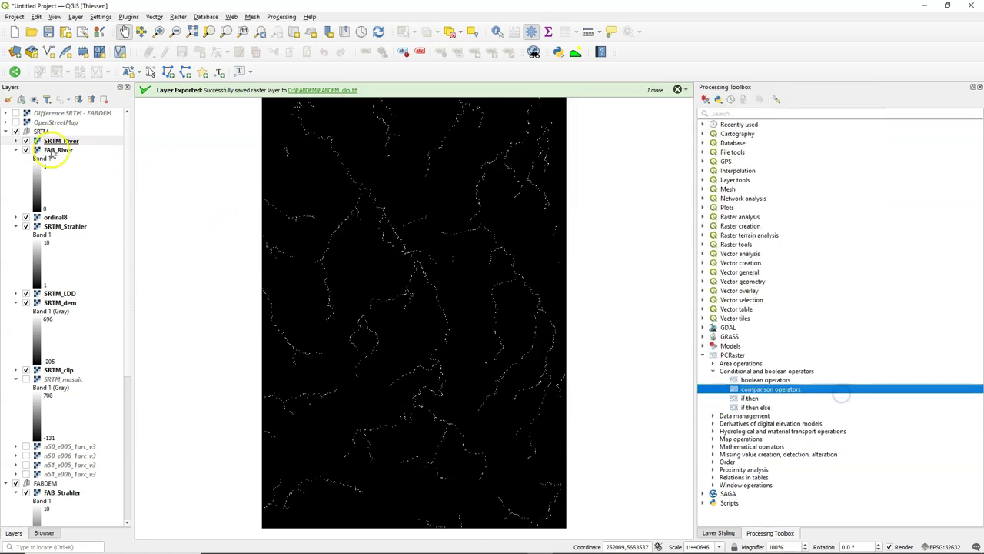
{"action": "left_click_drag", "start_coordinate": [58, 150], "coordinate": [88, 487]}
{"action": "left_click", "coordinate": [62, 141]}
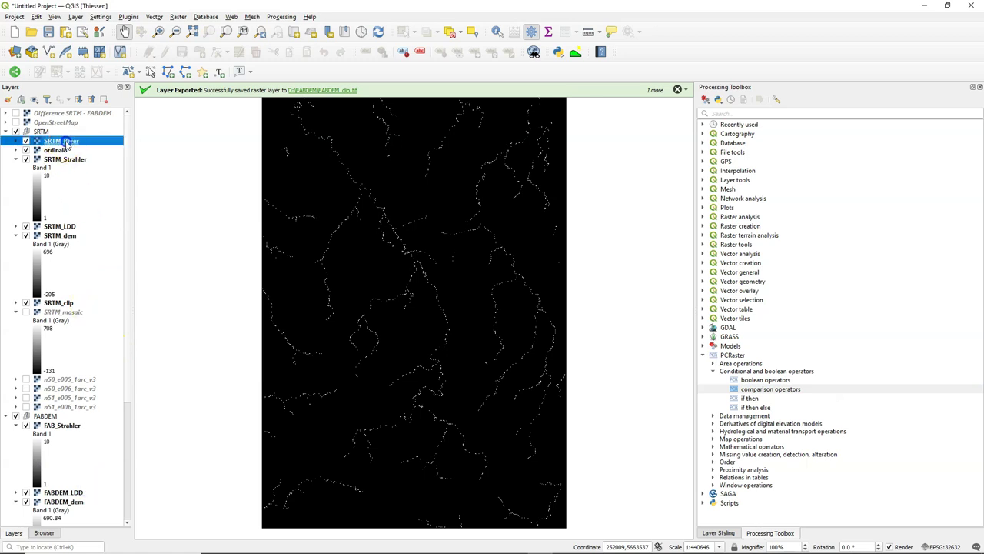
{"action": "left_click", "coordinate": [35, 100]}
{"action": "left_click", "coordinate": [60, 135]}
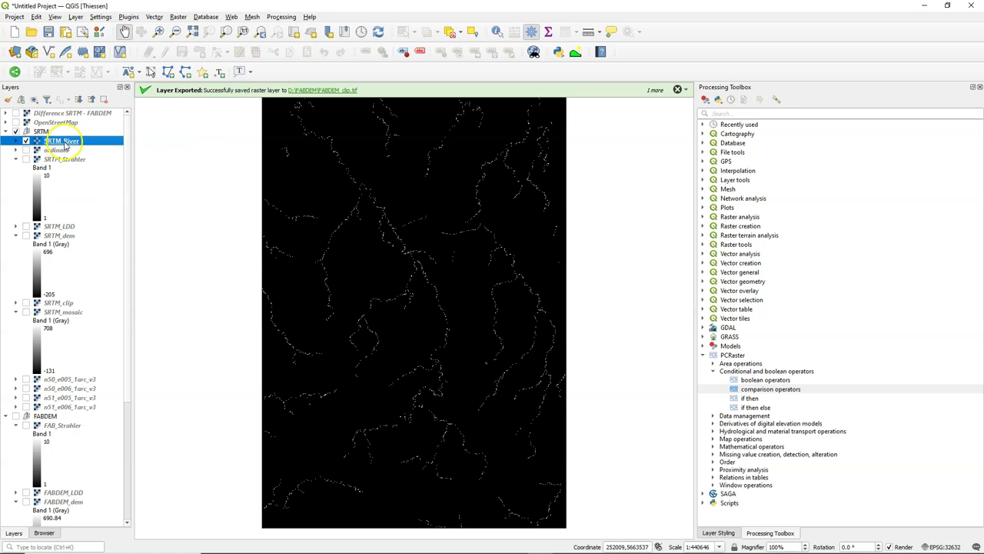
- Render SRTM_River as Paletted/Unique values, classify it, and delete the 0 class
{"action": "left_click", "coordinate": [719, 532]}
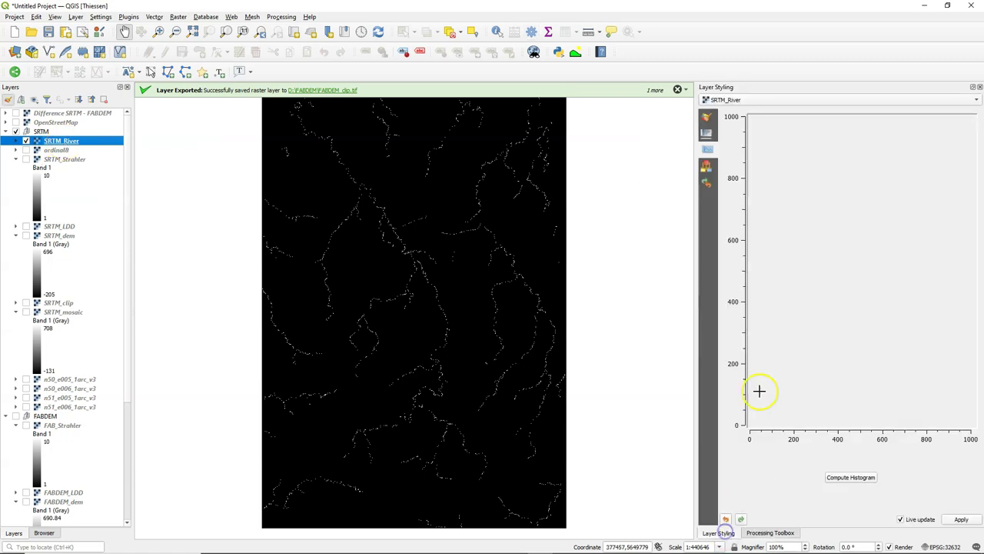
{"action": "left_click", "coordinate": [708, 117]}
{"action": "left_click", "coordinate": [749, 115]}
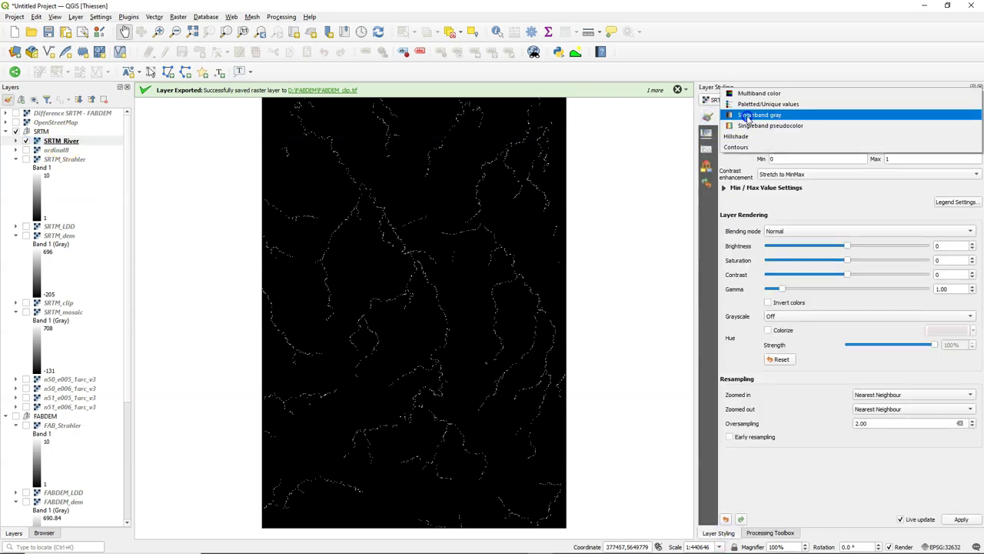
{"action": "left_click", "coordinate": [749, 104]}
{"action": "left_click", "coordinate": [783, 305]}
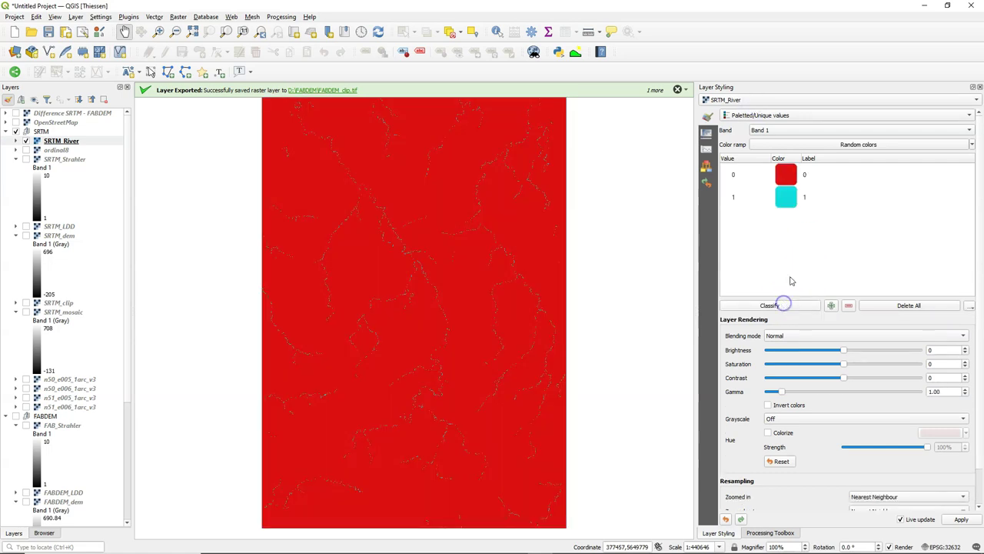
{"action": "left_click", "coordinate": [784, 171]}
{"action": "left_click", "coordinate": [850, 306]}
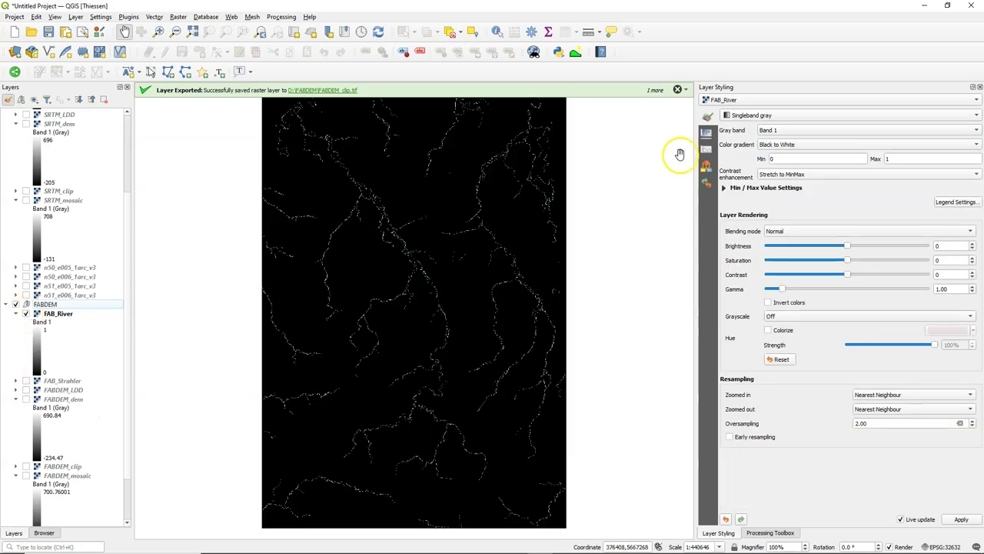
- Render FAB_River as Paletted/Unique values, classify it, and remove the 0 class, keeping value 1
{"action": "left_click", "coordinate": [768, 115]}
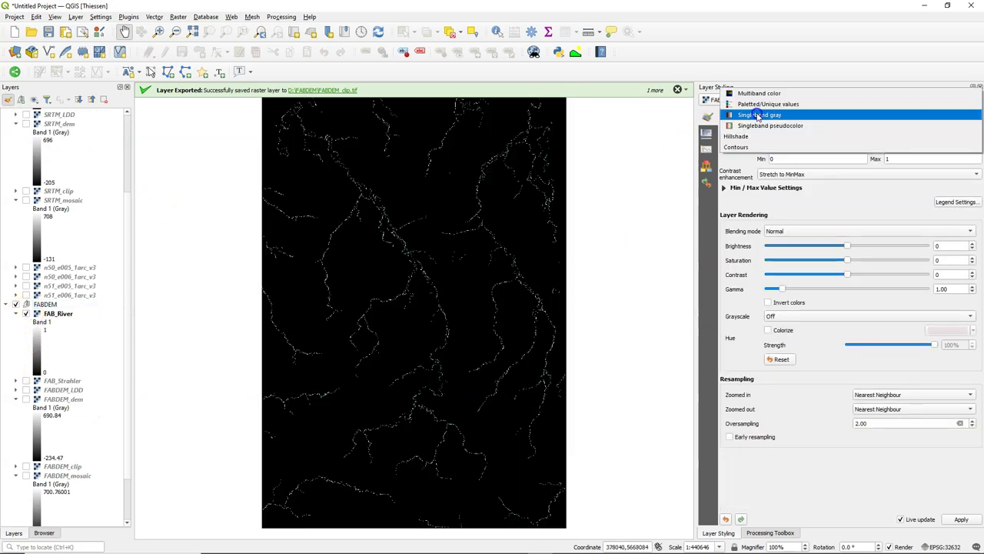
{"action": "left_click", "coordinate": [761, 103]}
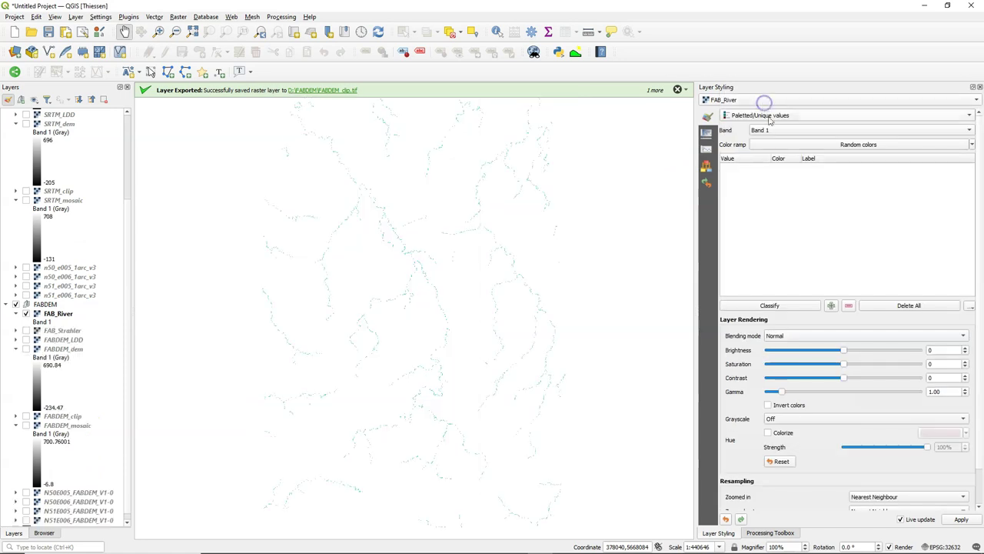
{"action": "left_click", "coordinate": [769, 305]}
{"action": "left_click", "coordinate": [790, 176]}
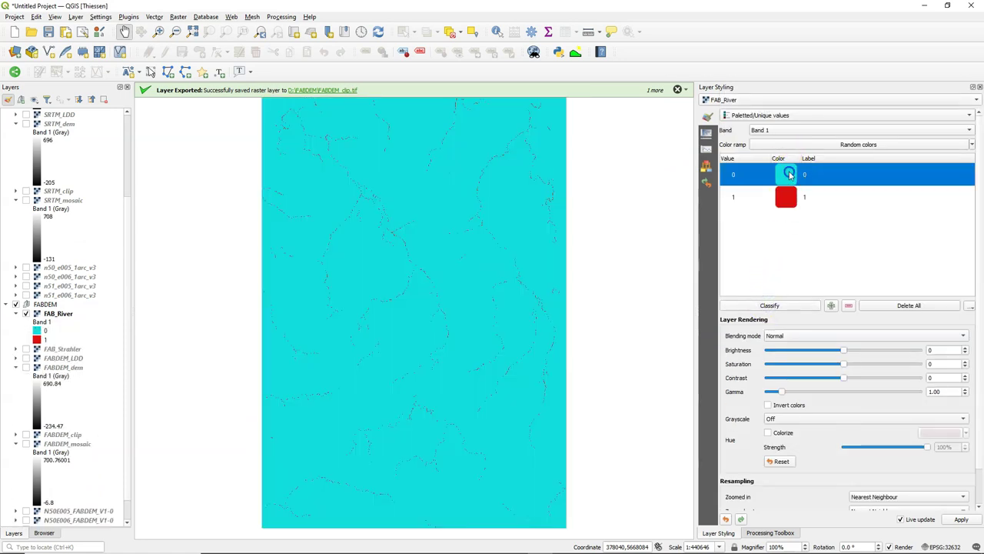
{"action": "left_click", "coordinate": [848, 305]}
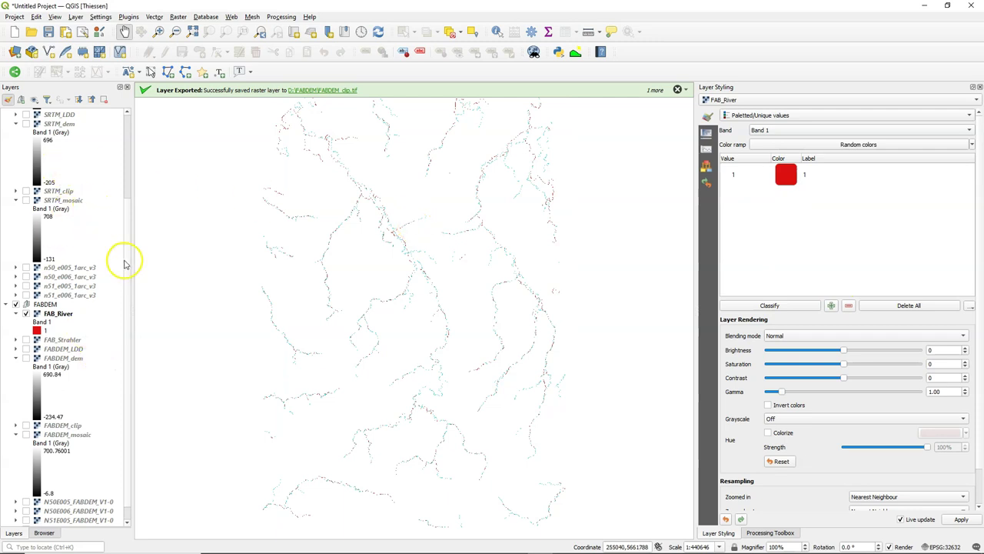
- Move the OpenStreetMap layer to the bottom of the stack and switch it on
{"action": "left_click_drag", "start_coordinate": [125, 259], "coordinate": [123, 173]}
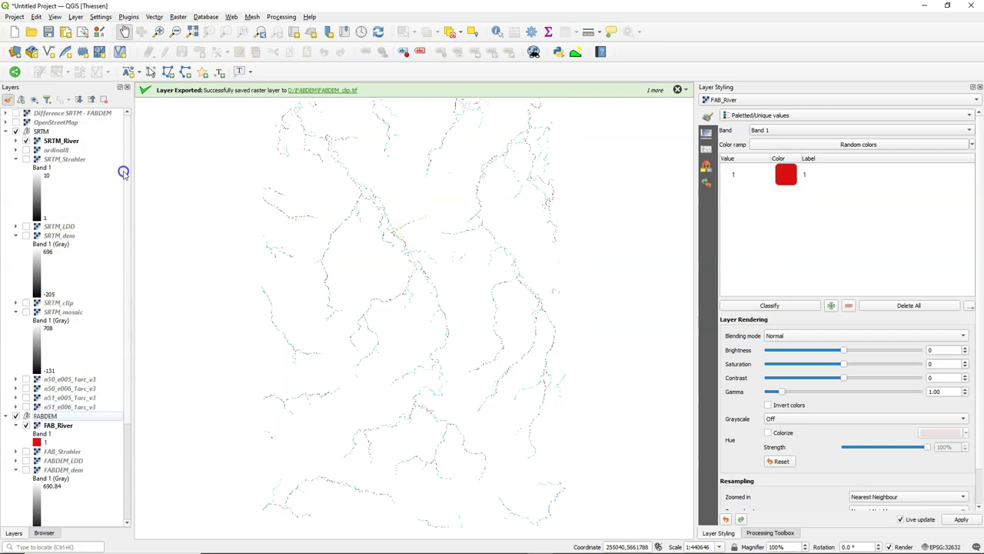
{"action": "right_click", "coordinate": [50, 124]}
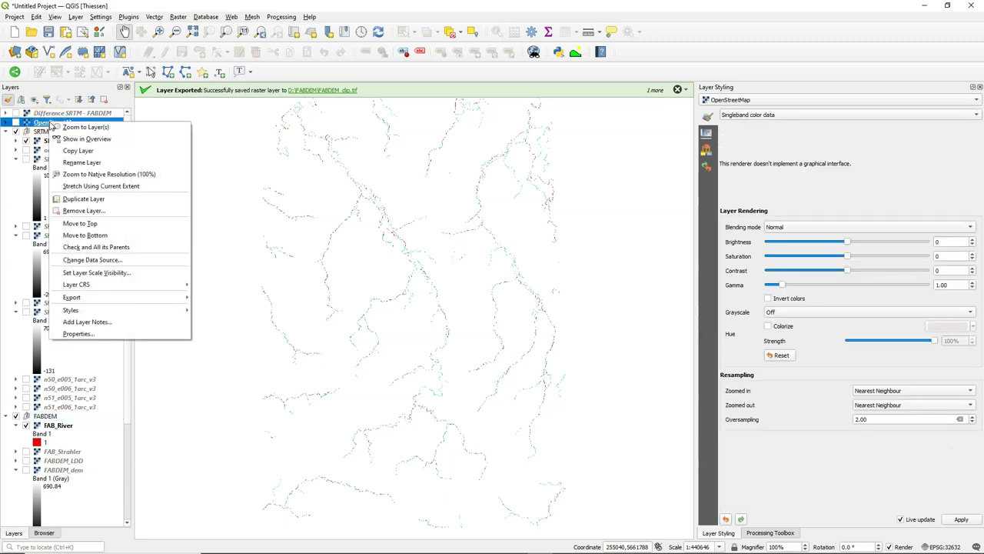
{"action": "left_click", "coordinate": [85, 234]}
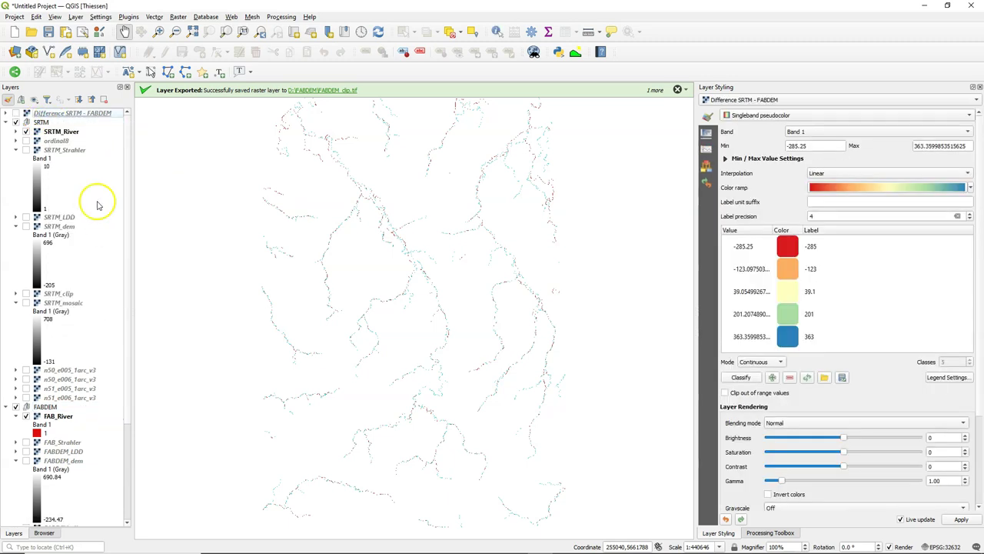
{"action": "left_click", "coordinate": [126, 404]}
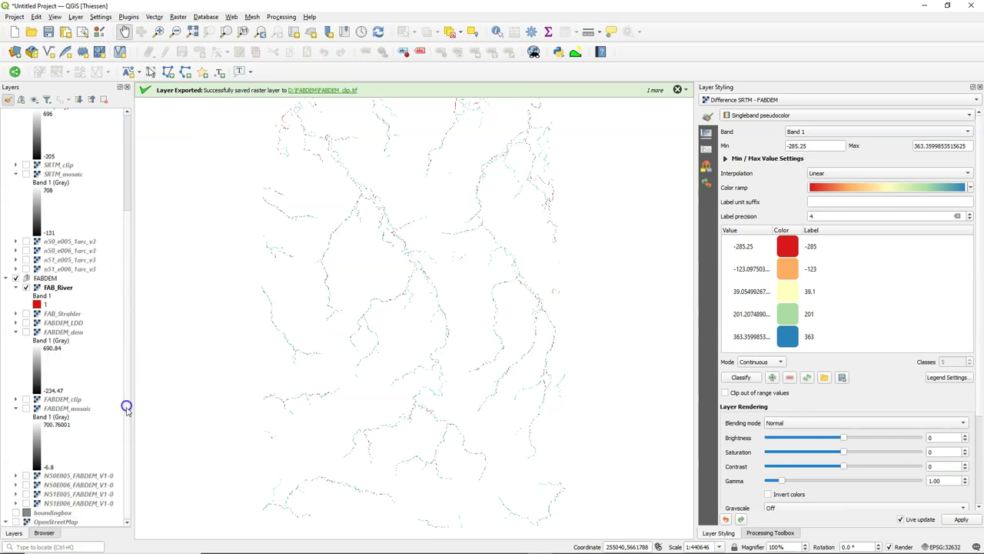
{"action": "left_click", "coordinate": [16, 521]}
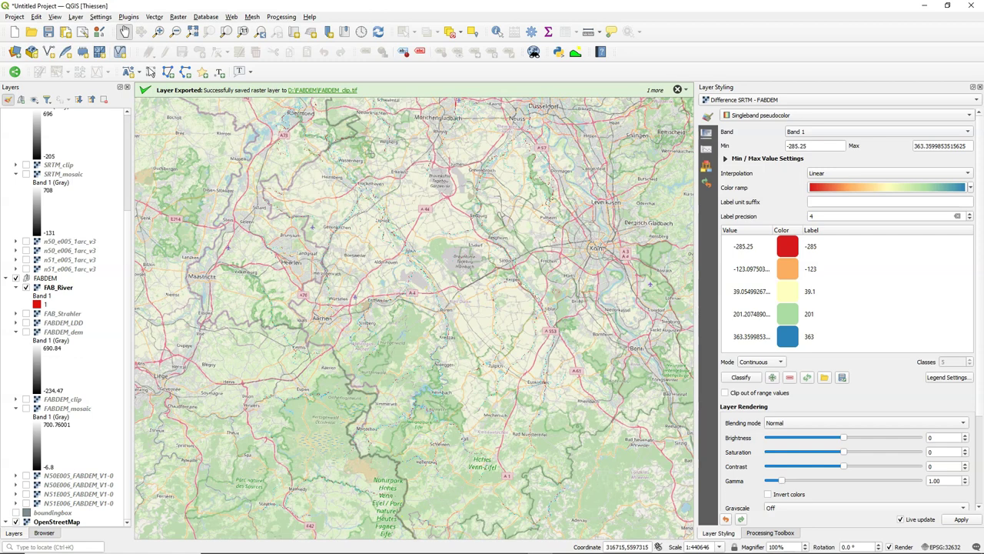
- Zoom in and pan along the river valley from Heimbach toward Monschau and Simmerath
{"action": "scroll", "coordinate": [424, 423], "scroll_direction": "up", "scroll_amount": 6}
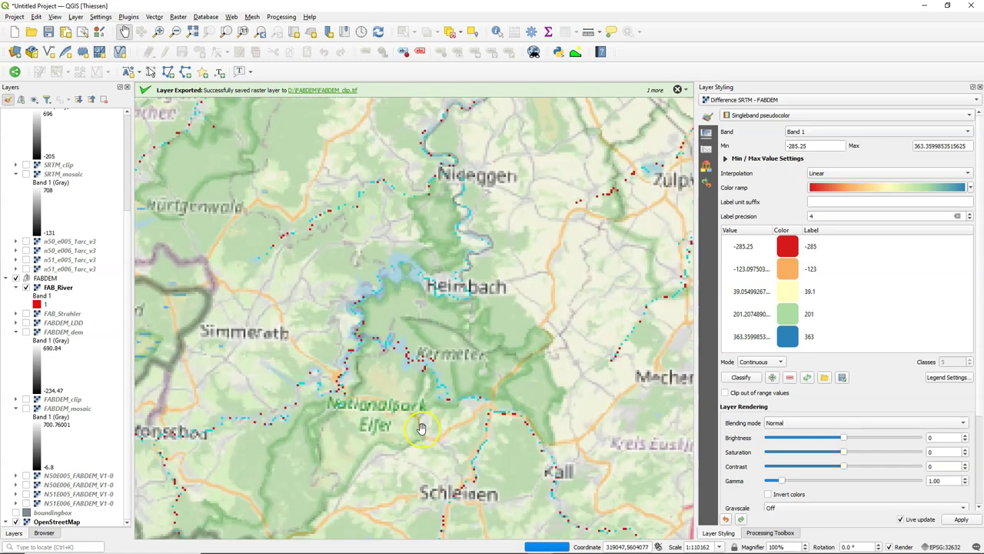
{"action": "left_click_drag", "start_coordinate": [316, 396], "coordinate": [492, 375]}
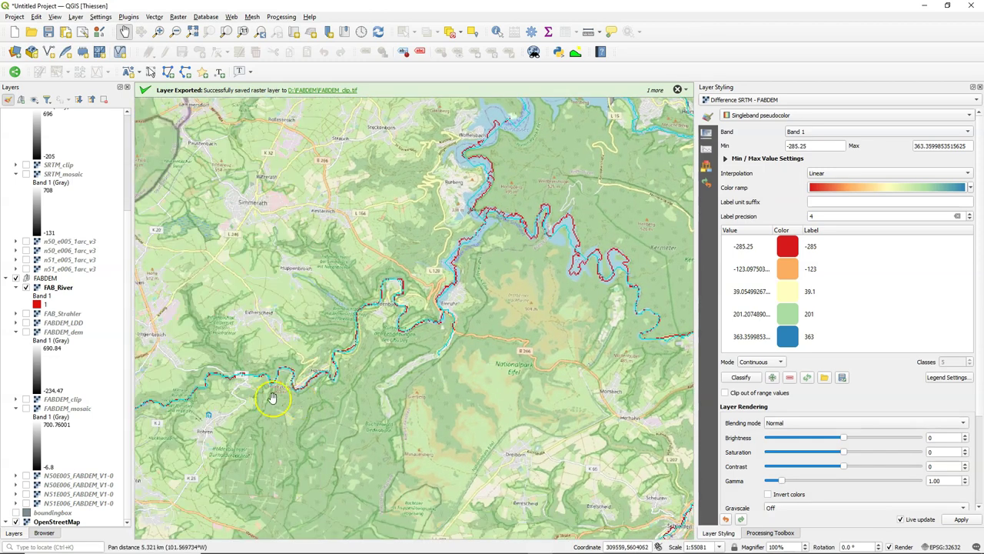
{"action": "left_click_drag", "start_coordinate": [223, 402], "coordinate": [463, 360]}
{"action": "scroll", "coordinate": [331, 400], "scroll_direction": "down", "scroll_amount": 1}
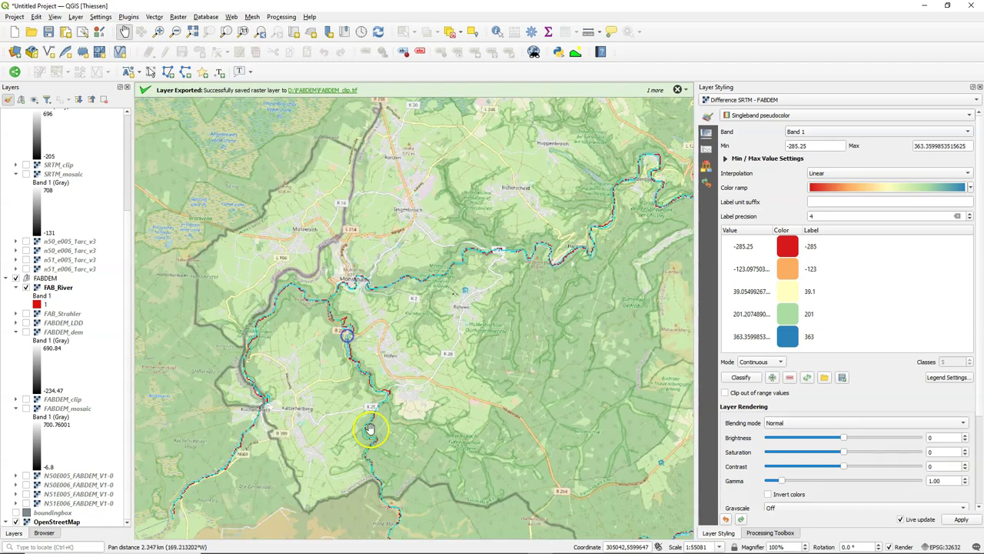
{"action": "scroll", "coordinate": [345, 378], "scroll_direction": "up", "scroll_amount": 2}
{"action": "left_click_drag", "start_coordinate": [318, 405], "coordinate": [372, 356]}
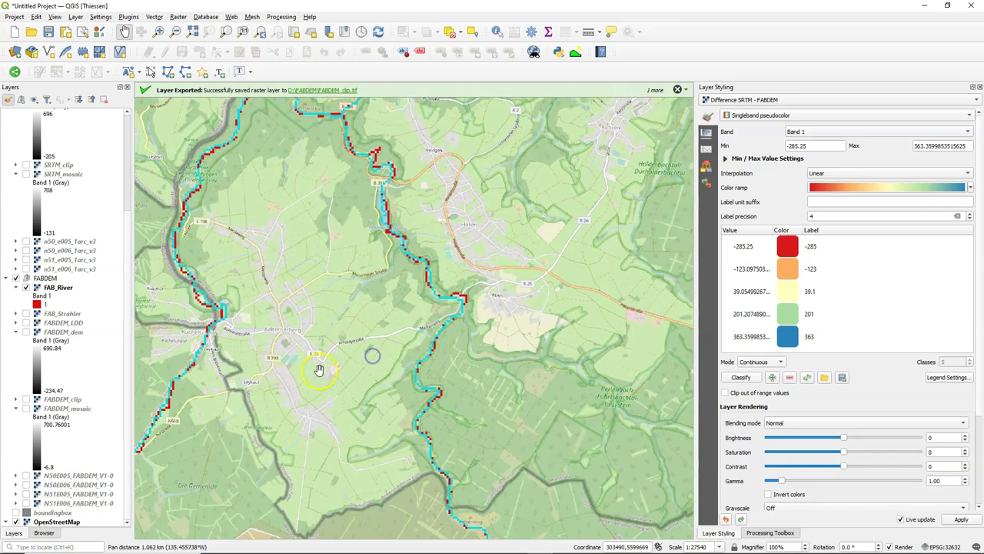
{"action": "left_click", "coordinate": [299, 370]}
{"action": "left_click_drag", "start_coordinate": [191, 396], "coordinate": [303, 396]}
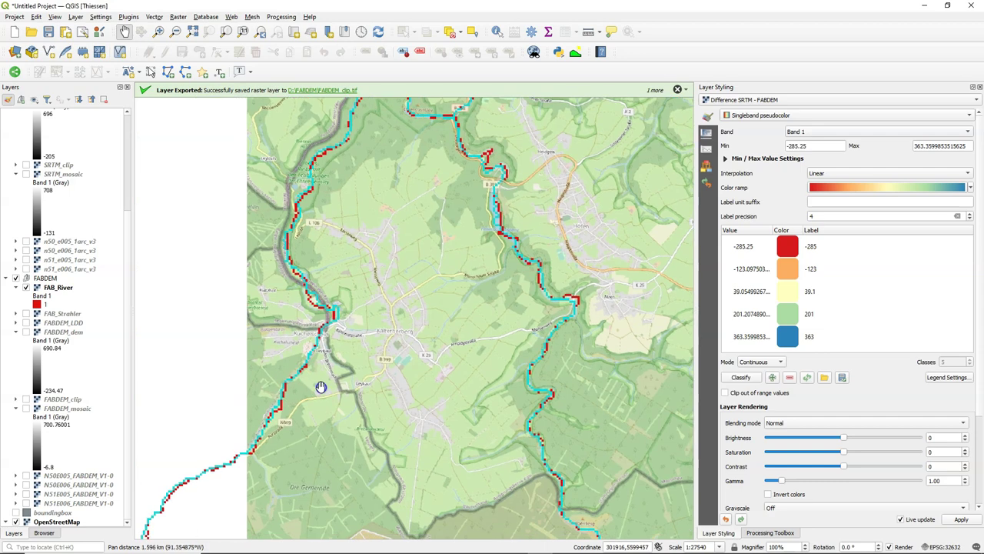
{"action": "left_click_drag", "start_coordinate": [330, 454], "coordinate": [336, 341]}
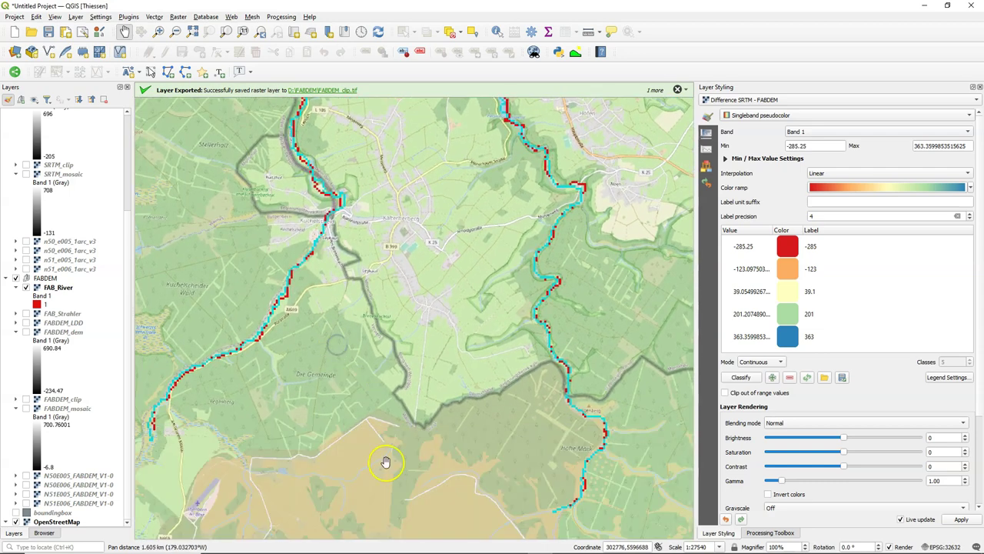
{"action": "left_click_drag", "start_coordinate": [354, 409], "coordinate": [402, 398]}
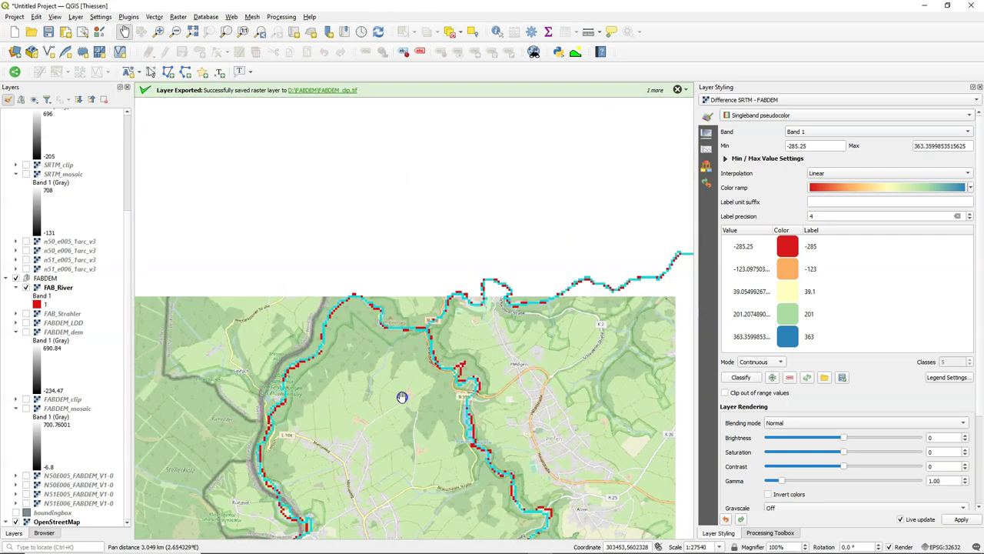
- Pan north along the river to bring the reservoir area into view
{"action": "left_click_drag", "start_coordinate": [579, 338], "coordinate": [361, 333]}
{"action": "left_click_drag", "start_coordinate": [587, 406], "coordinate": [508, 369]}
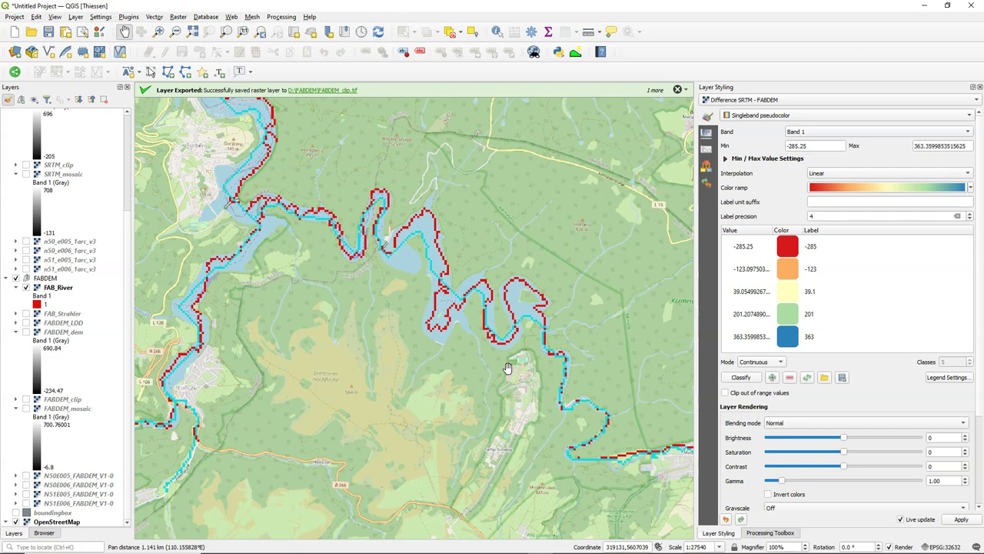
{"action": "left_click", "coordinate": [540, 342]}
{"action": "left_click", "coordinate": [336, 233]}
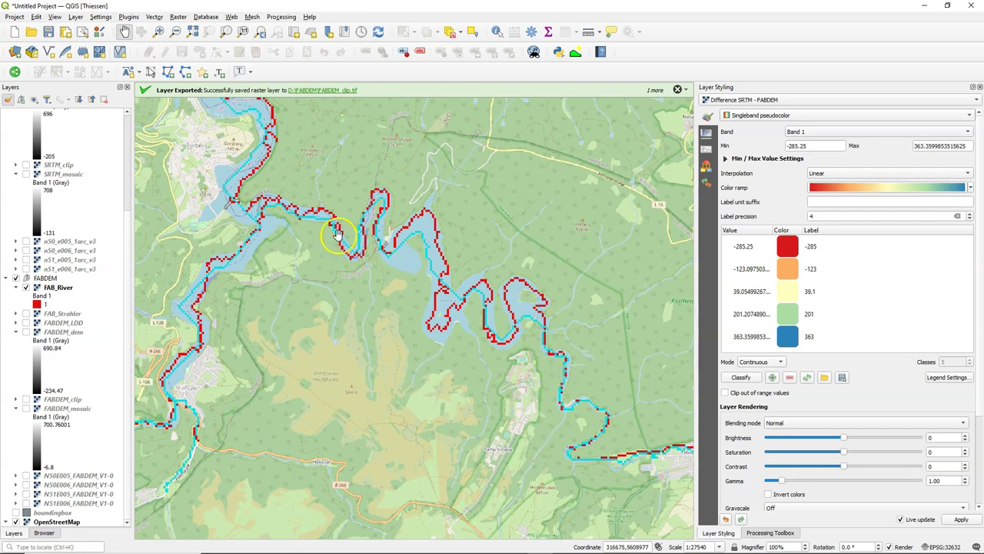
{"action": "left_click_drag", "start_coordinate": [336, 233], "coordinate": [408, 351]}
{"action": "left_click_drag", "start_coordinate": [441, 249], "coordinate": [347, 386]}
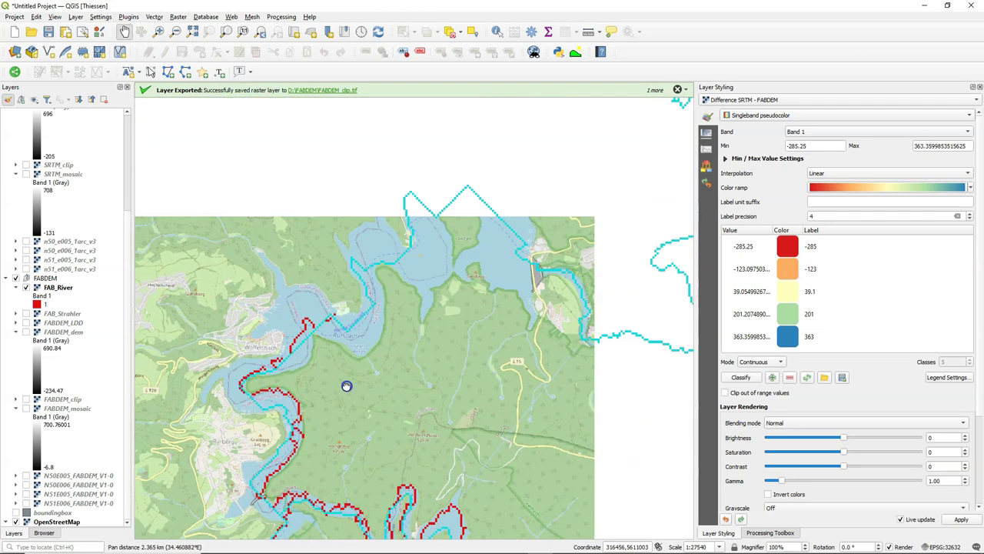
{"action": "scroll", "coordinate": [349, 339], "scroll_direction": "down", "scroll_amount": 1}
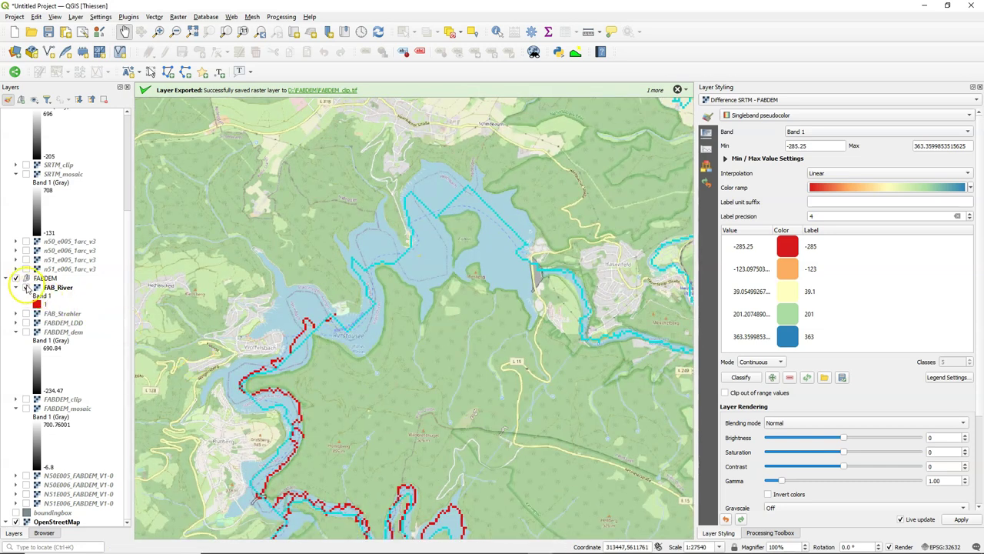
- Briefly toggle FAB_River, then hide SRTM_River so only the red FABDEM rivers show
{"action": "left_click", "coordinate": [26, 287]}
{"action": "left_click", "coordinate": [26, 287]}
{"action": "scroll", "coordinate": [31, 231], "scroll_direction": "up", "scroll_amount": 5}
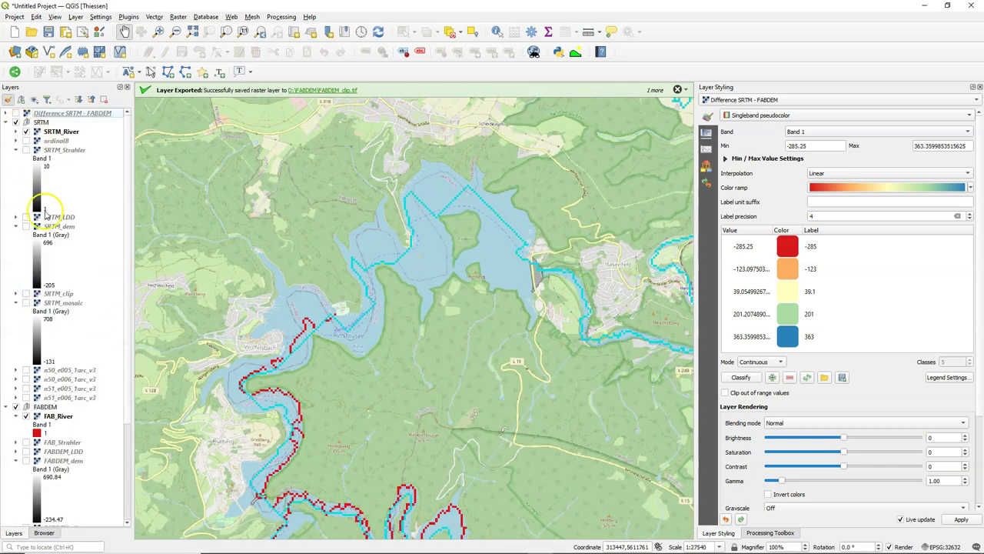
{"action": "left_click", "coordinate": [26, 132]}
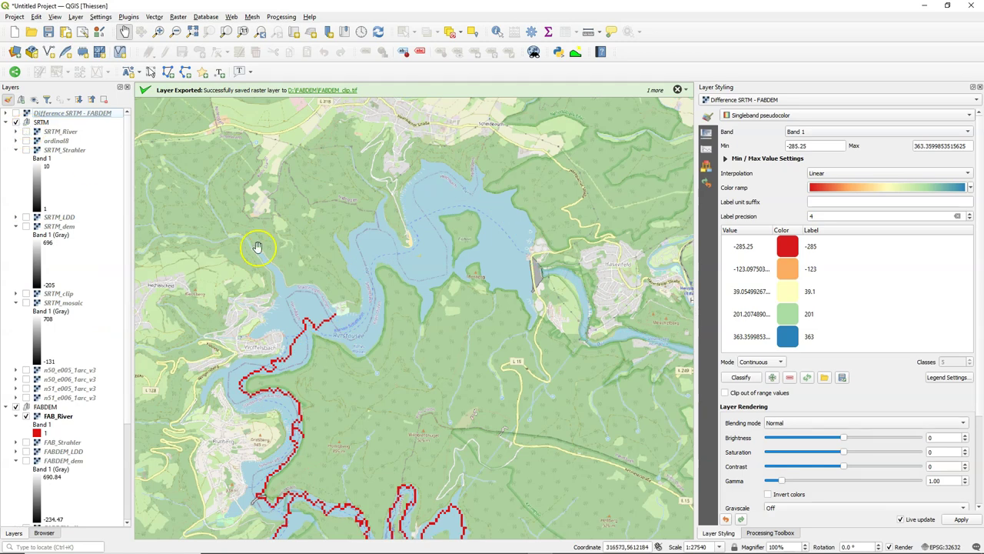
{"action": "scroll", "coordinate": [362, 389], "scroll_direction": "down", "scroll_amount": 1}
- Pan past the lake, following the red FABDEM river upstream
{"action": "left_click_drag", "start_coordinate": [363, 408], "coordinate": [446, 276]}
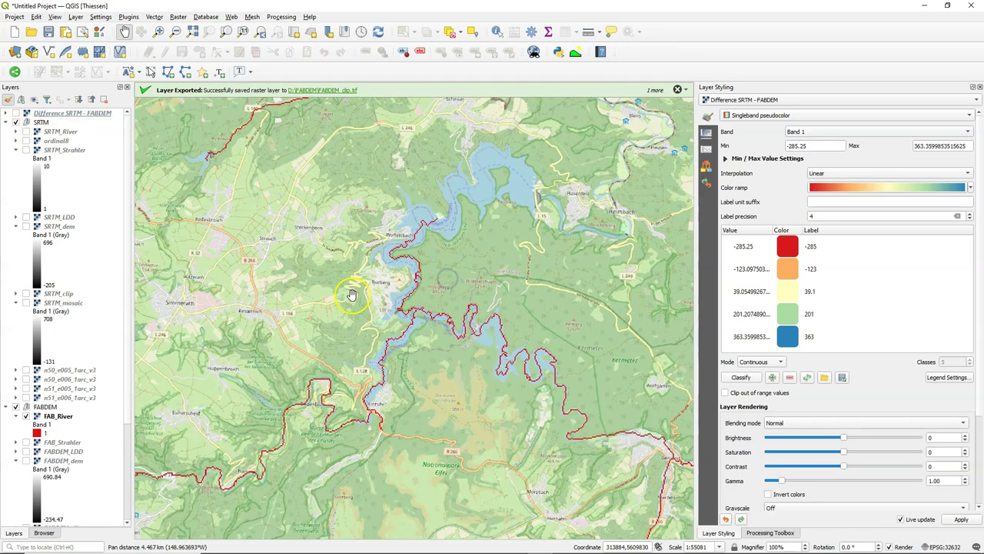
{"action": "left_click_drag", "start_coordinate": [351, 295], "coordinate": [527, 378]}
{"action": "left_click_drag", "start_coordinate": [554, 346], "coordinate": [383, 378]}
{"action": "left_click", "coordinate": [390, 362]}
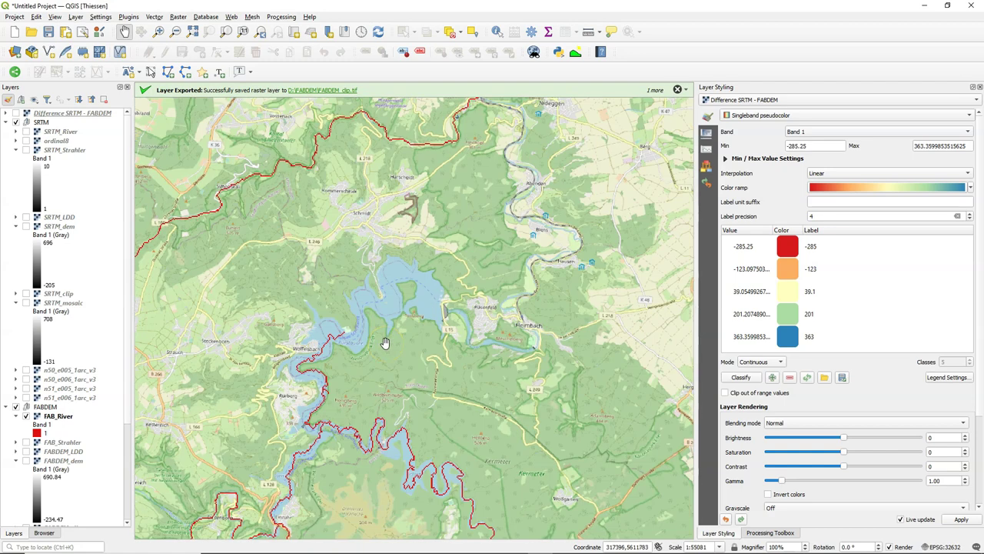
{"action": "left_click_drag", "start_coordinate": [384, 343], "coordinate": [359, 362]}
{"action": "left_click_drag", "start_coordinate": [433, 279], "coordinate": [466, 384]}
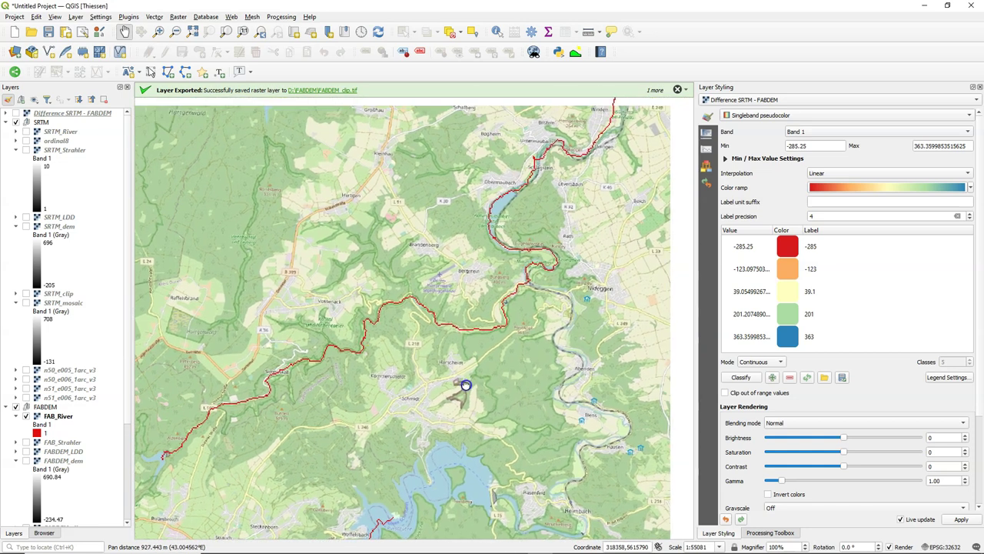
- Turn SRTM_River back on, zoom to the river near Nideggen, then hide it again
{"action": "left_click", "coordinate": [26, 132]}
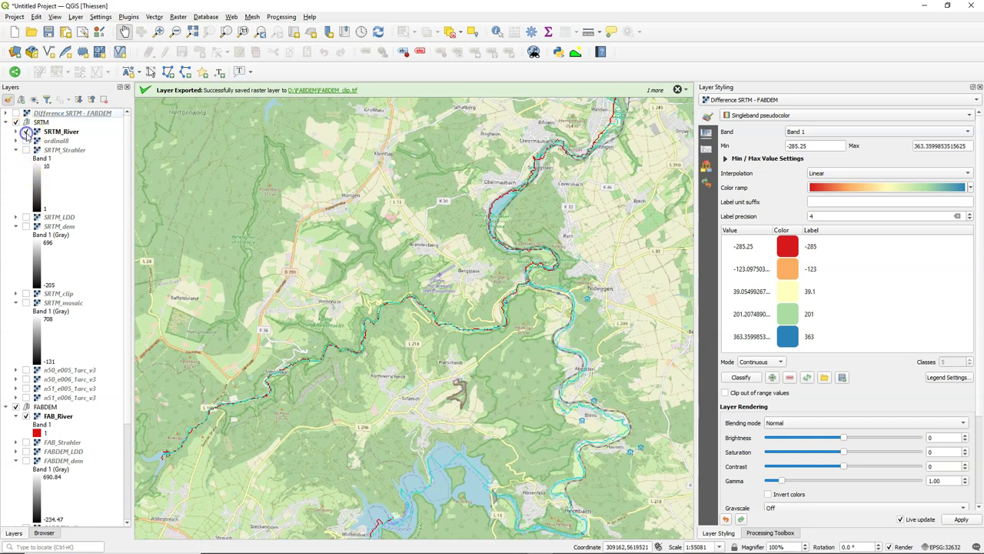
{"action": "scroll", "coordinate": [523, 342], "scroll_direction": "up", "scroll_amount": 1}
{"action": "left_click_drag", "start_coordinate": [512, 325], "coordinate": [447, 386]}
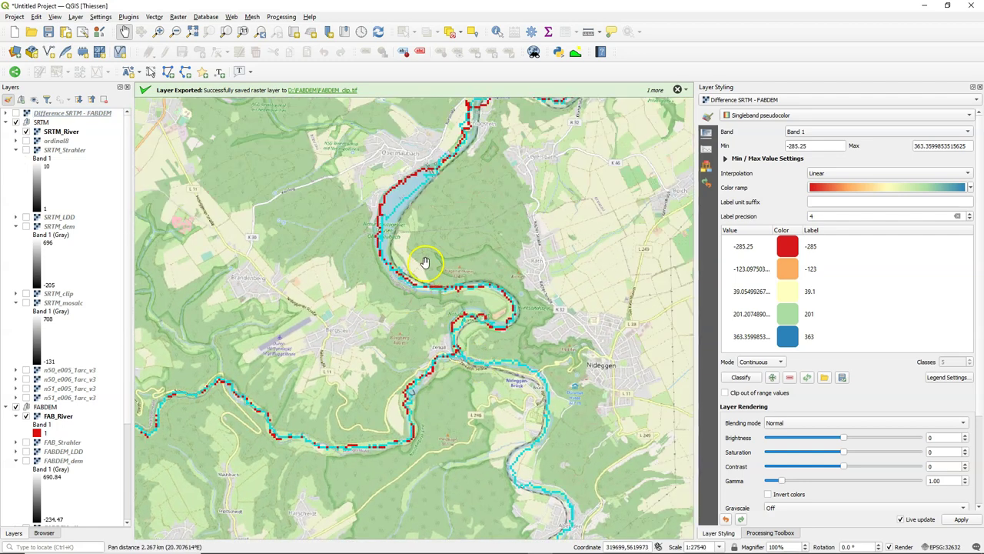
{"action": "left_click_drag", "start_coordinate": [428, 264], "coordinate": [405, 224]}
{"action": "left_click", "coordinate": [27, 131]}
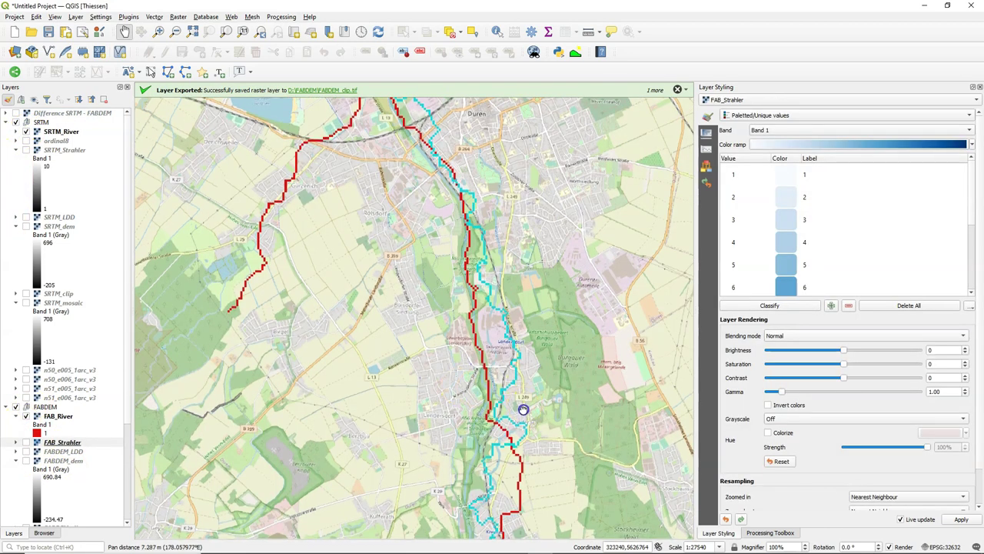
- Follow the diverging red and cyan rivers downstream toward Düren
{"action": "left_click_drag", "start_coordinate": [522, 408], "coordinate": [460, 348]}
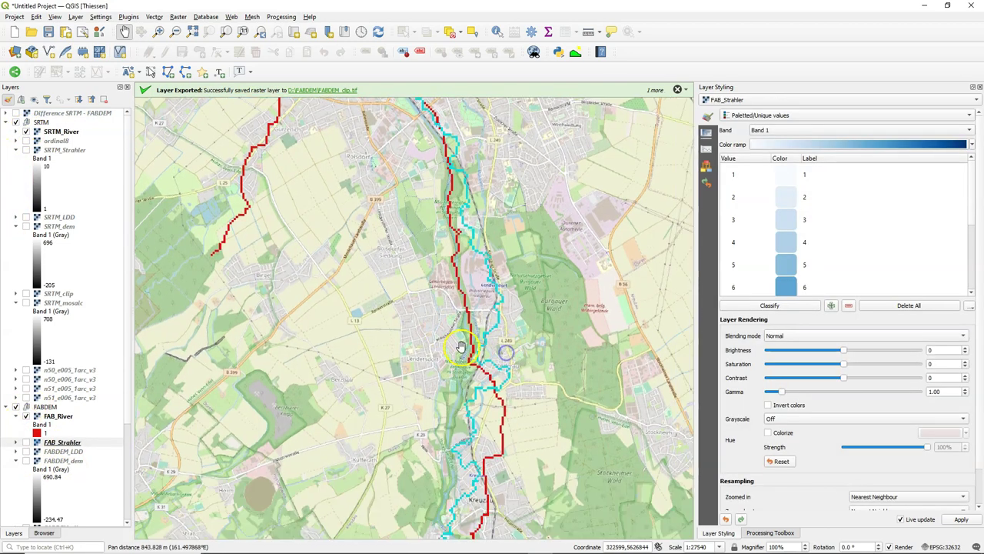
{"action": "scroll", "coordinate": [460, 347], "scroll_direction": "up", "scroll_amount": 1}
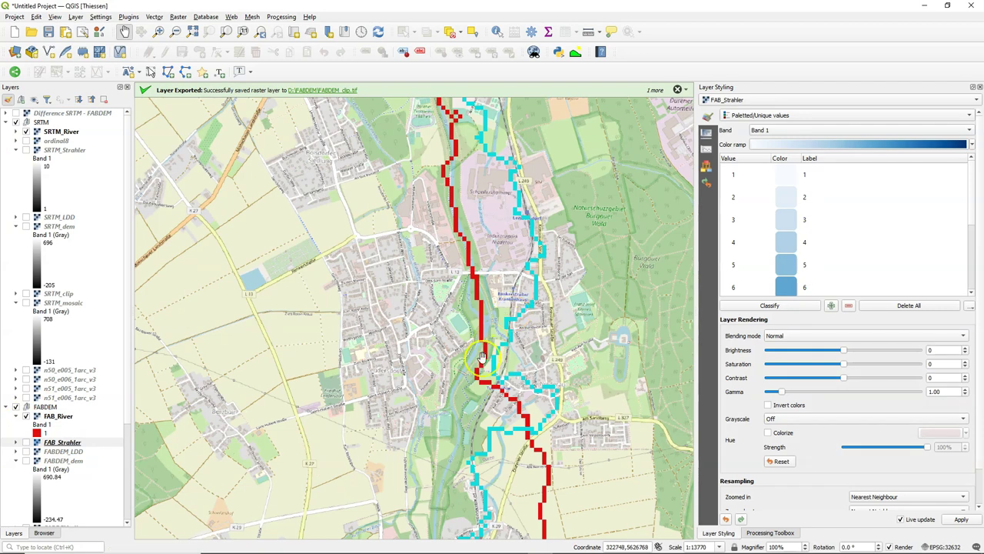
{"action": "left_click_drag", "start_coordinate": [472, 380], "coordinate": [476, 428]}
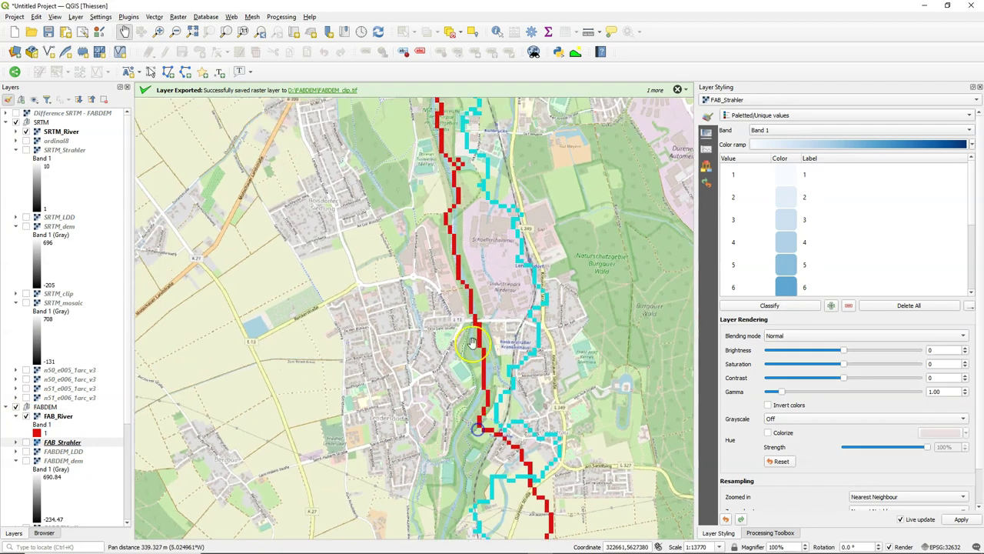
{"action": "left_click_drag", "start_coordinate": [461, 260], "coordinate": [483, 394]}
{"action": "scroll", "coordinate": [418, 246], "scroll_direction": "down", "scroll_amount": 1}
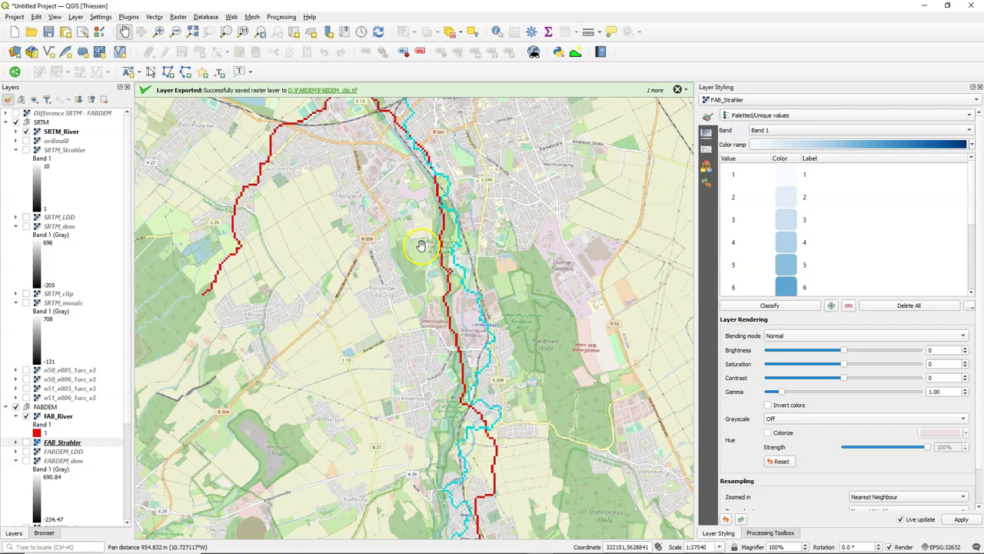
{"action": "left_click_drag", "start_coordinate": [412, 220], "coordinate": [462, 345]}
{"action": "scroll", "coordinate": [461, 346], "scroll_direction": "up", "scroll_amount": 1}
{"action": "left_click_drag", "start_coordinate": [448, 215], "coordinate": [512, 302]}
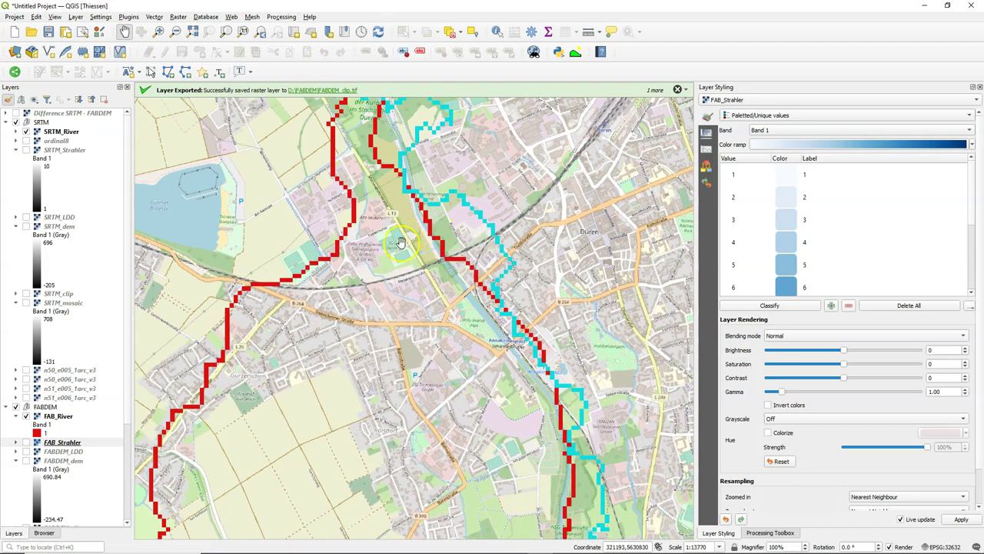
{"action": "scroll", "coordinate": [400, 243], "scroll_direction": "down", "scroll_amount": 1}
{"action": "left_click_drag", "start_coordinate": [347, 299], "coordinate": [342, 400]}
{"action": "scroll", "coordinate": [342, 400], "scroll_direction": "up", "scroll_amount": 1}
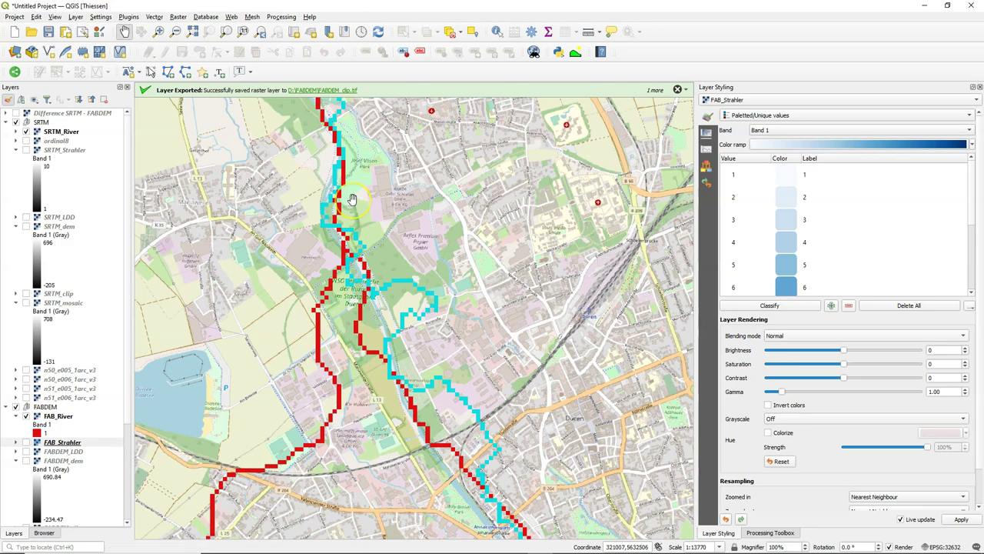
- Continue downstream past Köttenich toward the Selgersdorf and Altenburg area
{"action": "left_click_drag", "start_coordinate": [250, 442], "coordinate": [277, 107]}
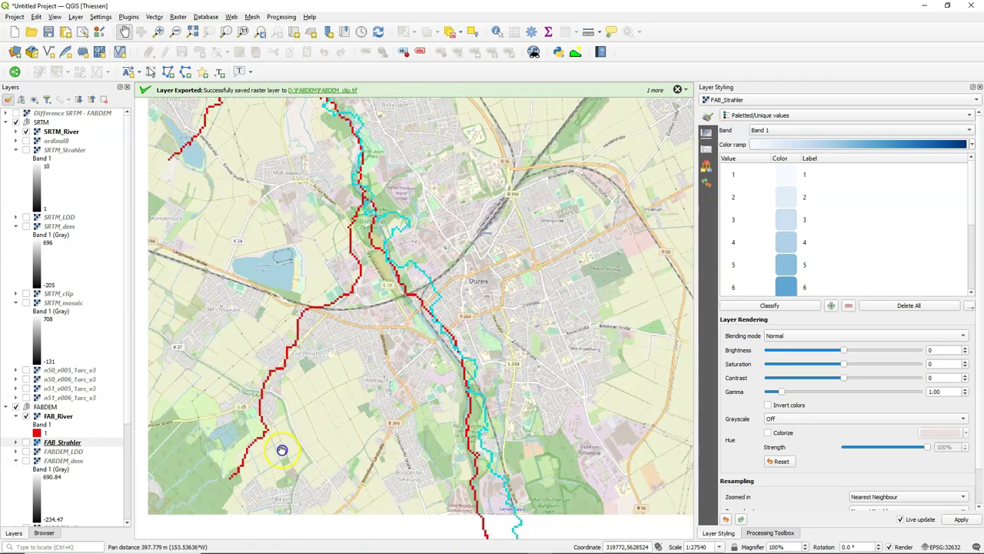
{"action": "scroll", "coordinate": [315, 369], "scroll_direction": "down", "scroll_amount": 1}
{"action": "scroll", "coordinate": [374, 400], "scroll_direction": "up", "scroll_amount": 1}
{"action": "left_click_drag", "start_coordinate": [442, 341], "coordinate": [361, 311]}
{"action": "left_click_drag", "start_coordinate": [415, 328], "coordinate": [391, 359]}
{"action": "scroll", "coordinate": [337, 331], "scroll_direction": "down", "scroll_amount": 1}
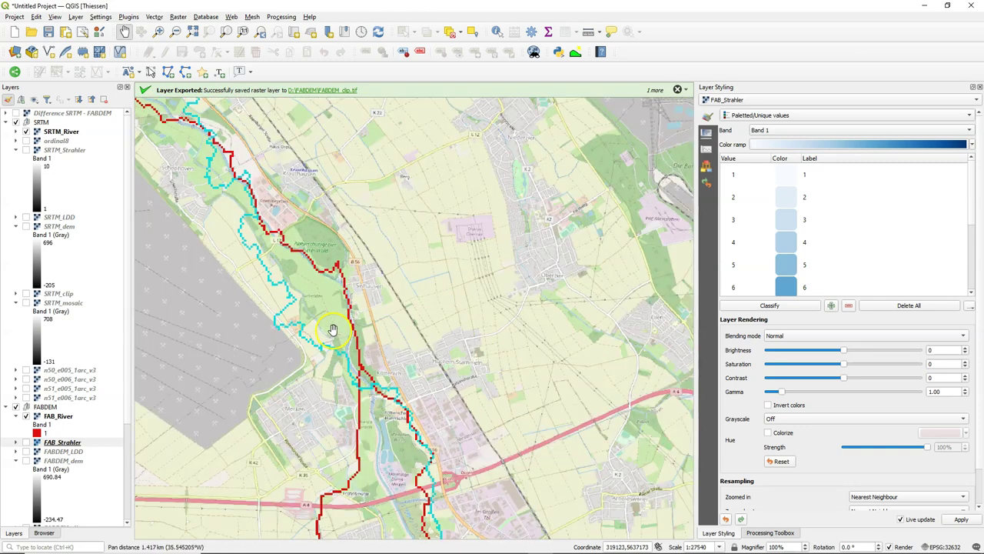
{"action": "left_click_drag", "start_coordinate": [337, 331], "coordinate": [407, 343]}
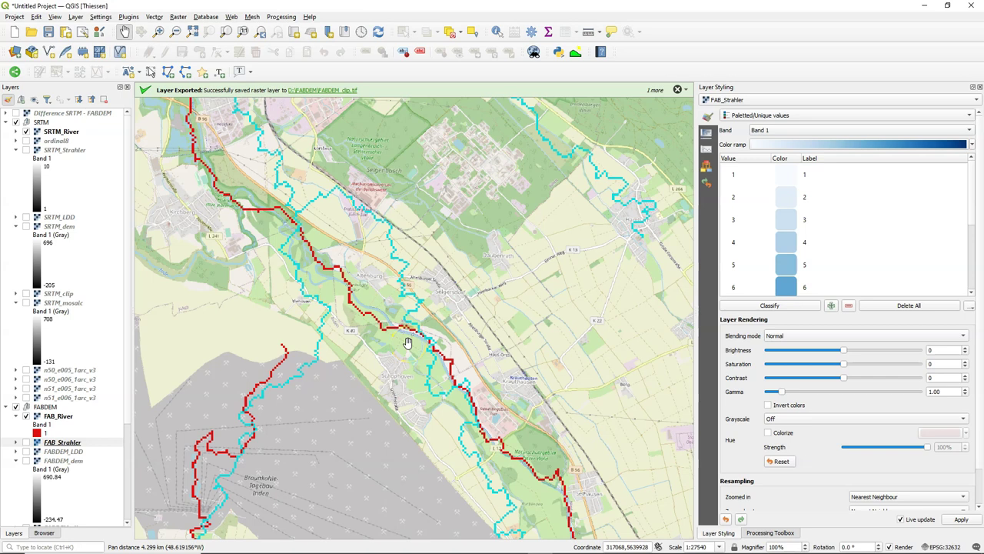
{"action": "left_click", "coordinate": [430, 344]}
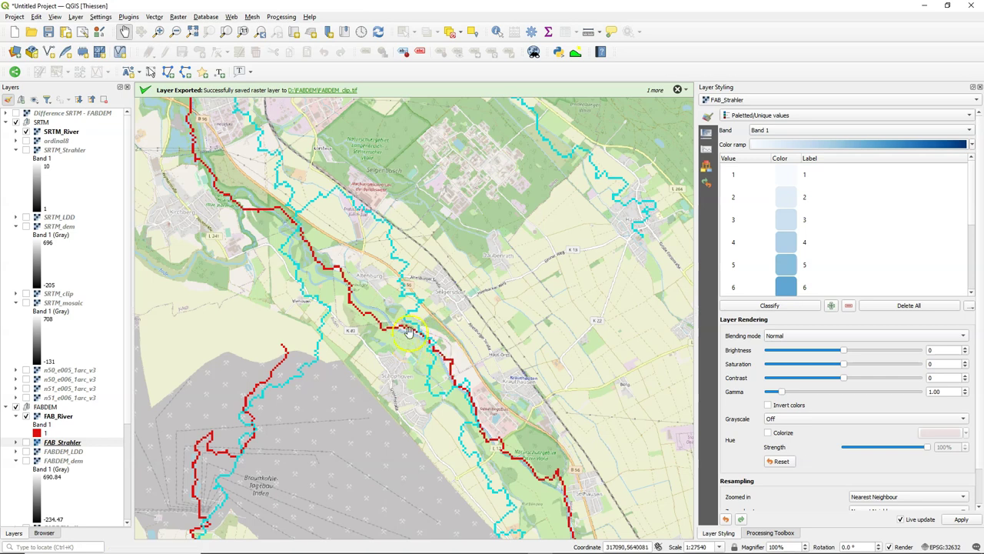
{"action": "left_click_drag", "start_coordinate": [401, 327], "coordinate": [454, 342]}
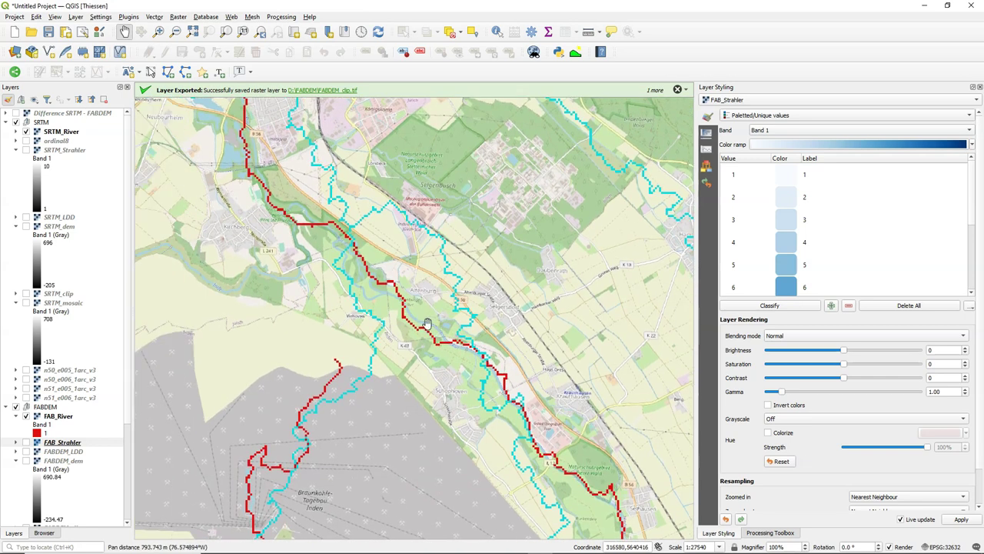
- Inspect the lakes where the rivers diverge, then pan further downstream past them
{"action": "scroll", "coordinate": [427, 323], "scroll_direction": "up", "scroll_amount": 1}
{"action": "left_click_drag", "start_coordinate": [318, 305], "coordinate": [414, 361]}
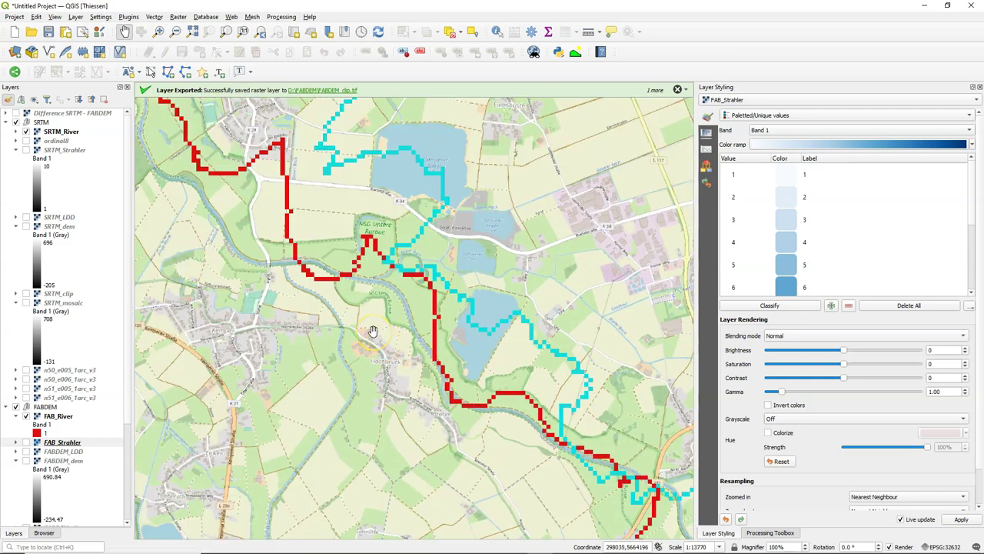
{"action": "scroll", "coordinate": [373, 331], "scroll_direction": "down", "scroll_amount": 1}
{"action": "left_click_drag", "start_coordinate": [320, 302], "coordinate": [457, 437]}
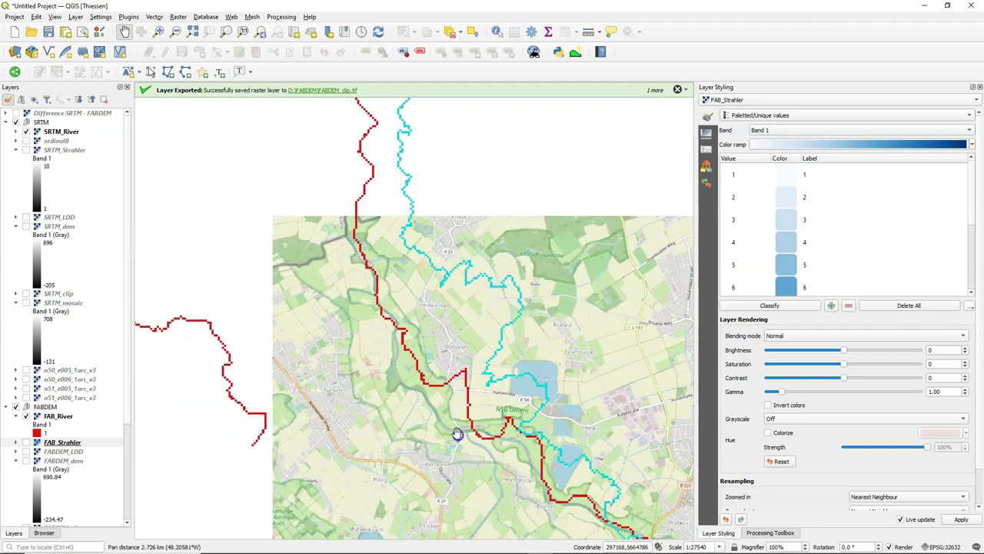
{"action": "left_click_drag", "start_coordinate": [400, 287], "coordinate": [434, 400]}
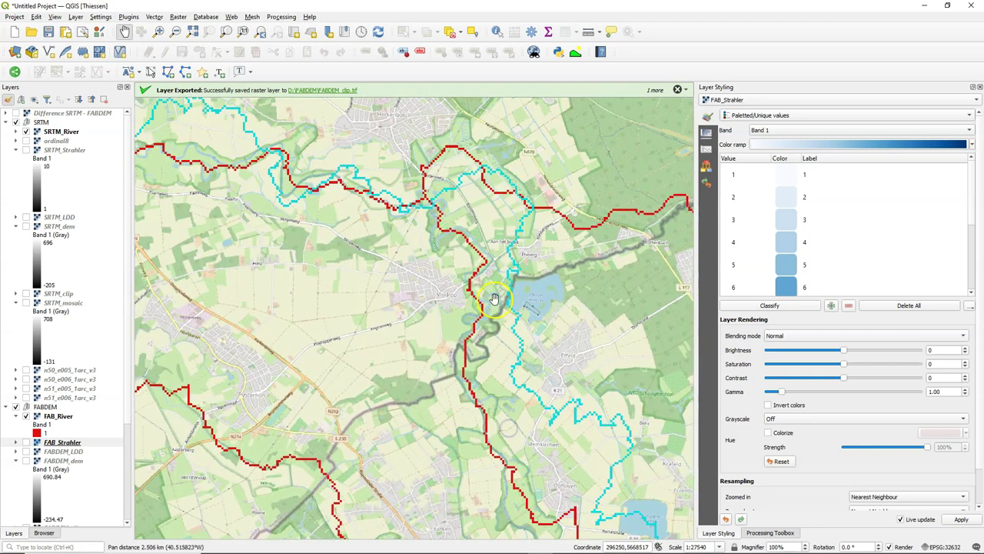
{"action": "left_click_drag", "start_coordinate": [421, 286], "coordinate": [401, 394]}
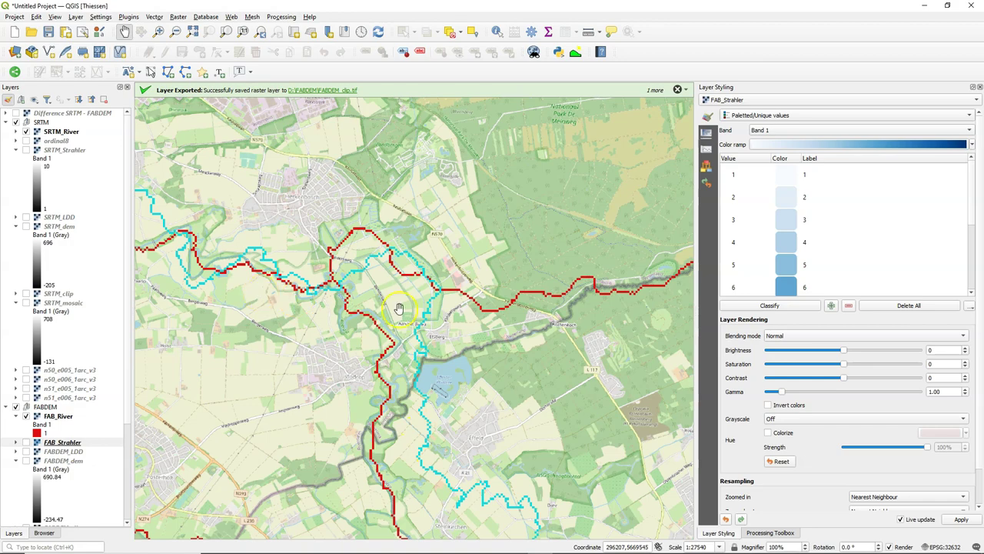
{"action": "scroll", "coordinate": [256, 296], "scroll_direction": "down", "scroll_amount": 2}
- Pan and zoom toward Roermond at the downstream end of the rivers
{"action": "left_click_drag", "start_coordinate": [264, 315], "coordinate": [418, 330]}
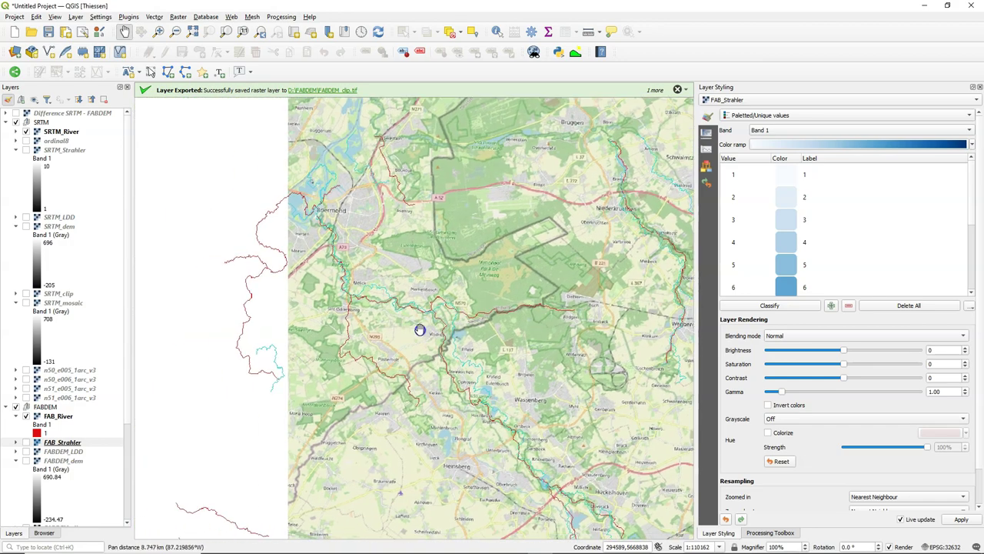
{"action": "scroll", "coordinate": [368, 294], "scroll_direction": "up", "scroll_amount": 3}
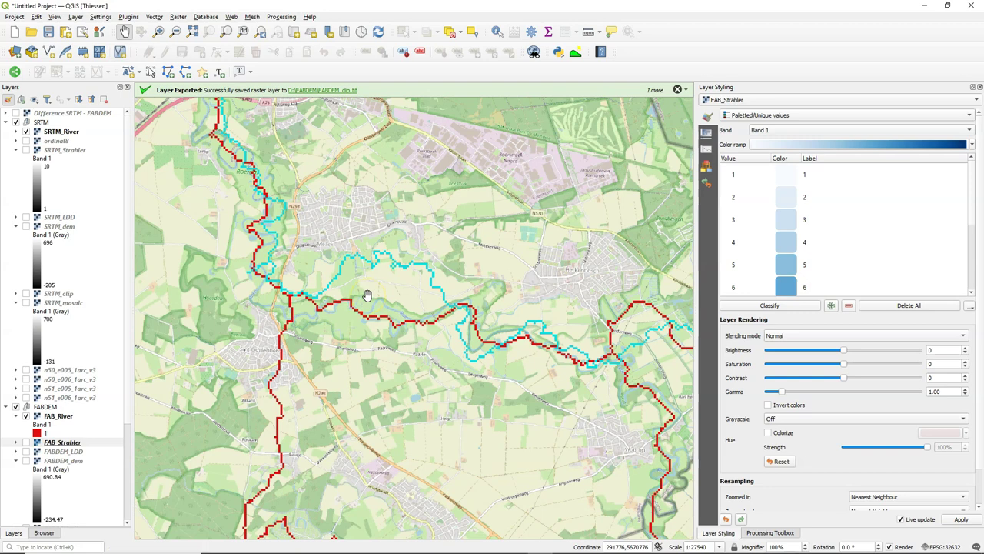
{"action": "scroll", "coordinate": [468, 345], "scroll_direction": "down", "scroll_amount": 1}
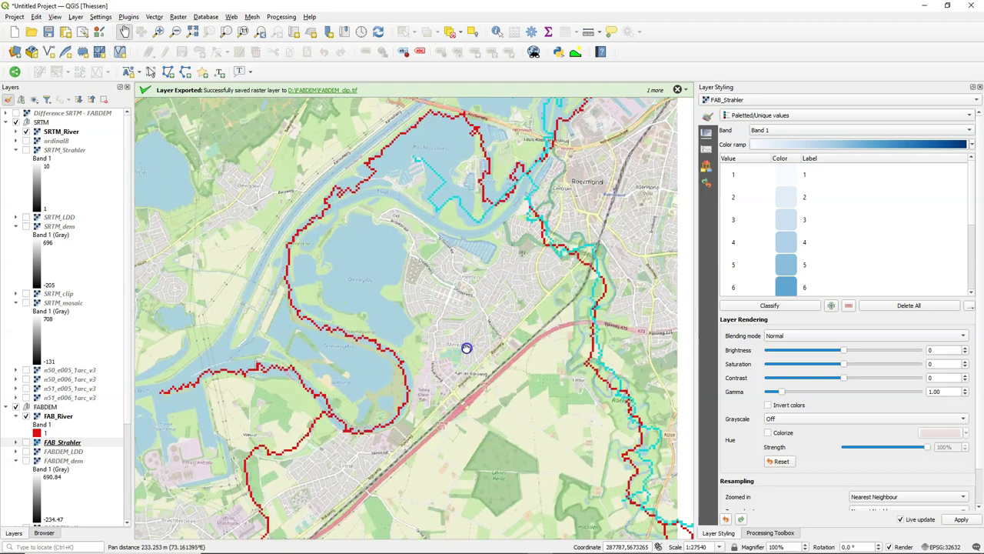
{"action": "left_click_drag", "start_coordinate": [466, 345], "coordinate": [364, 441]}
{"action": "left_click", "coordinate": [423, 321]}
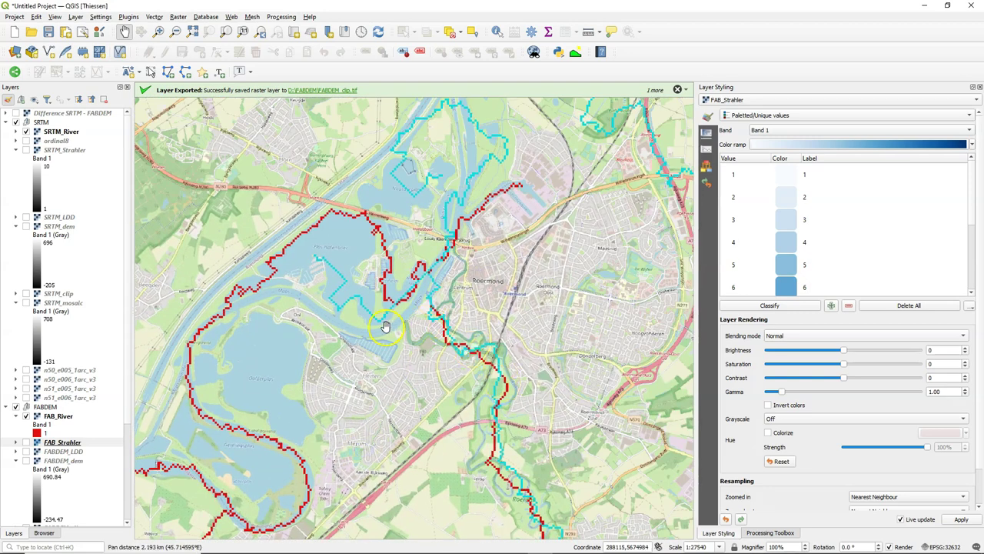
{"action": "scroll", "coordinate": [423, 324], "scroll_direction": "up", "scroll_amount": 1}
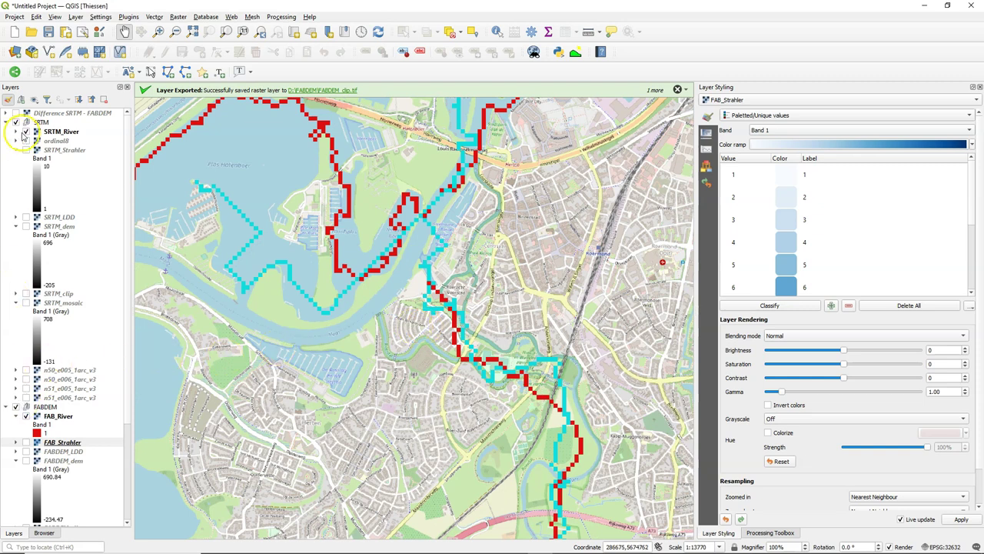
- Toggle SRTM_River off, on, and off again, then zoom in on the FABDEM river near Roermond
{"action": "left_click", "coordinate": [26, 133]}
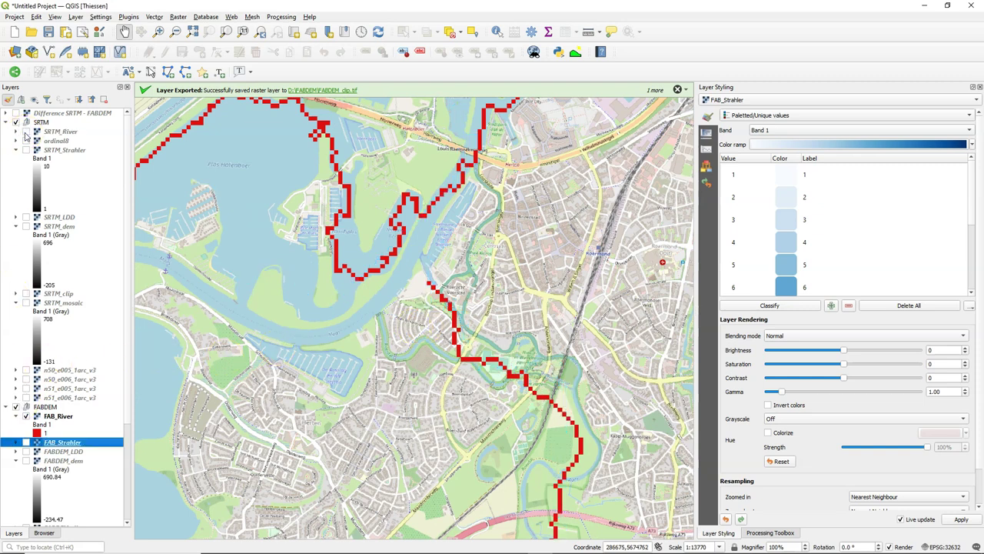
{"action": "left_click", "coordinate": [26, 132]}
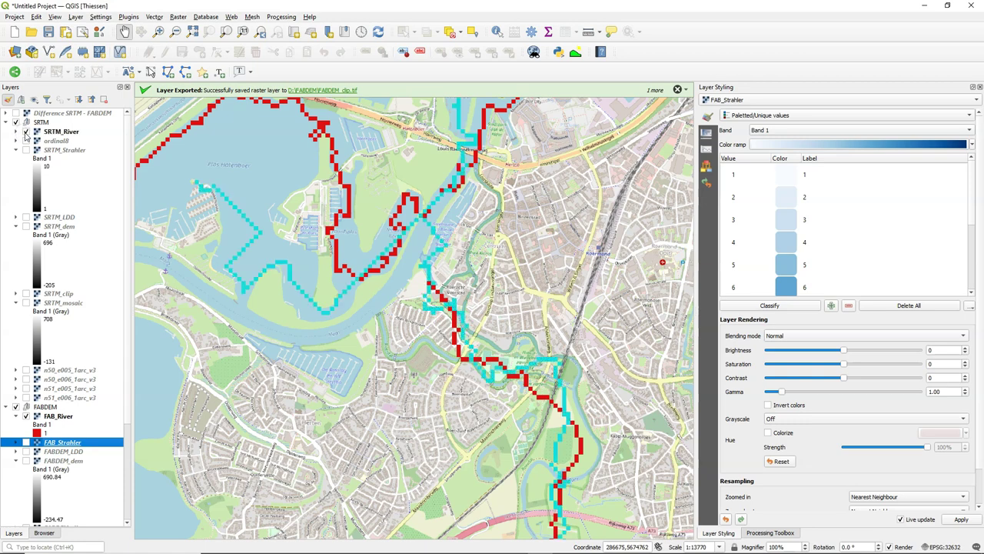
{"action": "left_click", "coordinate": [27, 132]}
{"action": "key", "text": "ctrl+alt+plus"}
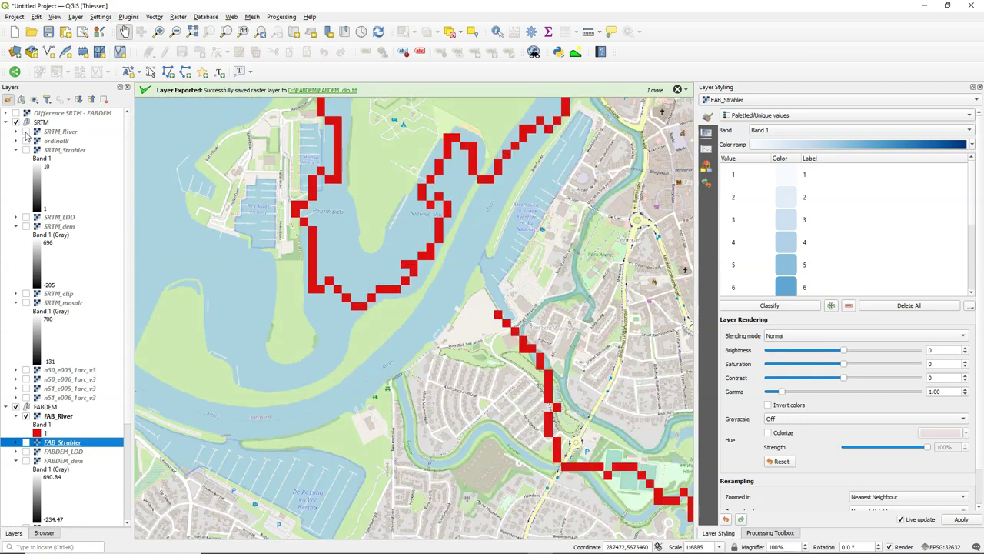
{"action": "scroll", "coordinate": [536, 349], "scroll_direction": "up", "scroll_amount": 3}
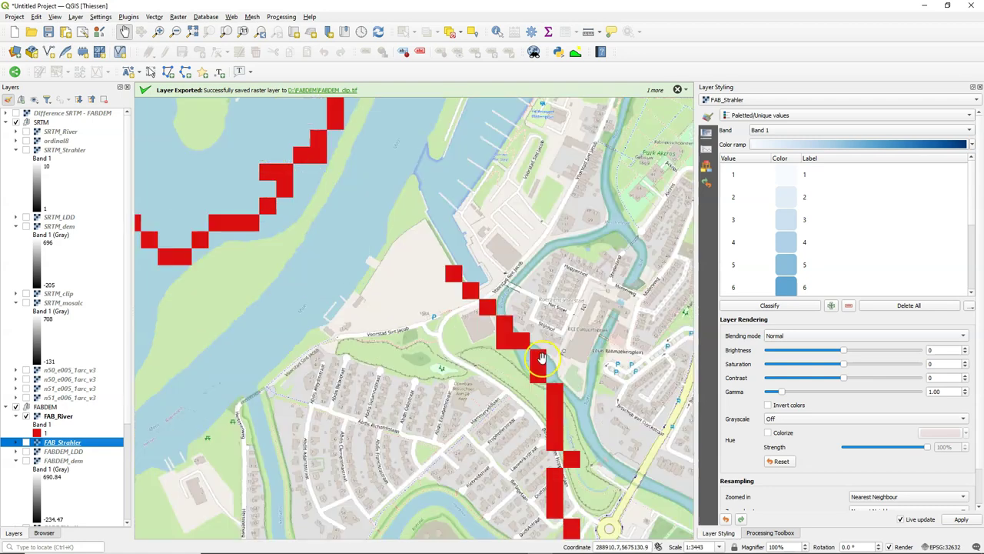
- Copy the river cell's Map CRS coordinate 288904.90 5675135.63 into Notepad
{"action": "right_click", "coordinate": [532, 351]}
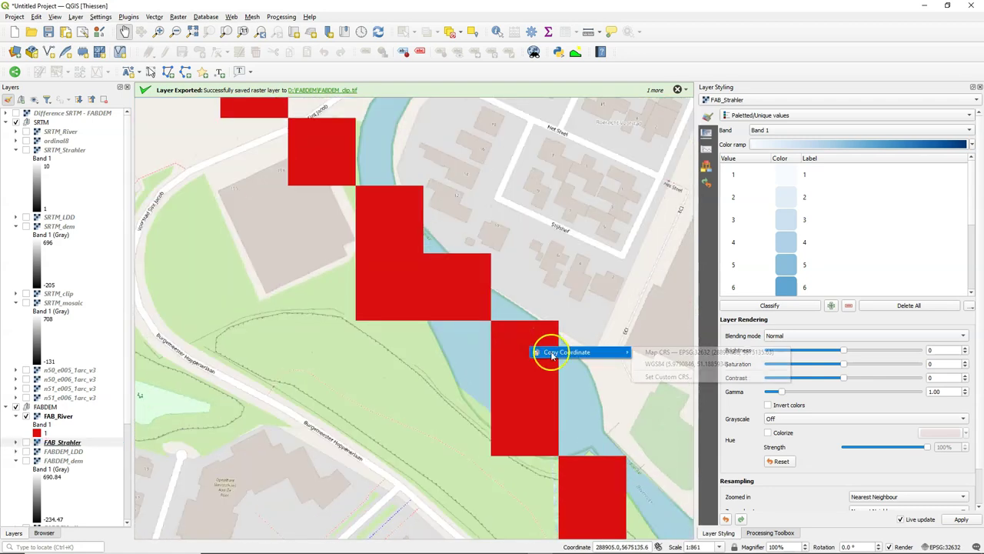
{"action": "mouse_move", "coordinate": [547, 351]}
{"action": "left_click", "coordinate": [671, 353]}
{"action": "key", "text": "alt+Tab"}
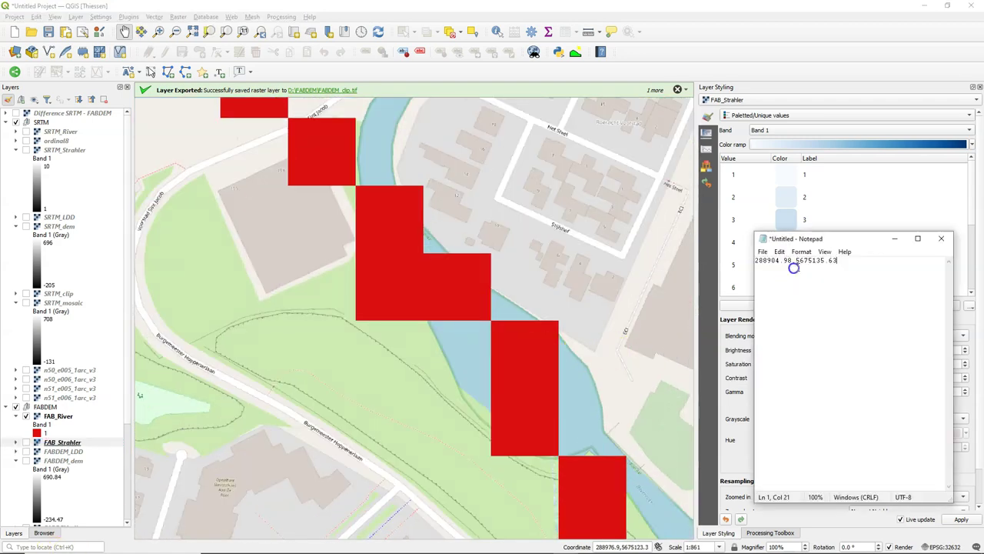
- Save the Notepad text as outlet in the FABDEM folder and close Notepad
{"action": "left_click", "coordinate": [763, 251]}
{"action": "left_click", "coordinate": [795, 297]}
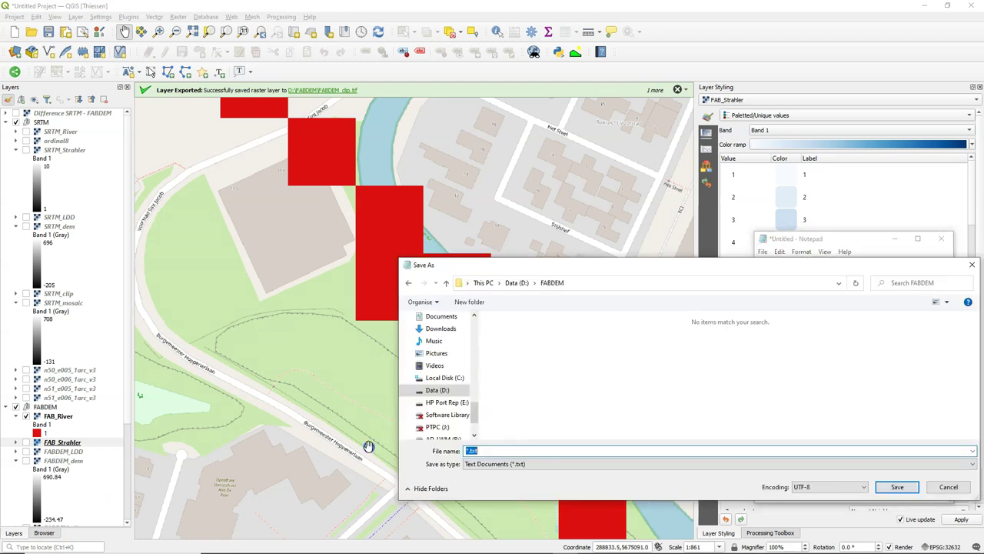
{"action": "type", "text": "outlet"}
{"action": "left_click", "coordinate": [884, 491]}
{"action": "left_click", "coordinate": [941, 238]}
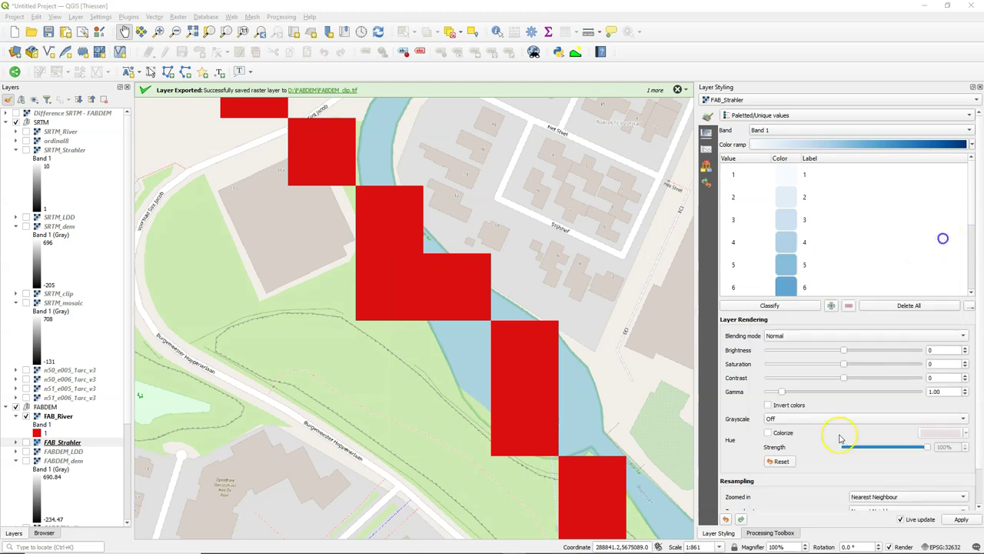
- Open PCRaster's Column file to PCRaster Map tool with outlet.txt as input and Nominal output type
{"action": "left_click", "coordinate": [769, 532]}
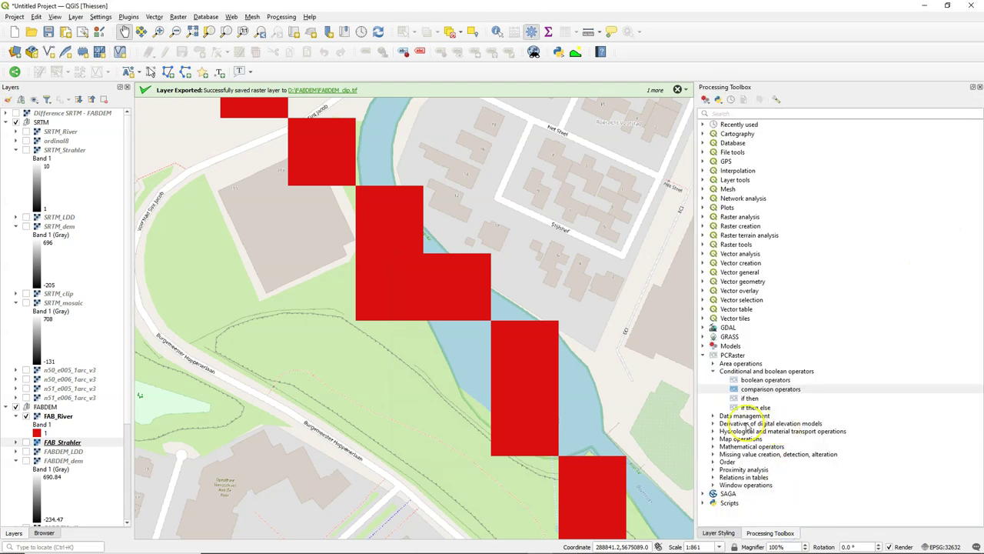
{"action": "left_click", "coordinate": [713, 415]}
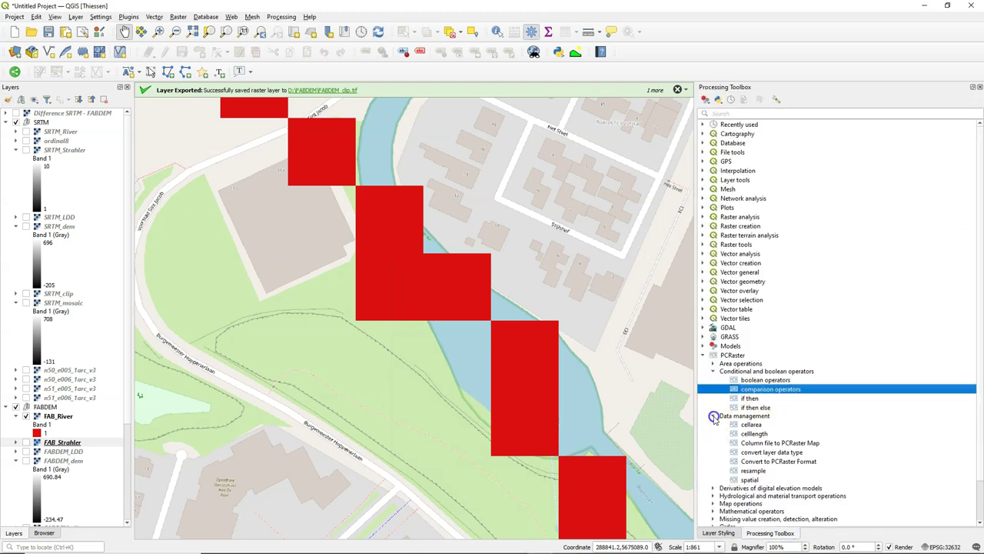
{"action": "double_click", "coordinate": [793, 444]}
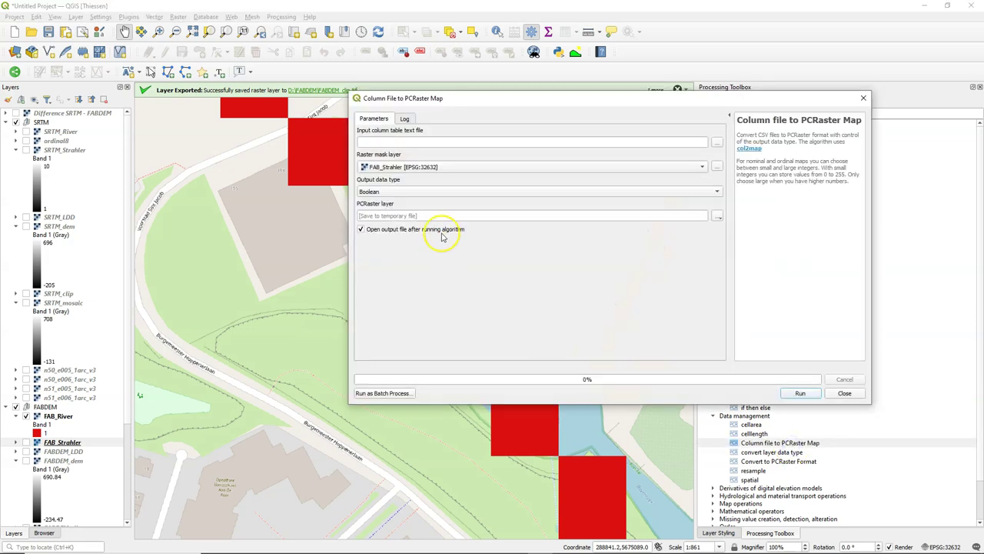
{"action": "left_click", "coordinate": [720, 144]}
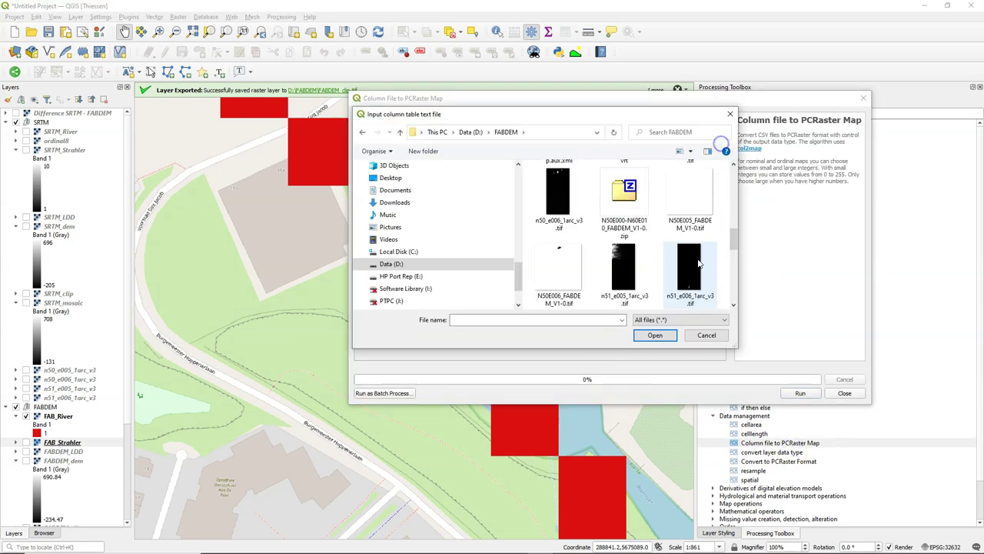
{"action": "left_click", "coordinate": [624, 271]}
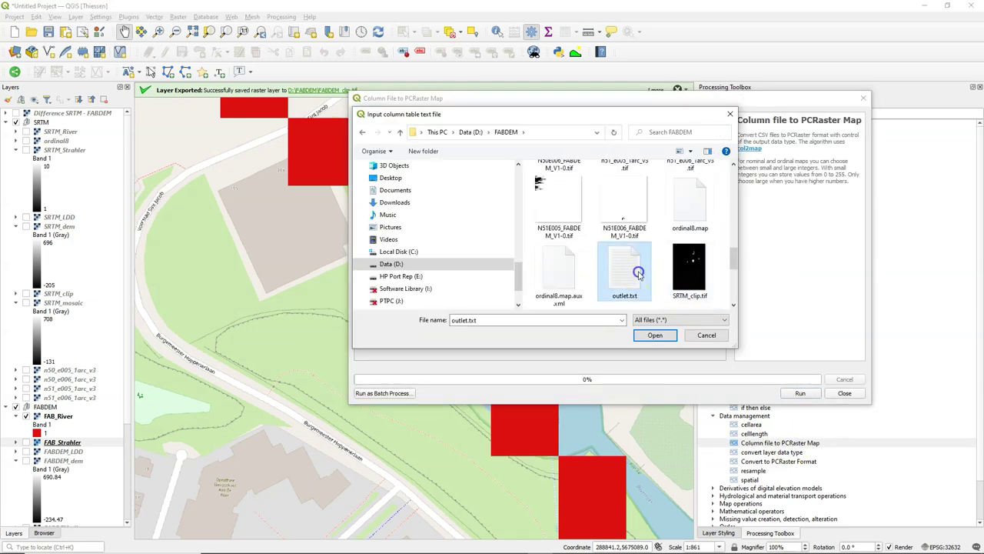
{"action": "left_click", "coordinate": [655, 335]}
{"action": "left_click", "coordinate": [419, 192]}
{"action": "left_click", "coordinate": [416, 203]}
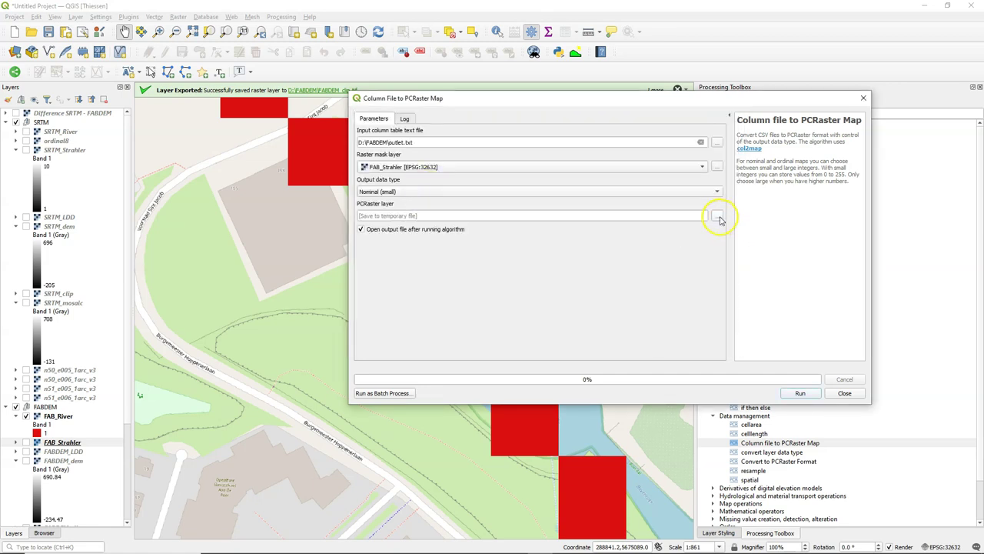
- Save the converted output as outlet.map and run the conversion
{"action": "left_click", "coordinate": [719, 216]}
{"action": "left_click", "coordinate": [752, 239]}
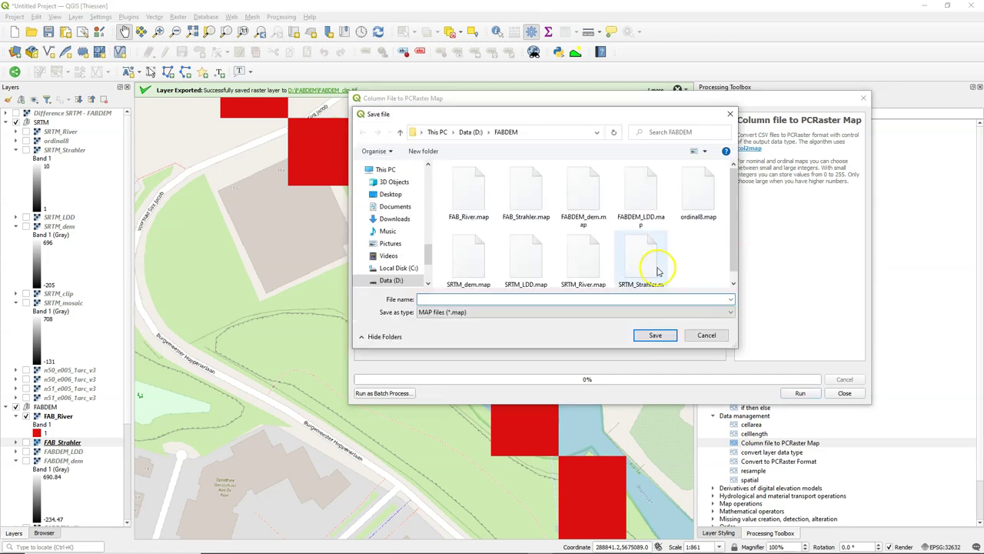
{"action": "type", "text": "outlet"}
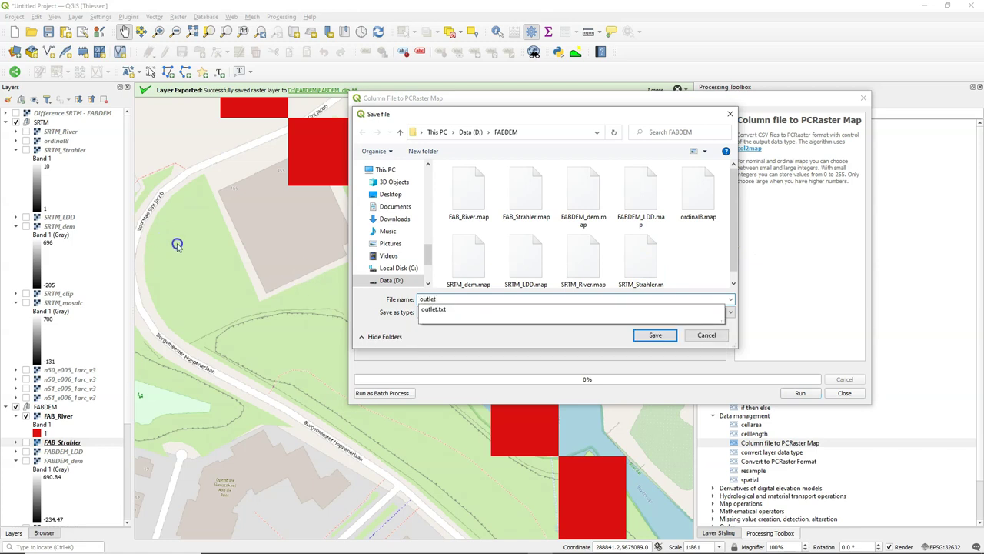
{"action": "left_click", "coordinate": [495, 346]}
{"action": "left_click", "coordinate": [655, 336]}
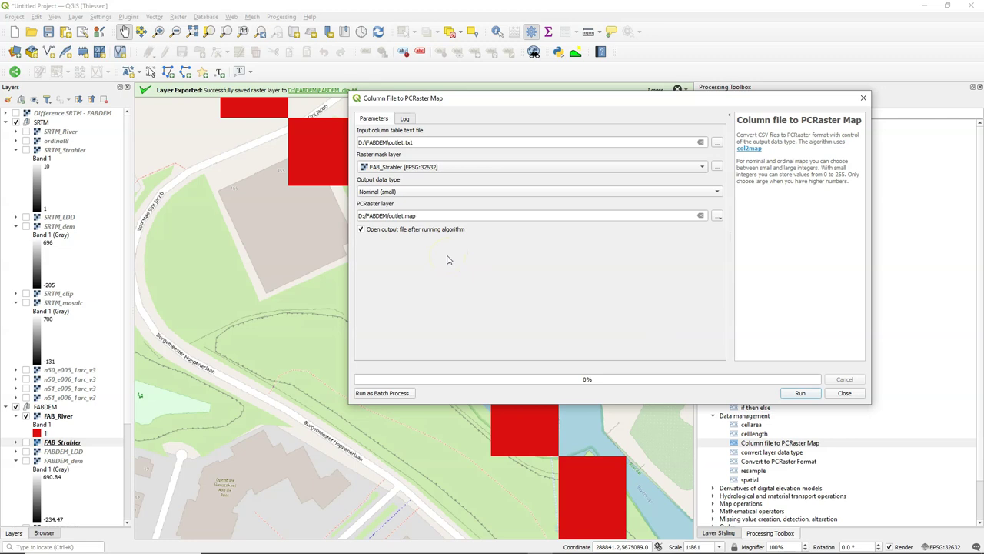
{"action": "left_click", "coordinate": [803, 393]}
{"action": "left_click", "coordinate": [845, 394]}
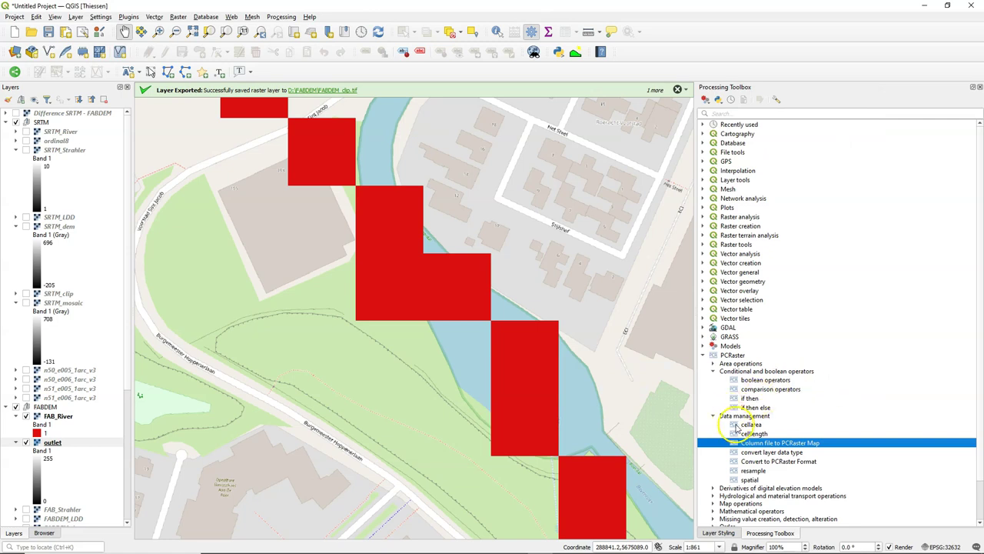
- Compute FABDEM_catchment from the FABDEM_LDD flow directions with the PCRaster catchment tool
{"action": "left_click", "coordinate": [713, 496]}
{"action": "scroll", "coordinate": [748, 441], "scroll_direction": "down", "scroll_amount": 5}
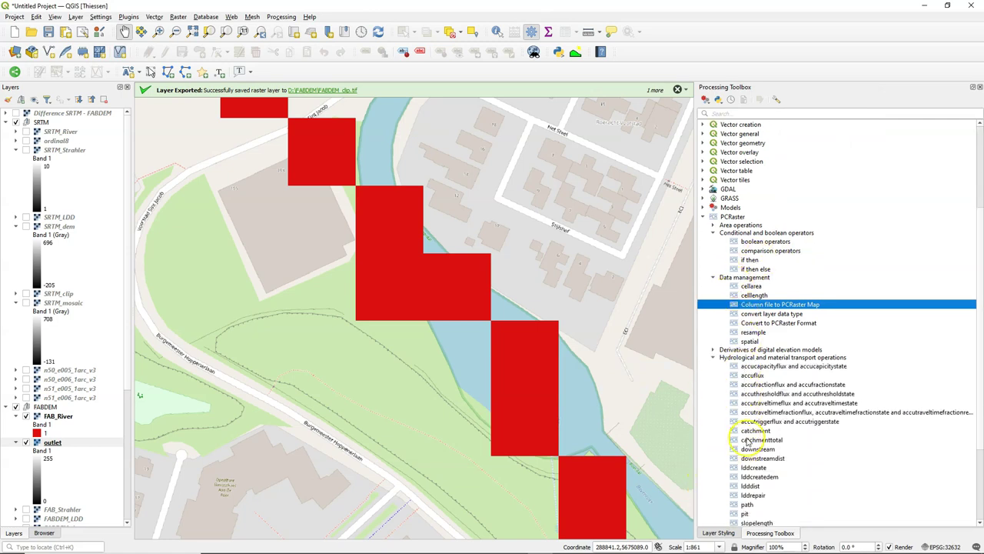
{"action": "scroll", "coordinate": [750, 439], "scroll_direction": "down", "scroll_amount": 3}
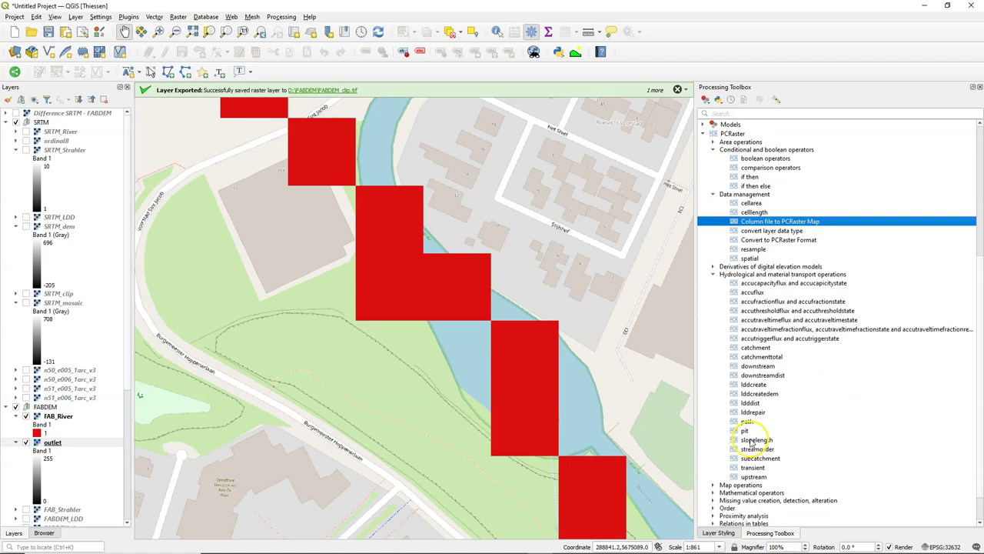
{"action": "double_click", "coordinate": [769, 348]}
{"action": "left_click", "coordinate": [408, 134]}
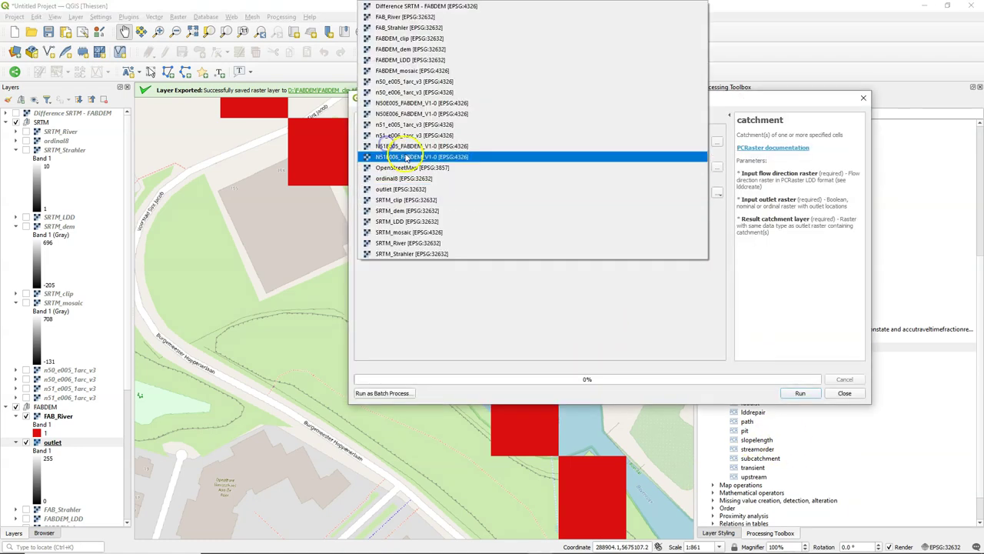
{"action": "left_click", "coordinate": [403, 60]}
{"action": "left_click", "coordinate": [716, 192]}
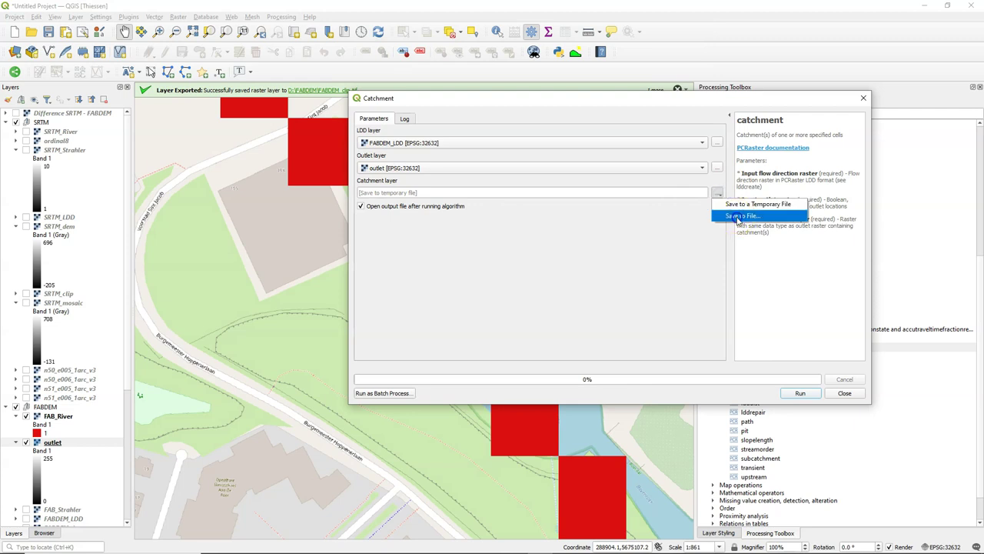
{"action": "left_click", "coordinate": [739, 217]}
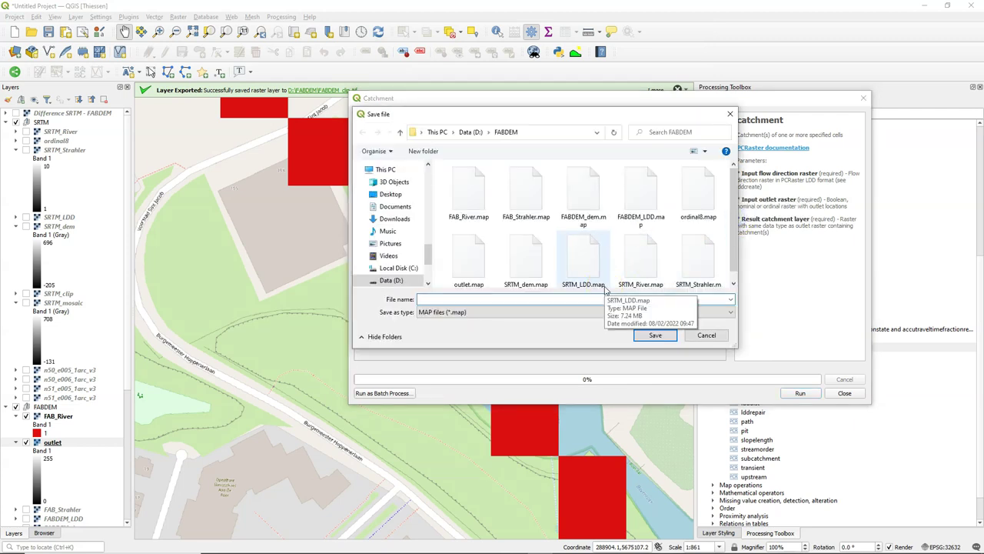
{"action": "type", "text": "FABDEM_catchment"}
{"action": "left_click", "coordinate": [656, 336]}
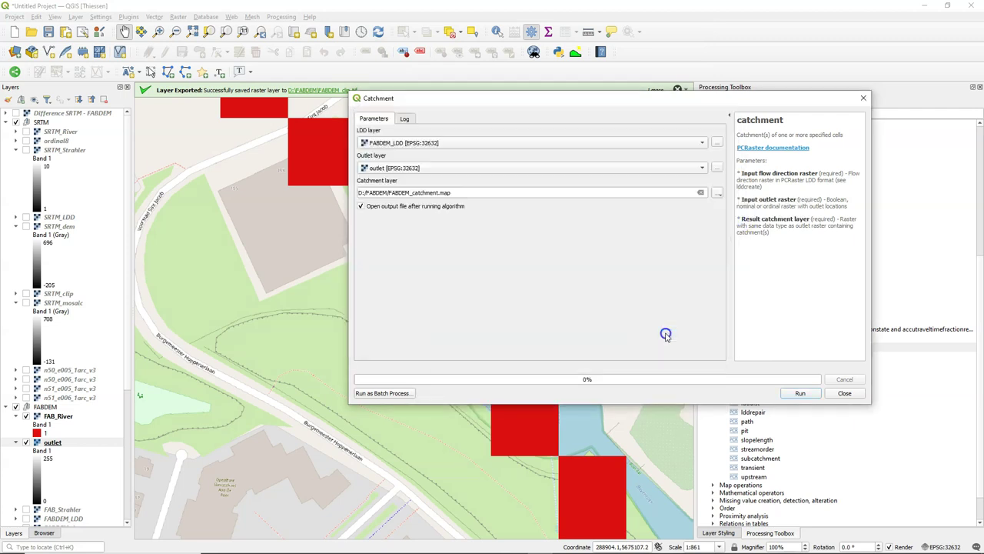
{"action": "left_click", "coordinate": [799, 393]}
- Rerun the catchment with SRTM_LDD, saving the output as SRTM_catchment
{"action": "left_click", "coordinate": [375, 119]}
{"action": "left_click", "coordinate": [384, 144]}
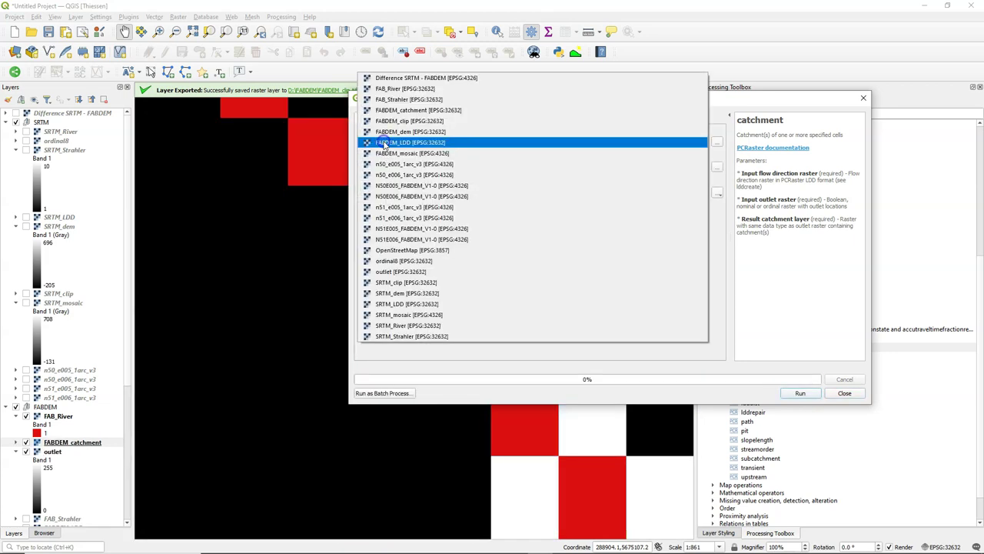
{"action": "left_click", "coordinate": [417, 304]}
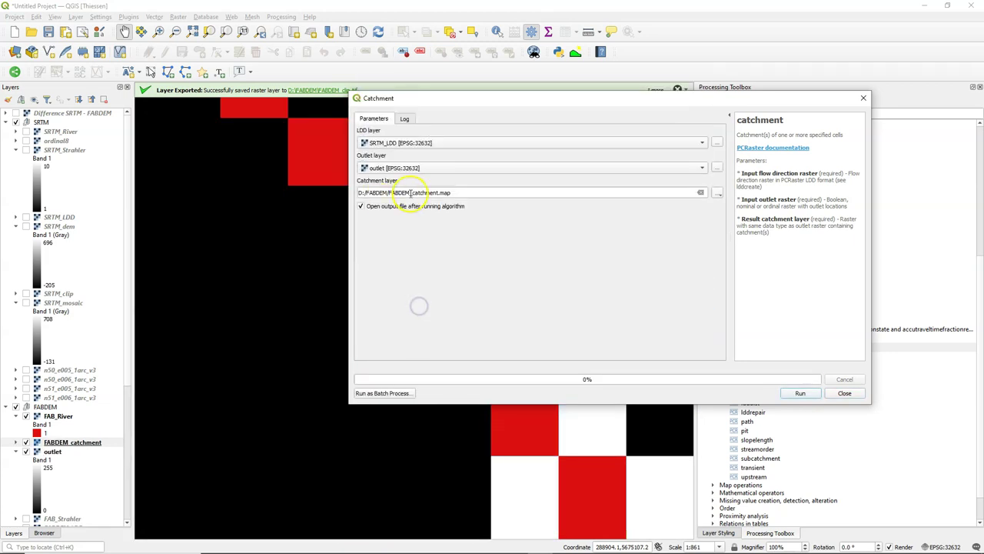
{"action": "left_click_drag", "start_coordinate": [390, 192], "coordinate": [410, 192]}
{"action": "type", "text": "SRTM"}
{"action": "left_click", "coordinate": [800, 393]}
{"action": "left_click", "coordinate": [844, 393]}
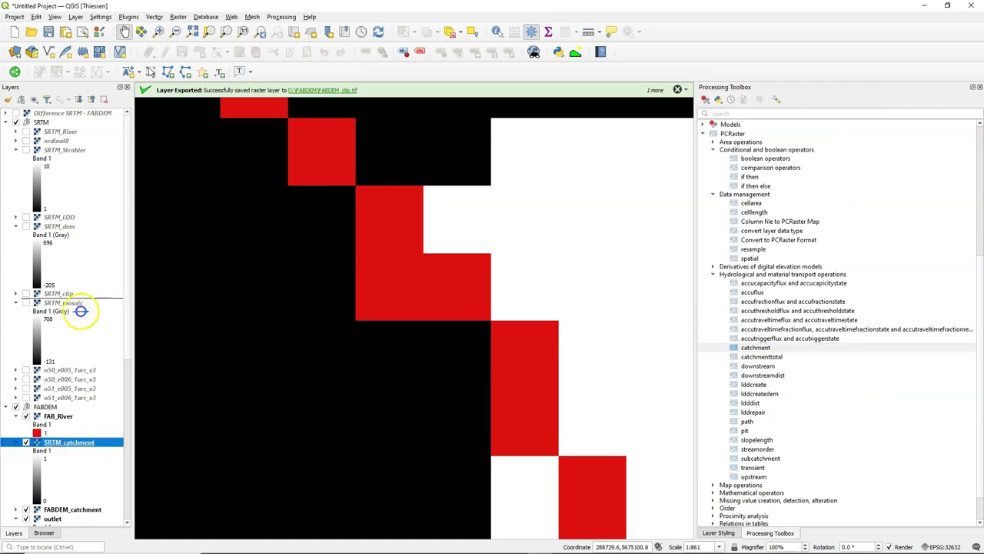
- Zoom to the SRTM_catchment extent and move FABDEM_catchment above FAB_River
{"action": "right_click", "coordinate": [77, 131]}
{"action": "left_click", "coordinate": [94, 133]}
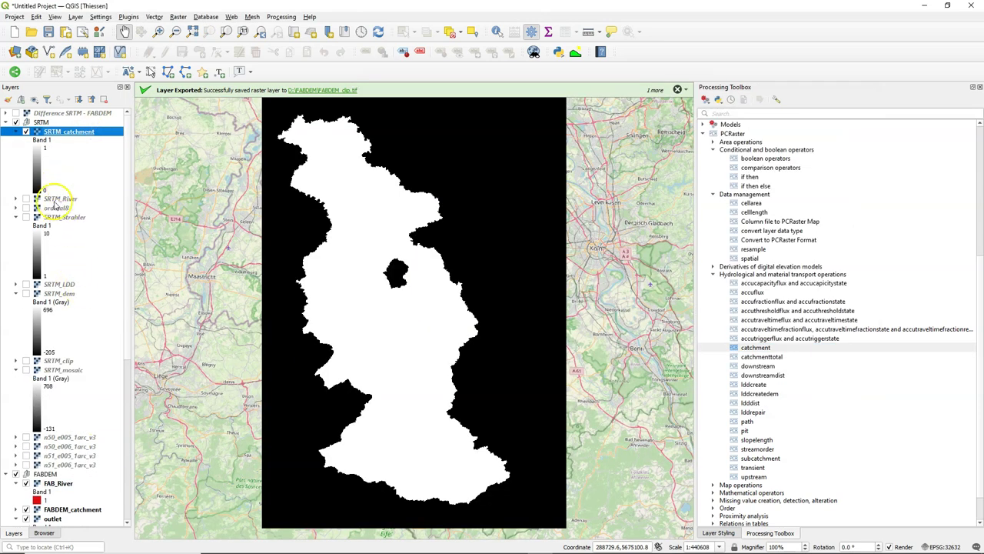
{"action": "left_click_drag", "start_coordinate": [70, 509], "coordinate": [66, 478]}
- Toggle SRTM_catchment on and off to compare it with the smaller FABDEM catchment, leaving it visible
{"action": "left_click", "coordinate": [26, 133]}
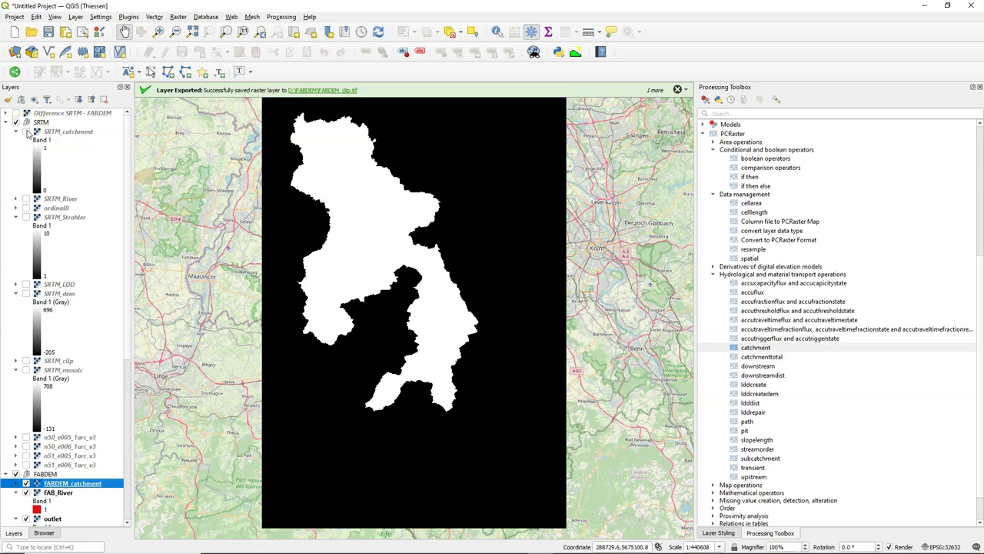
{"action": "left_click", "coordinate": [26, 132]}
{"action": "left_click", "coordinate": [27, 132]}
{"action": "left_click", "coordinate": [26, 132]}
{"action": "left_click", "coordinate": [26, 132]}
{"action": "scroll", "coordinate": [62, 438], "scroll_direction": "down", "scroll_amount": 2}
{"action": "scroll", "coordinate": [62, 438], "scroll_direction": "up", "scroll_amount": 2}
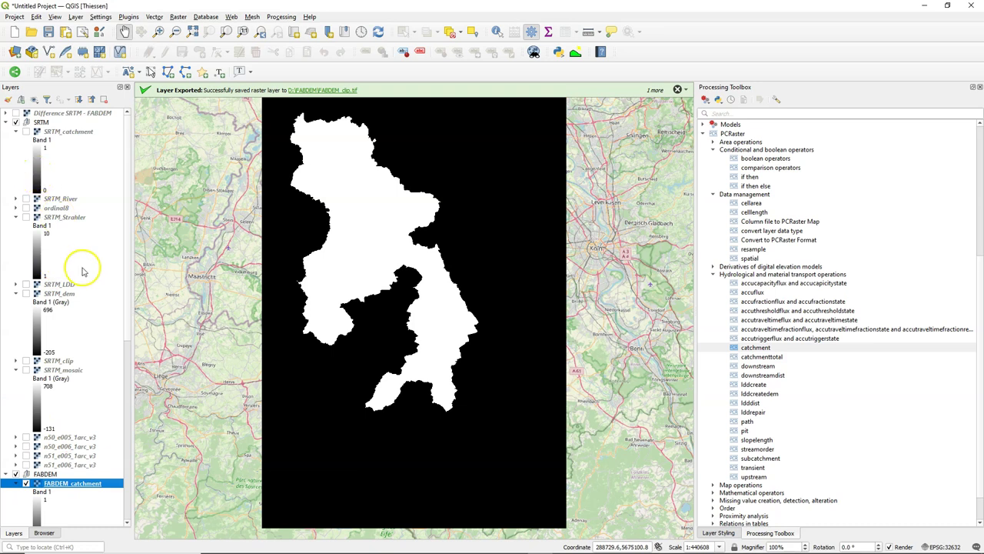
{"action": "double_click", "coordinate": [26, 132]}
{"action": "left_click", "coordinate": [26, 132]}
{"action": "left_click", "coordinate": [26, 131]}
{"action": "left_click", "coordinate": [26, 132]}
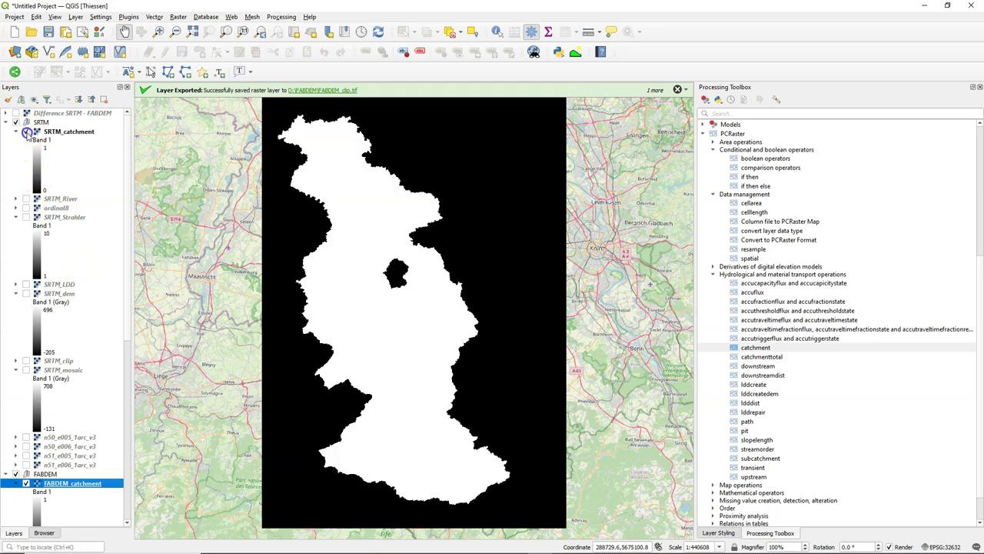
{"action": "left_click", "coordinate": [27, 132]}
{"action": "left_click", "coordinate": [26, 132]}
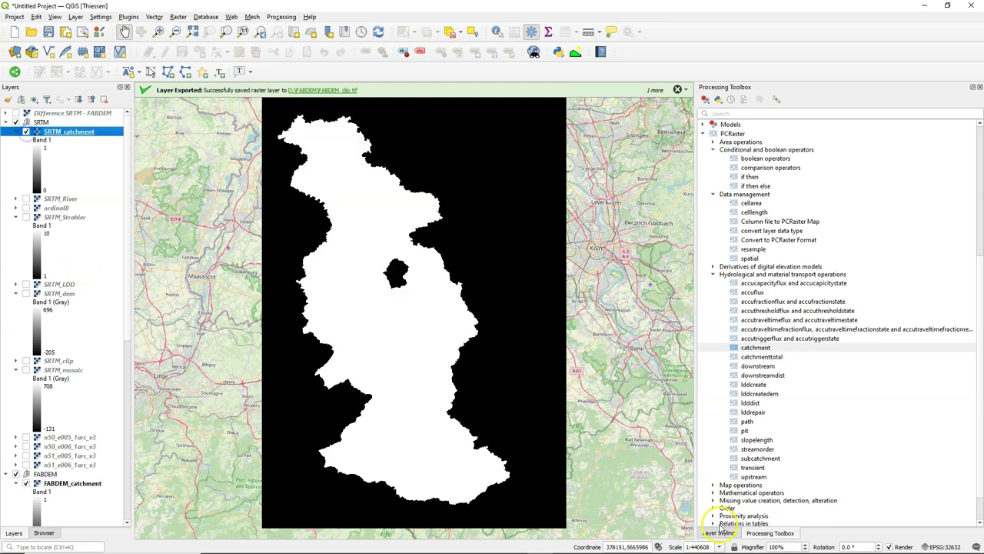
{"action": "left_click", "coordinate": [718, 533]}
- Render SRTM_catchment as paletted unique values, delete class 0, and colour class 1 blue
{"action": "left_click", "coordinate": [761, 115]}
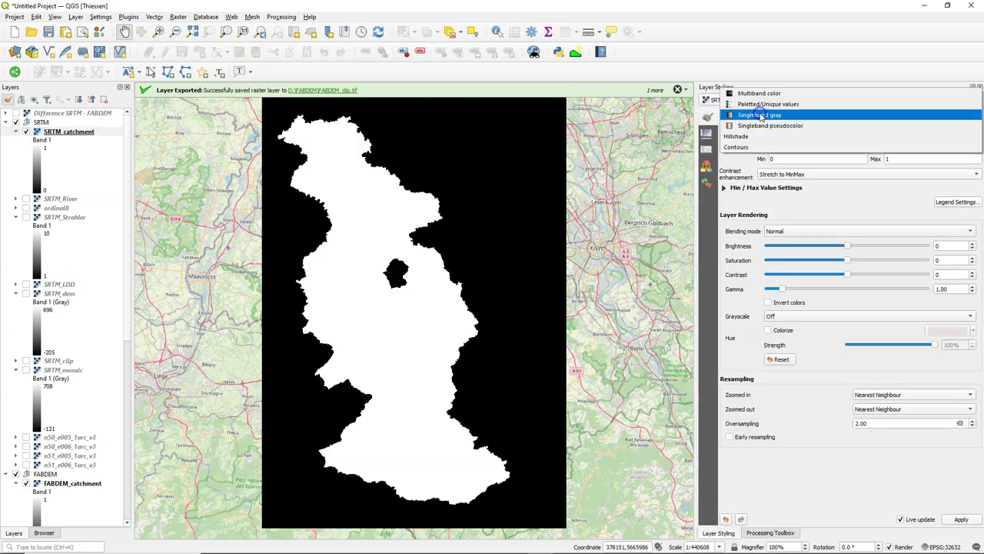
{"action": "left_click", "coordinate": [757, 100]}
{"action": "left_click", "coordinate": [786, 307]}
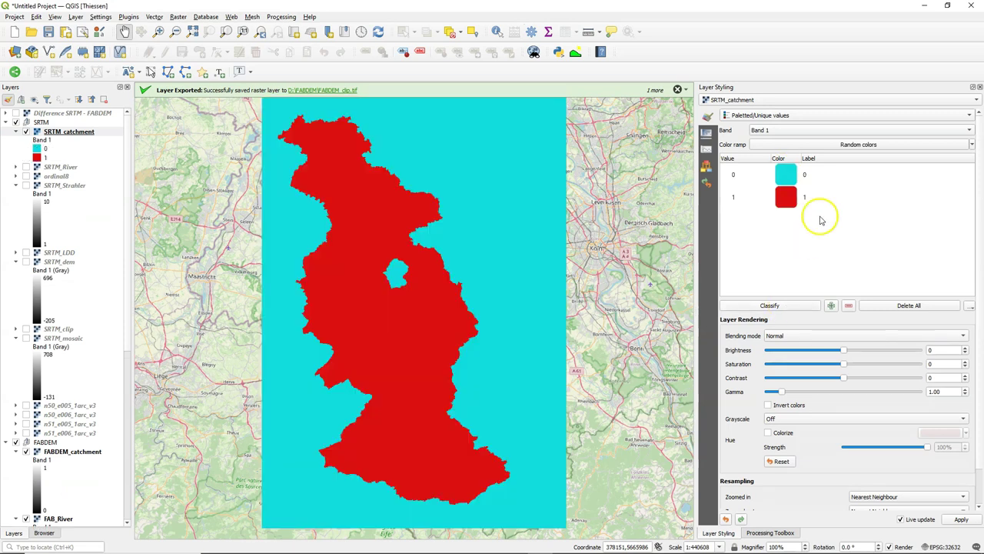
{"action": "left_click", "coordinate": [815, 172]}
{"action": "left_click", "coordinate": [848, 306]}
{"action": "double_click", "coordinate": [789, 182]}
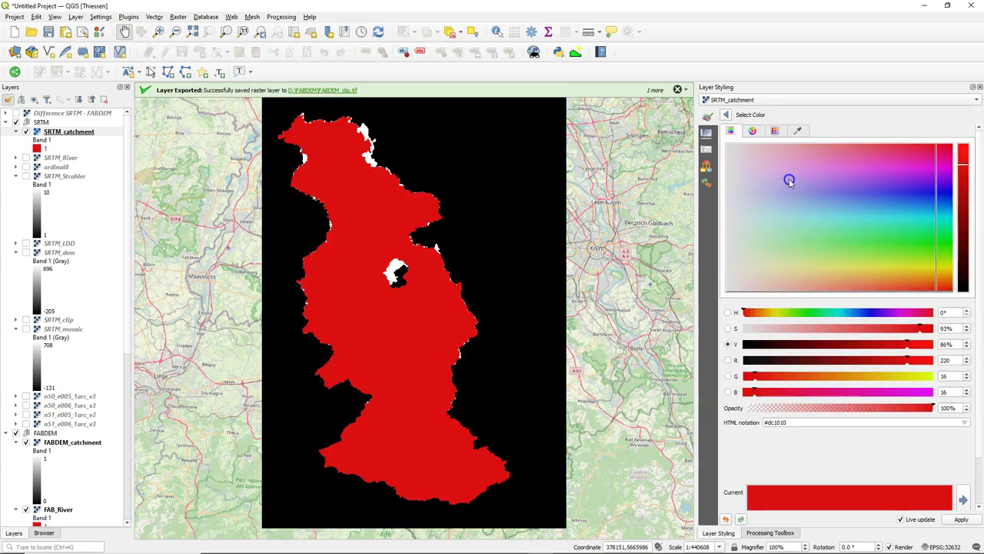
{"action": "left_click", "coordinate": [775, 131]}
{"action": "left_click", "coordinate": [738, 166]}
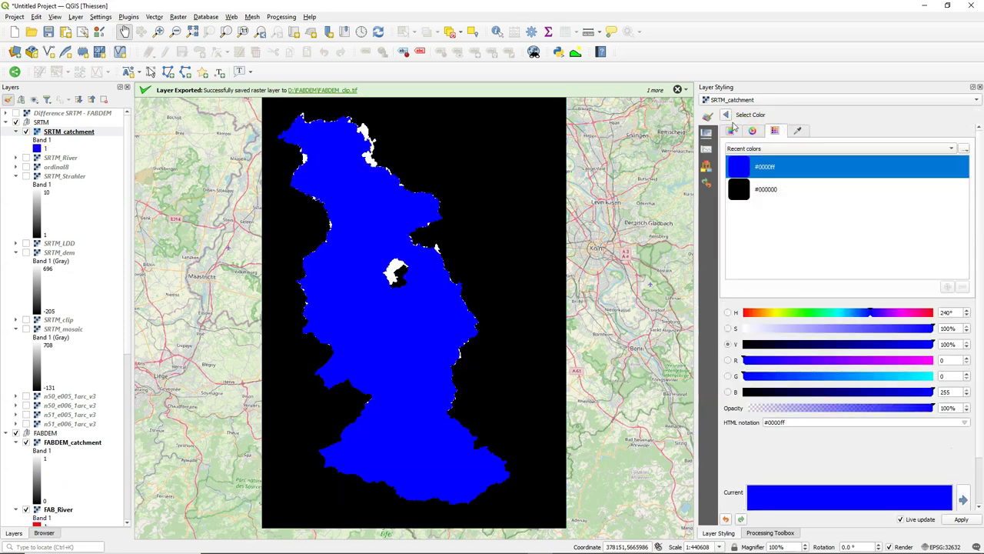
{"action": "left_click", "coordinate": [725, 114]}
{"action": "scroll", "coordinate": [62, 308], "scroll_direction": "down", "scroll_amount": 2}
- Render FABDEM_catchment as paletted unique values without the value 0 class, keeping it red
{"action": "left_click", "coordinate": [72, 360]}
{"action": "left_click", "coordinate": [769, 115]}
{"action": "left_click", "coordinate": [761, 104]}
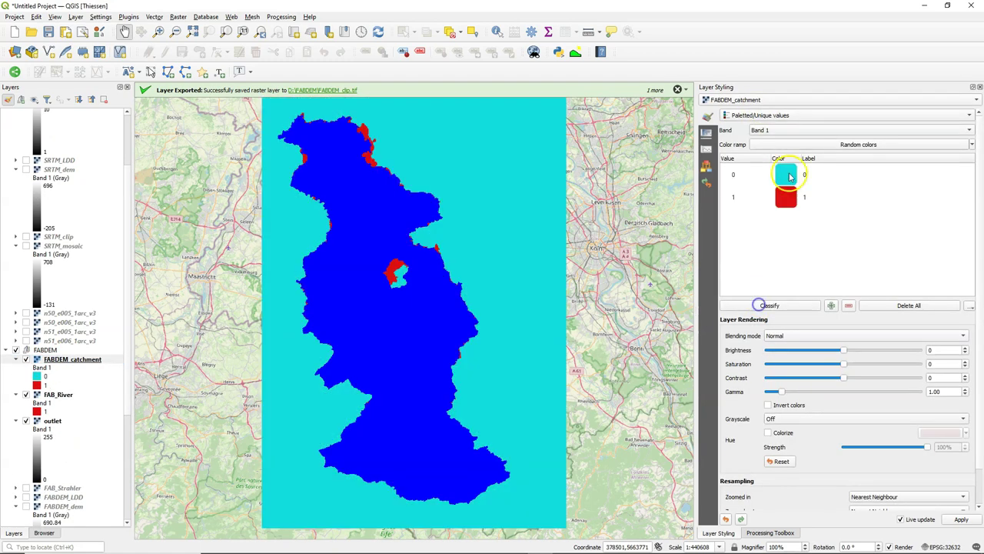
{"action": "left_click", "coordinate": [849, 306]}
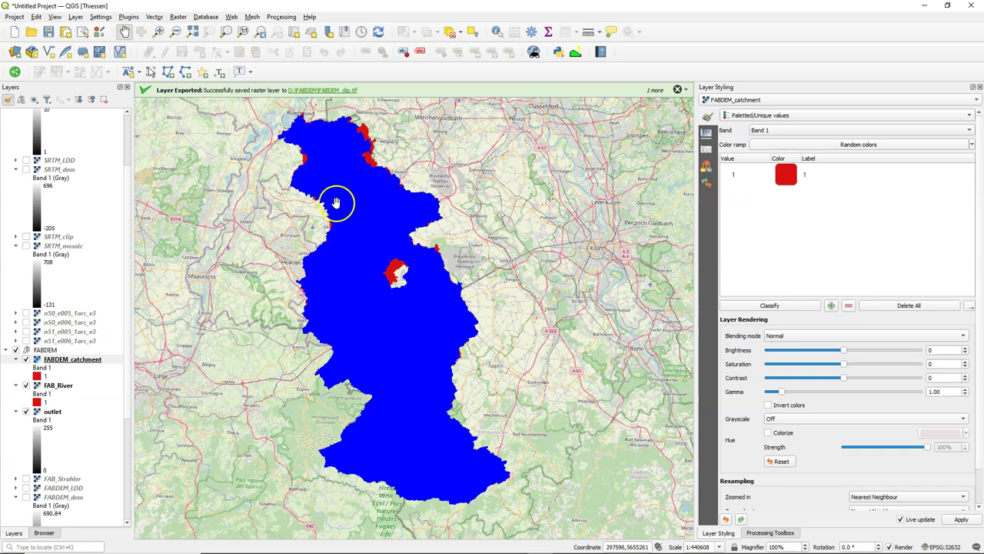
{"action": "scroll", "coordinate": [49, 279], "scroll_direction": "up", "scroll_amount": 3}
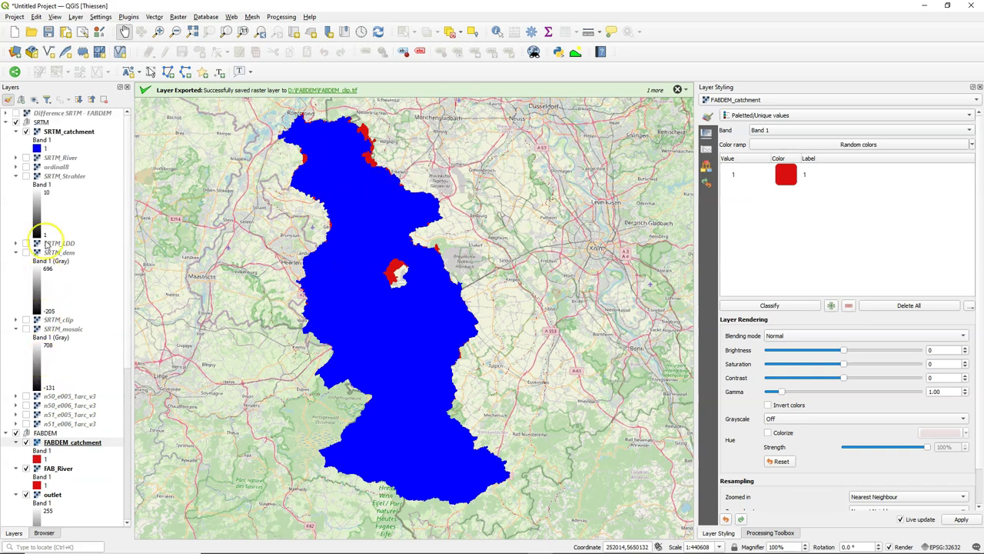
{"action": "left_click", "coordinate": [27, 132]}
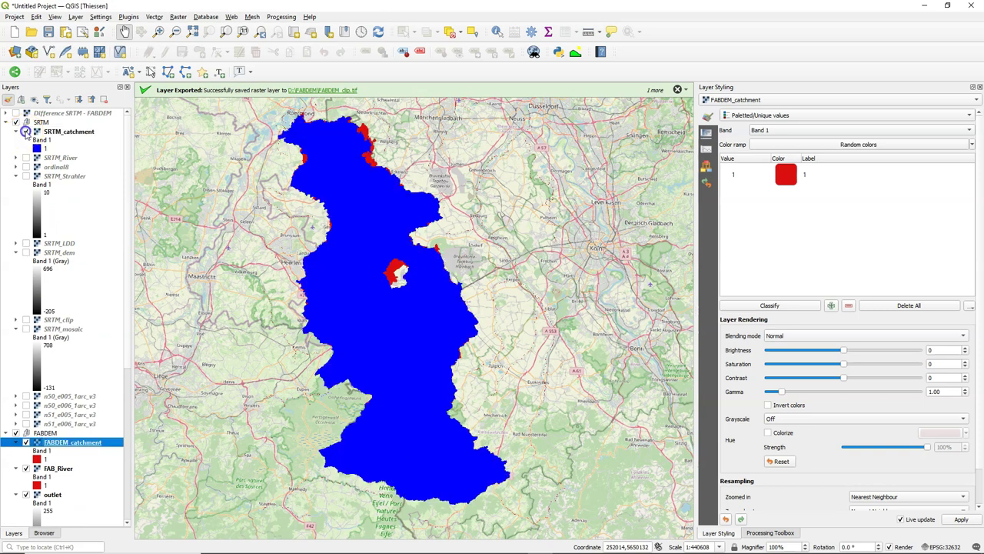